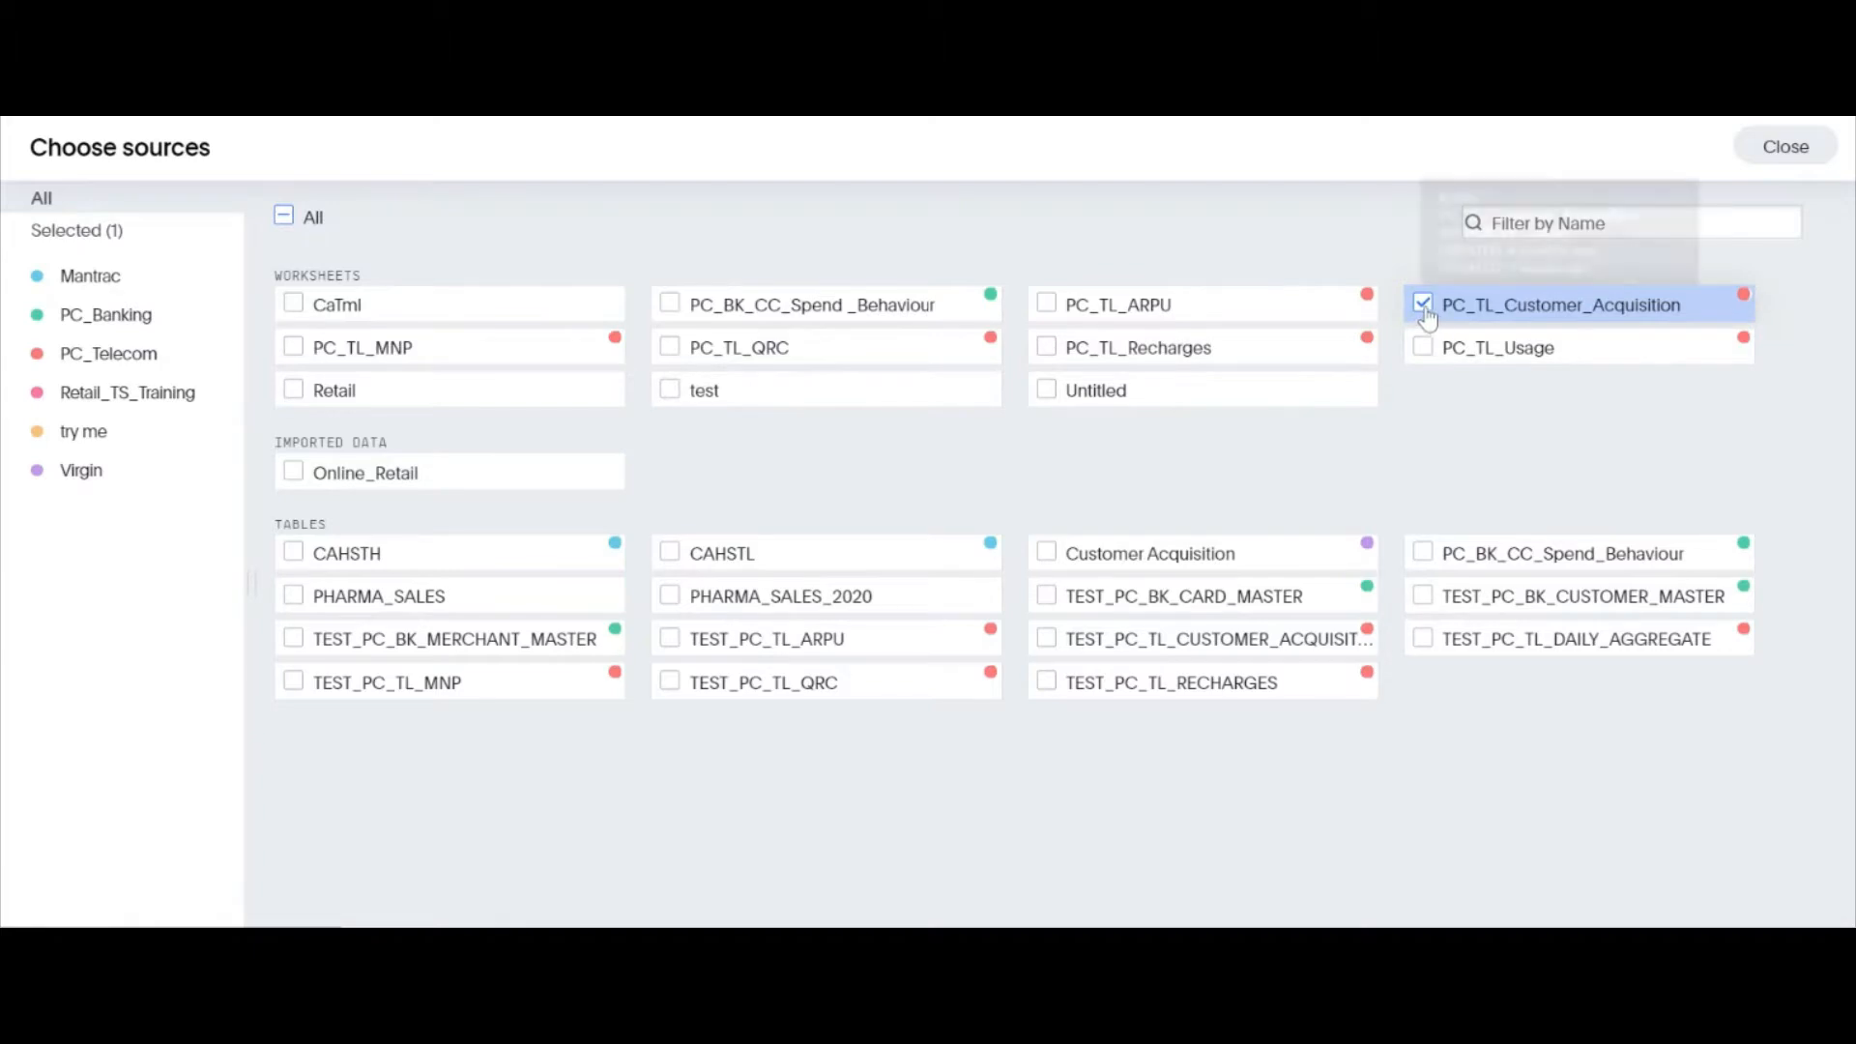
Confirm PC_TL_Customer_Acquisition as the only data source, then expand it and look through its full column list
{"action": "mouse_move", "coordinate": [1429, 319]}
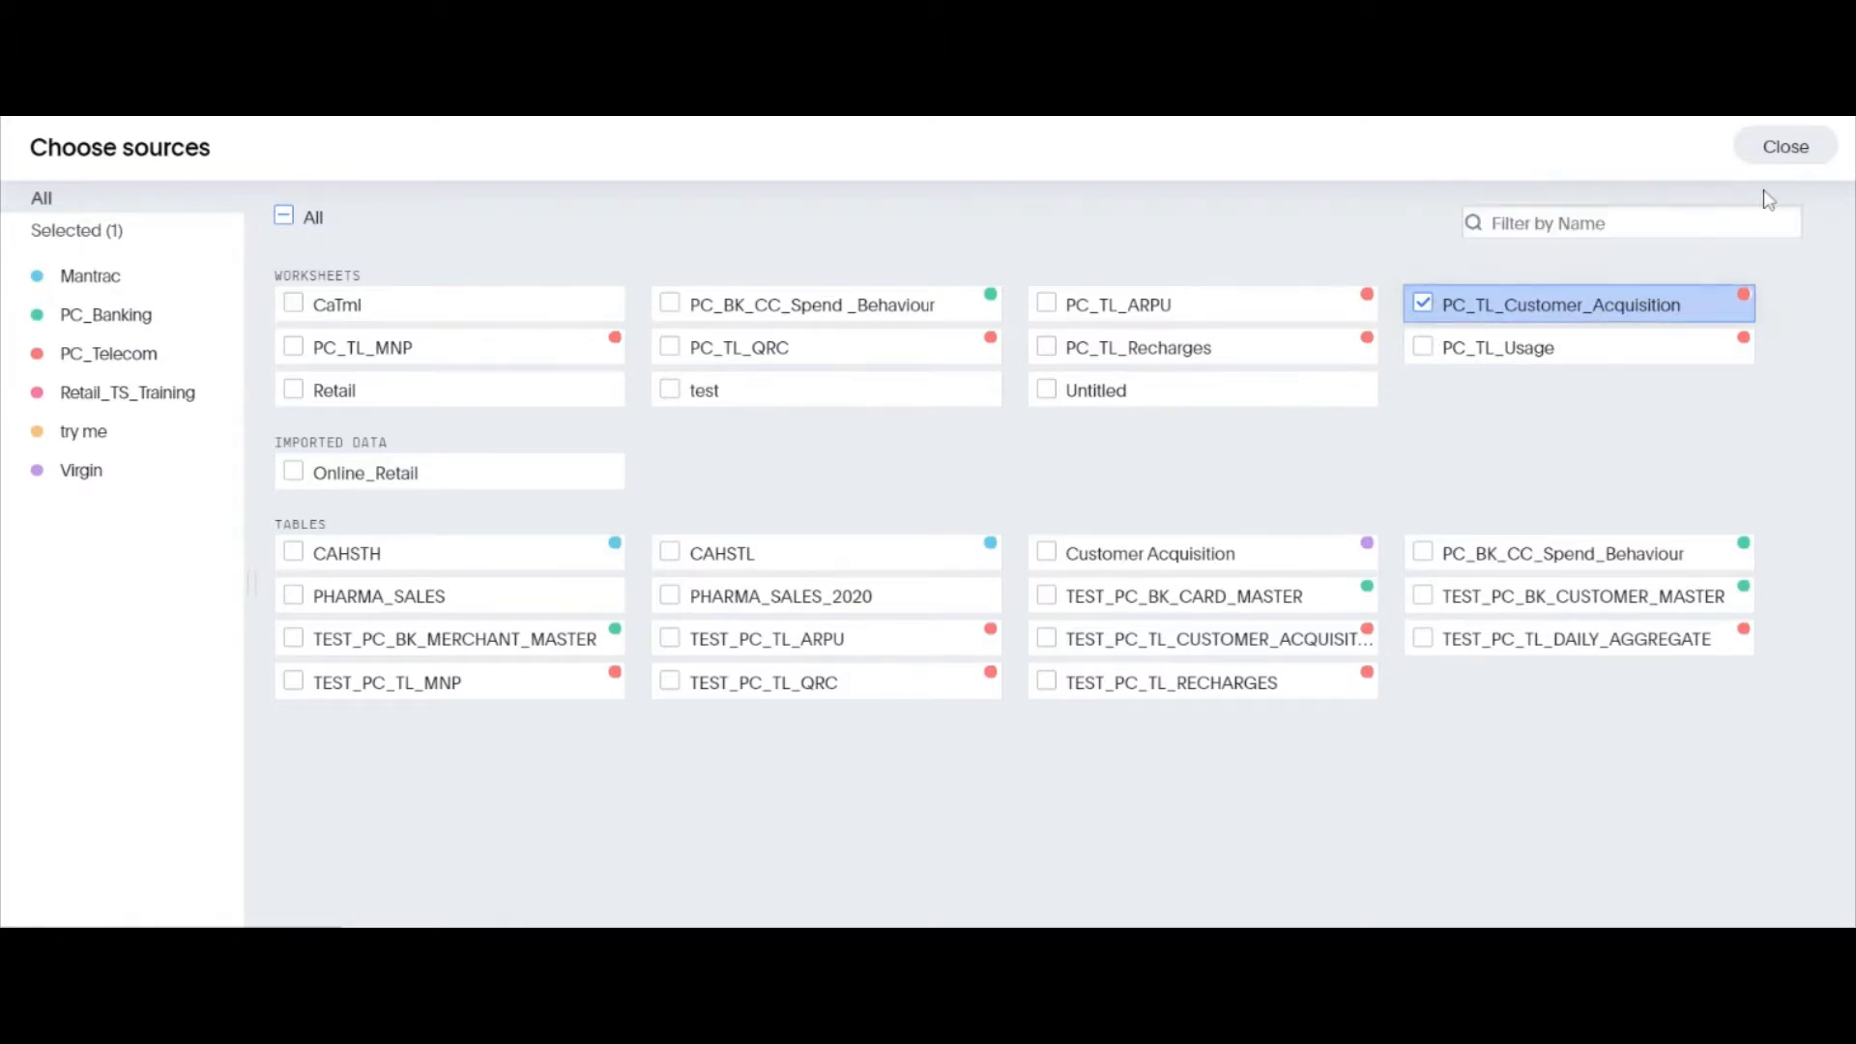
{"action": "left_click", "coordinate": [1782, 148]}
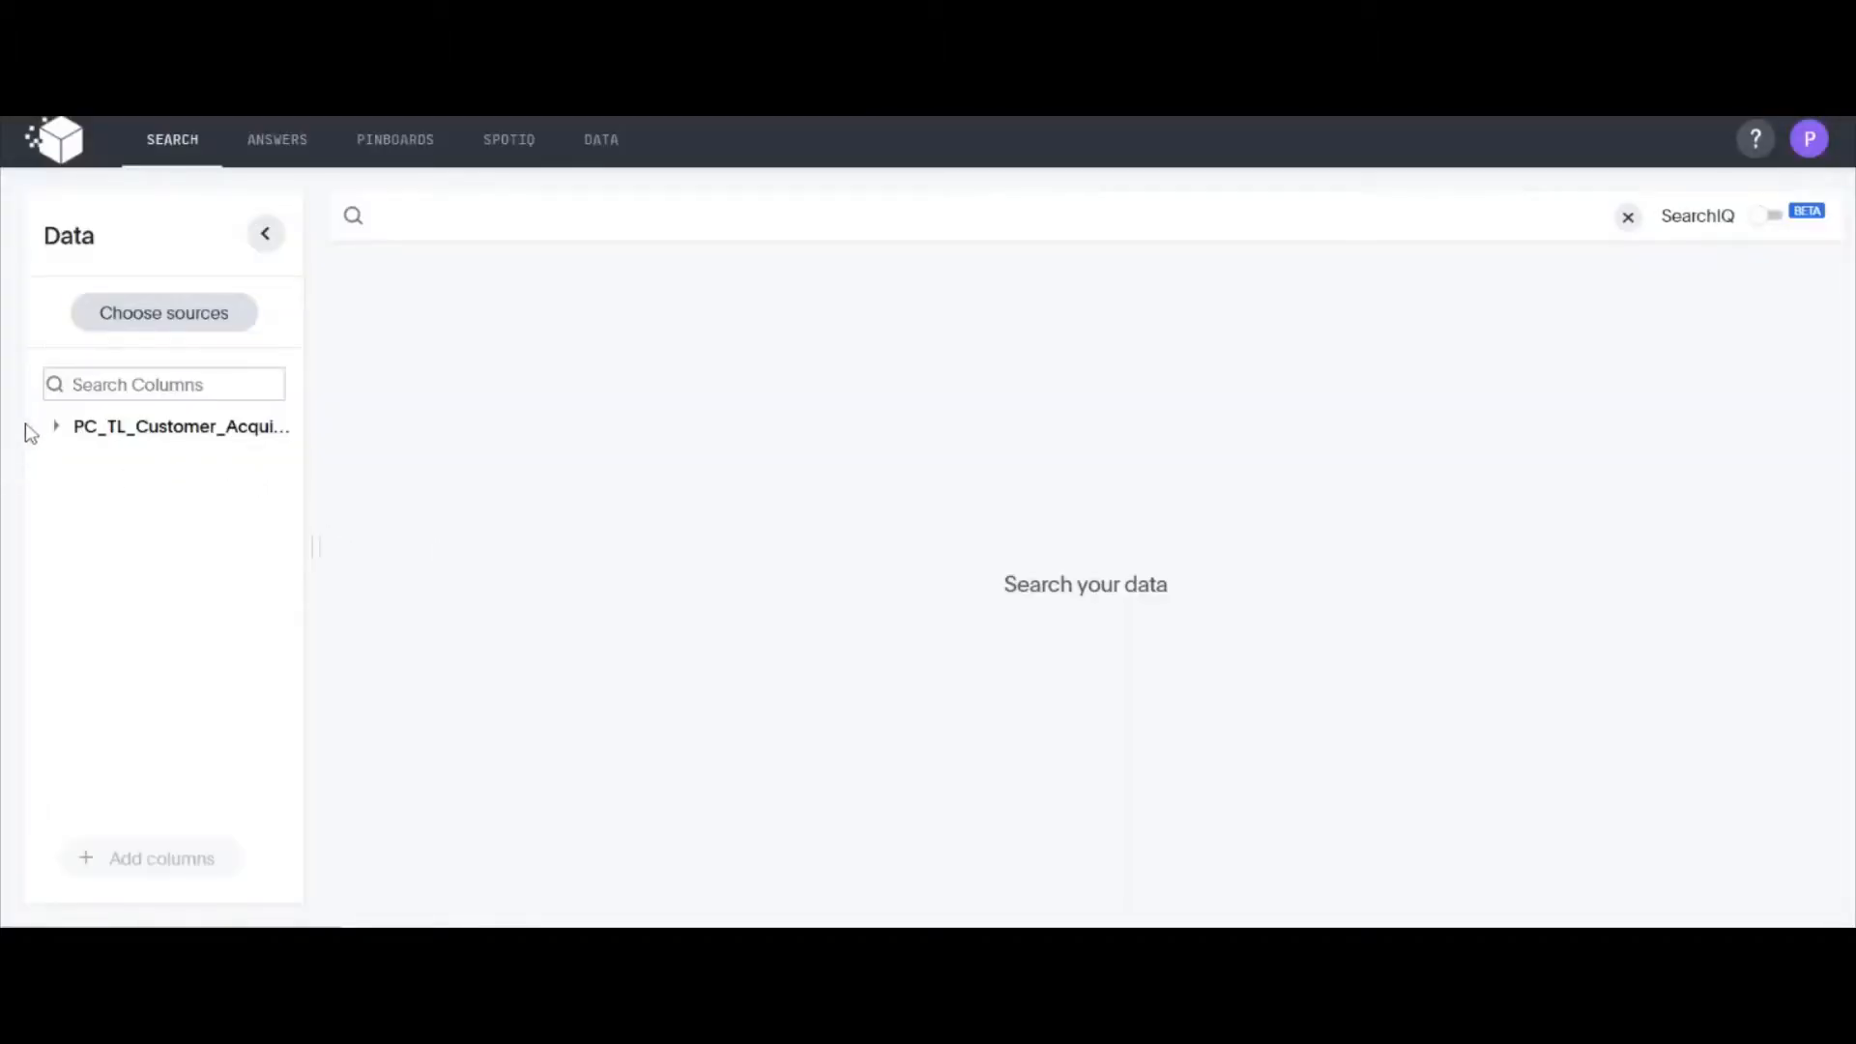
{"action": "left_click", "coordinate": [57, 426]}
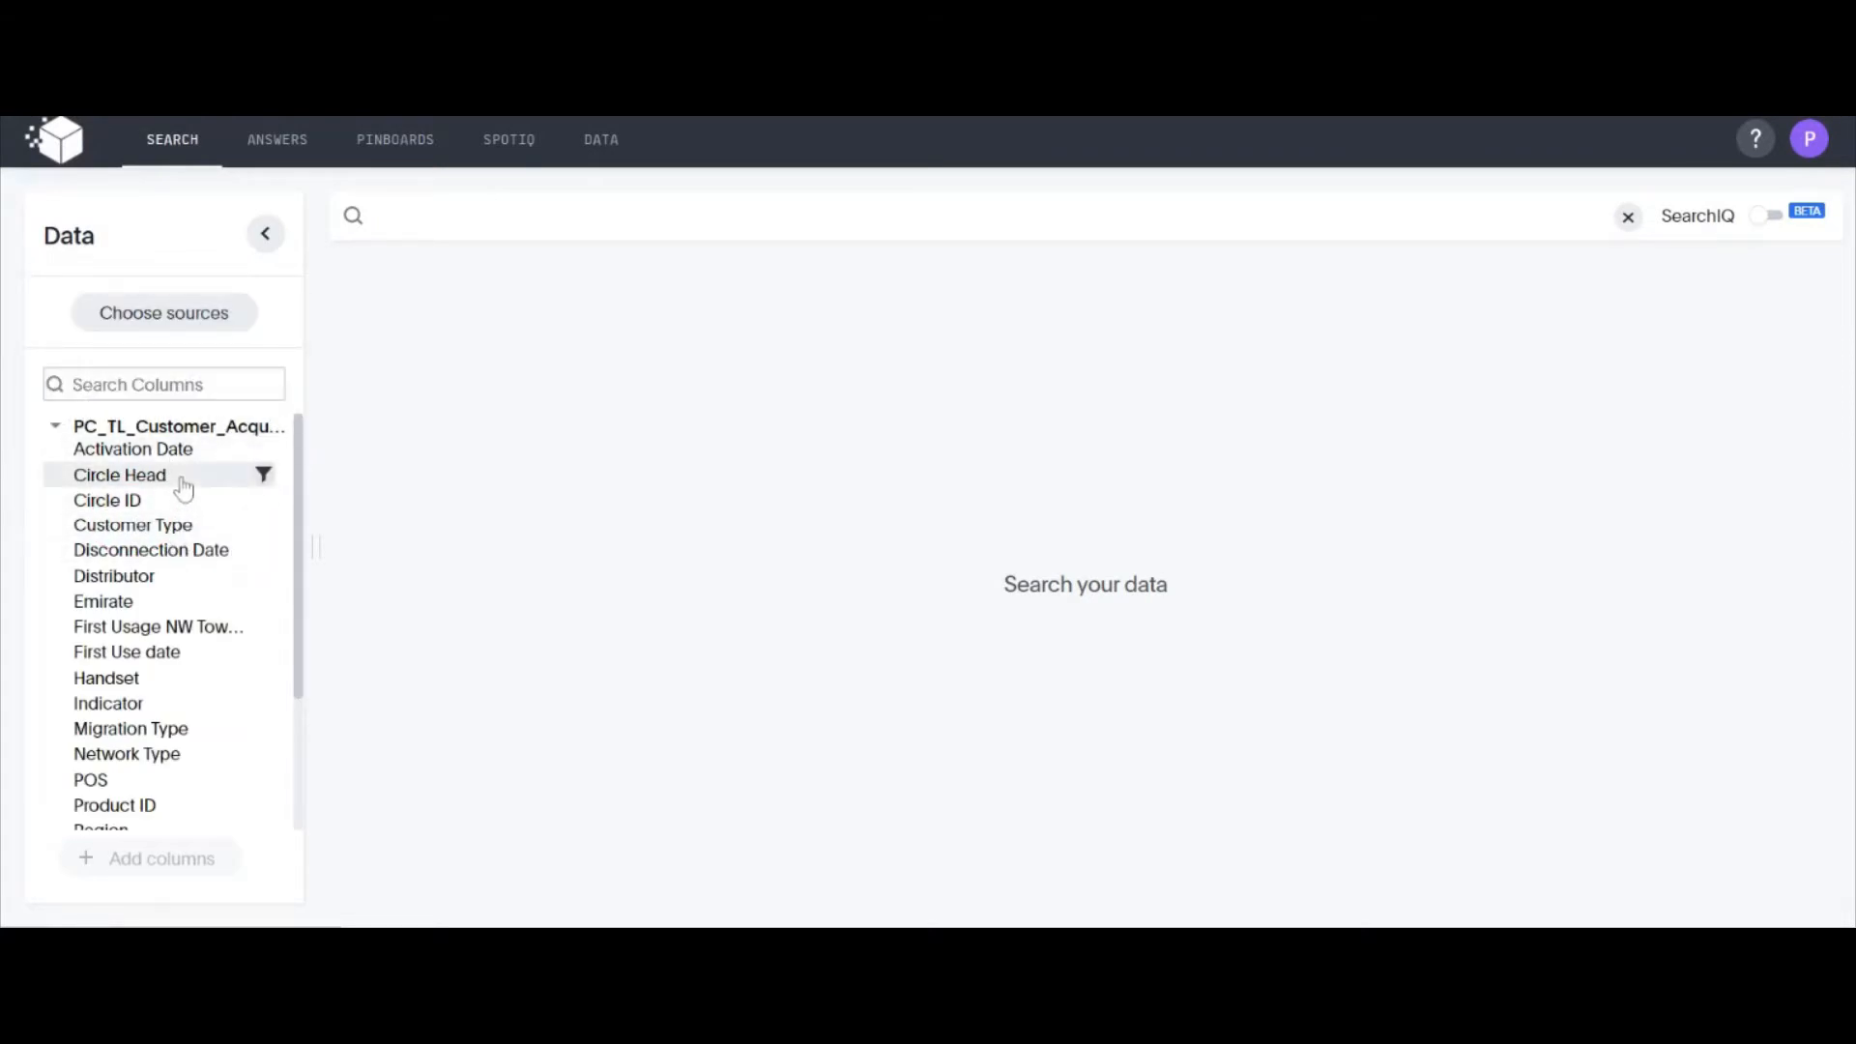
{"action": "scroll", "coordinate": [186, 543], "scroll_direction": "down", "scroll_amount": 1}
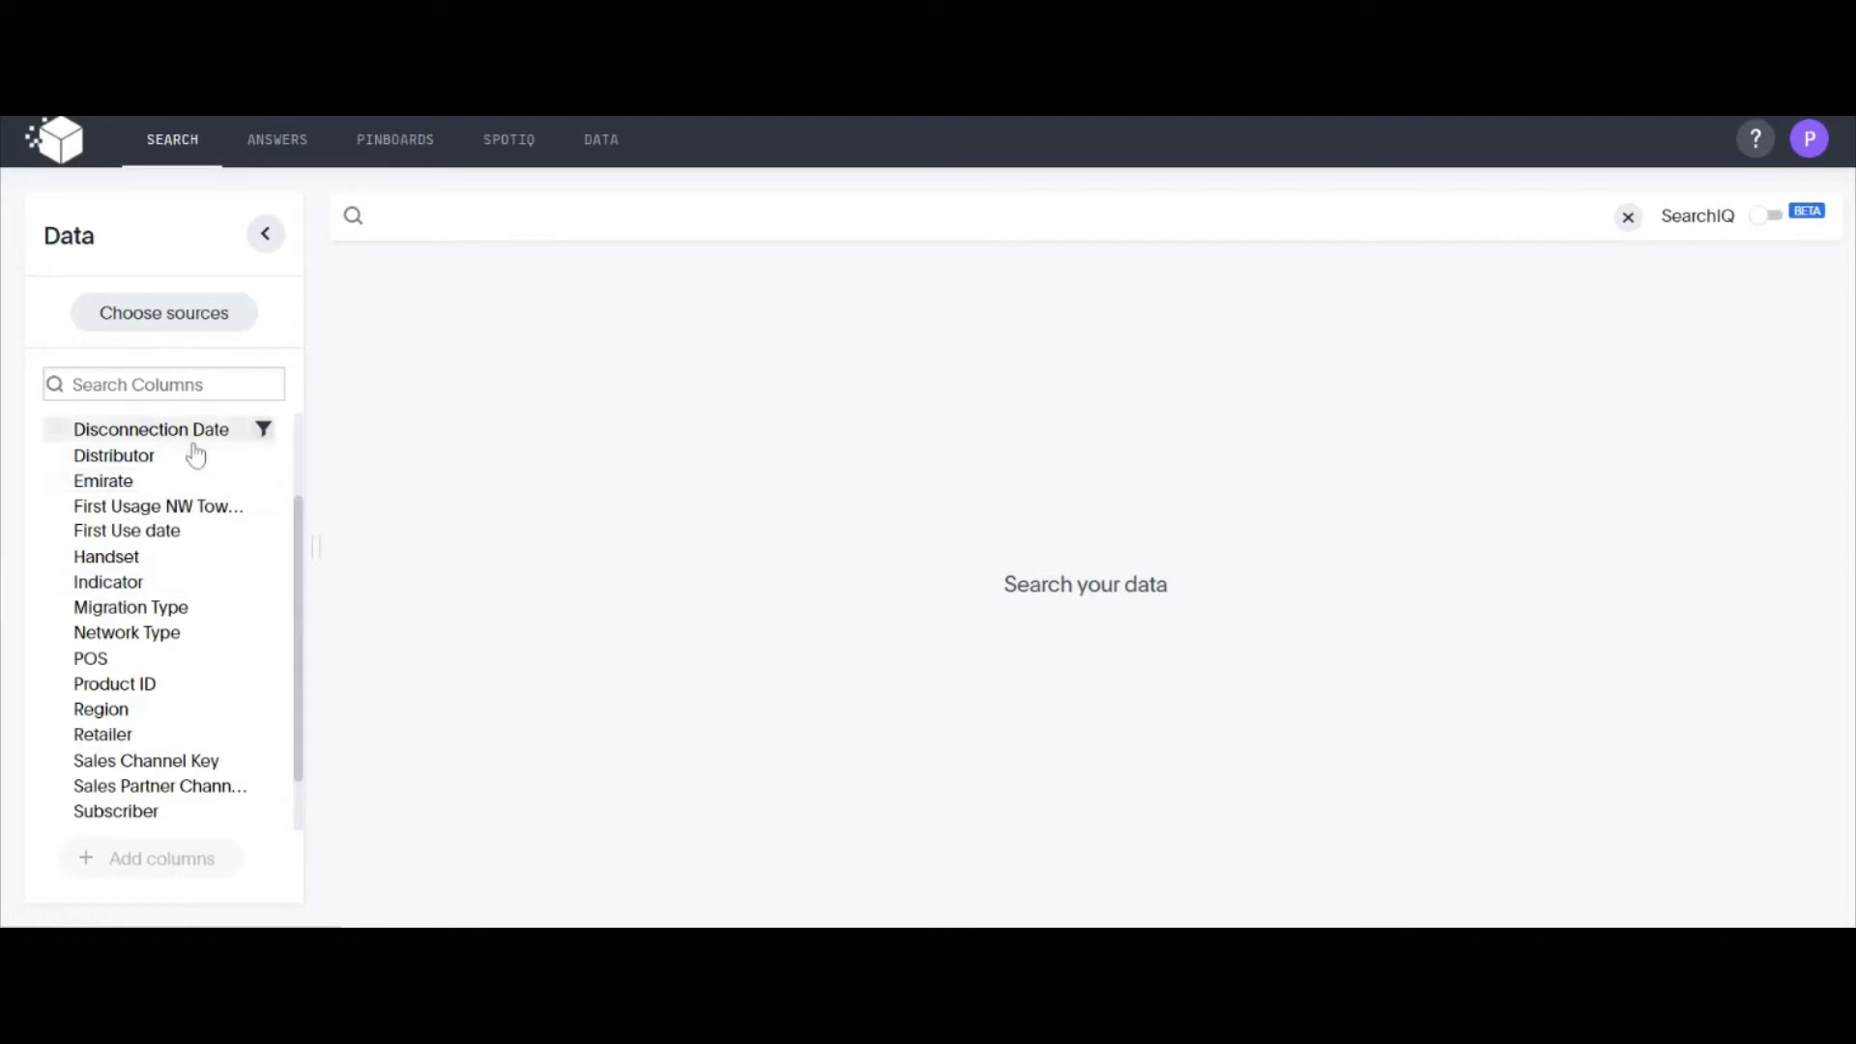
{"action": "scroll", "coordinate": [197, 599], "scroll_direction": "down", "scroll_amount": 1}
{"action": "mouse_move", "coordinate": [196, 599]}
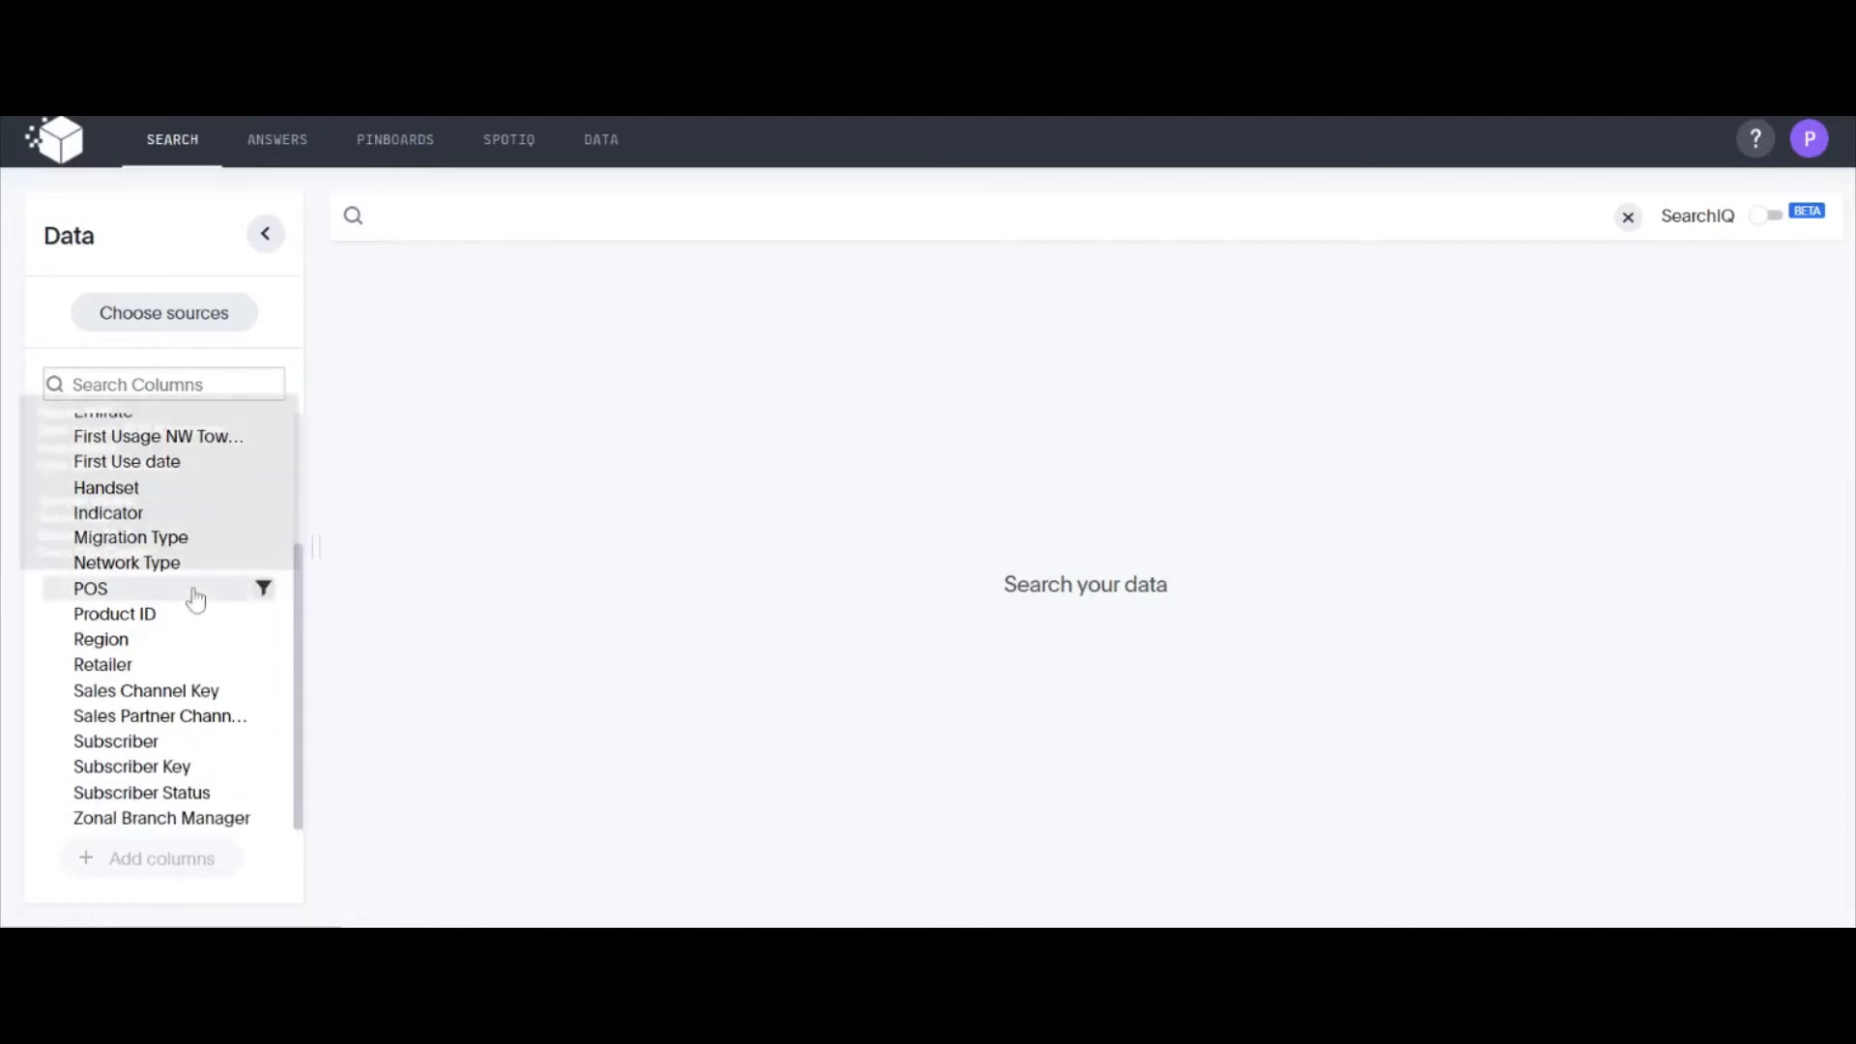
{"action": "scroll", "coordinate": [196, 599], "scroll_direction": "up", "scroll_amount": 2}
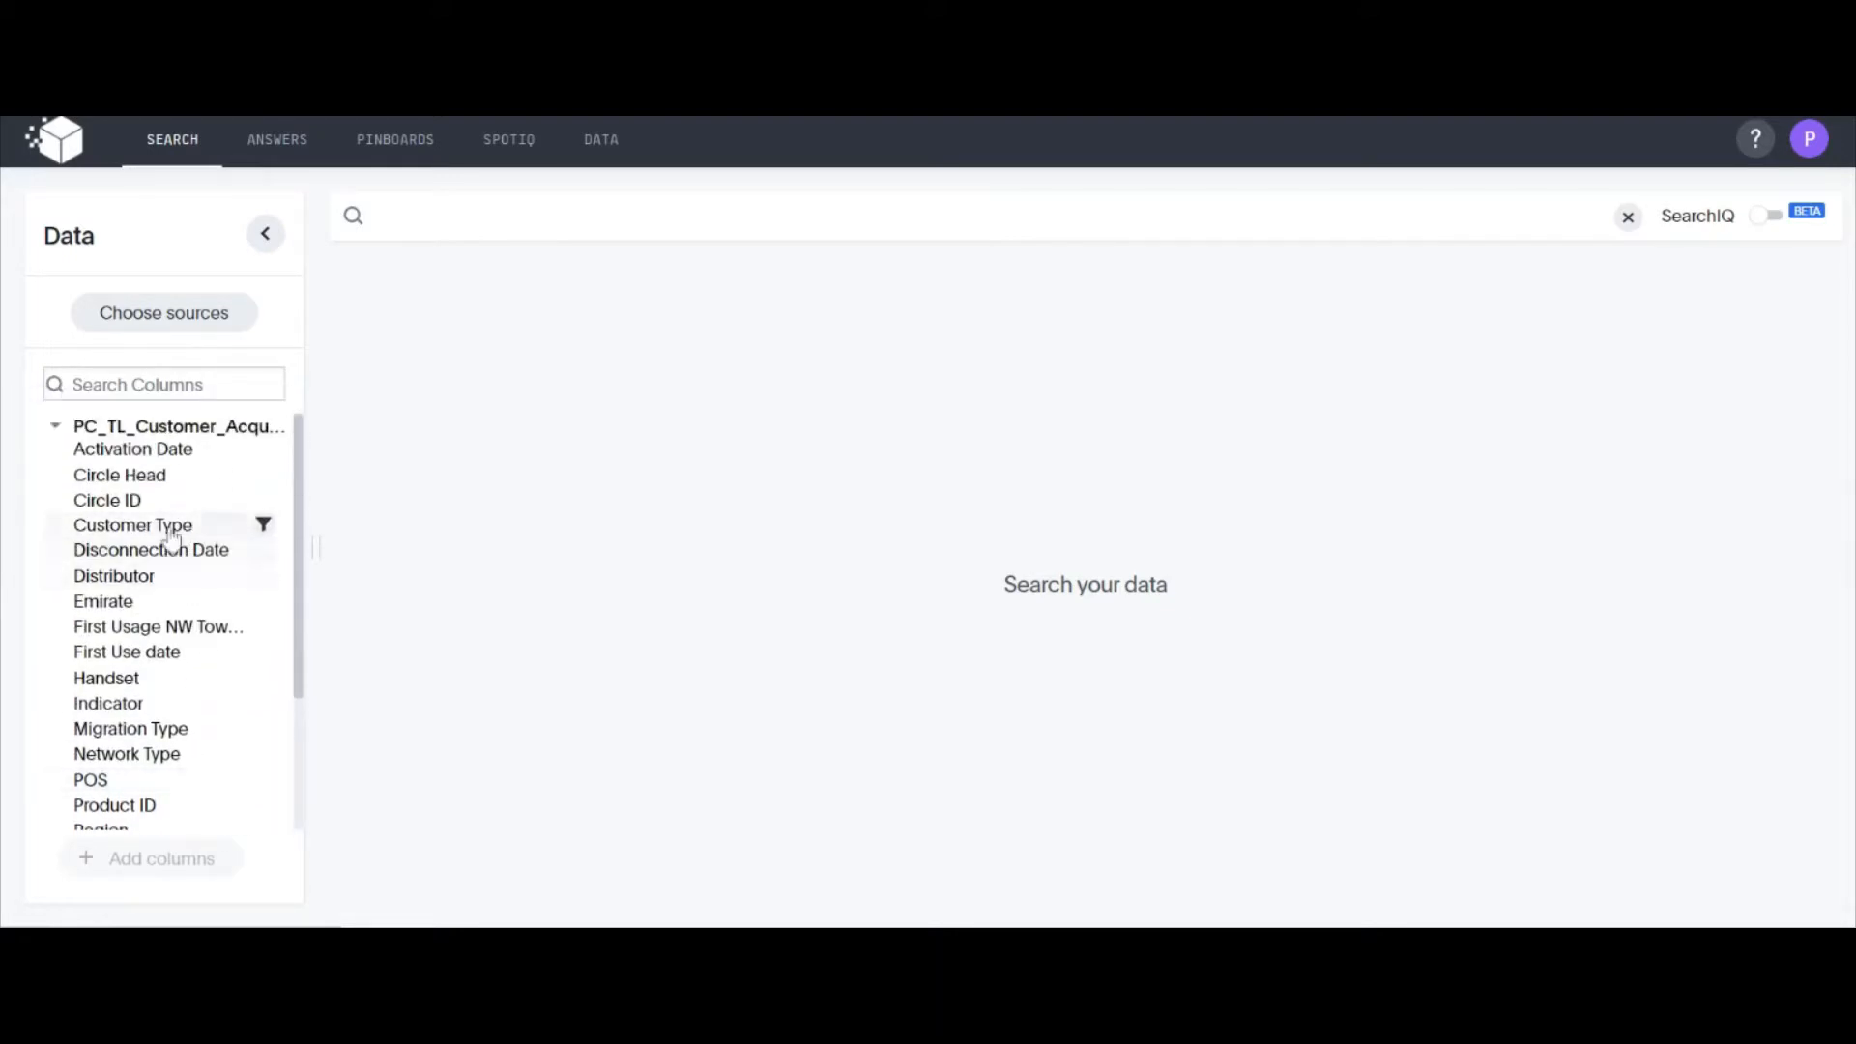
Try adding the Emirate column to the search from the column list, and remove it again
{"action": "left_click", "coordinate": [115, 601]}
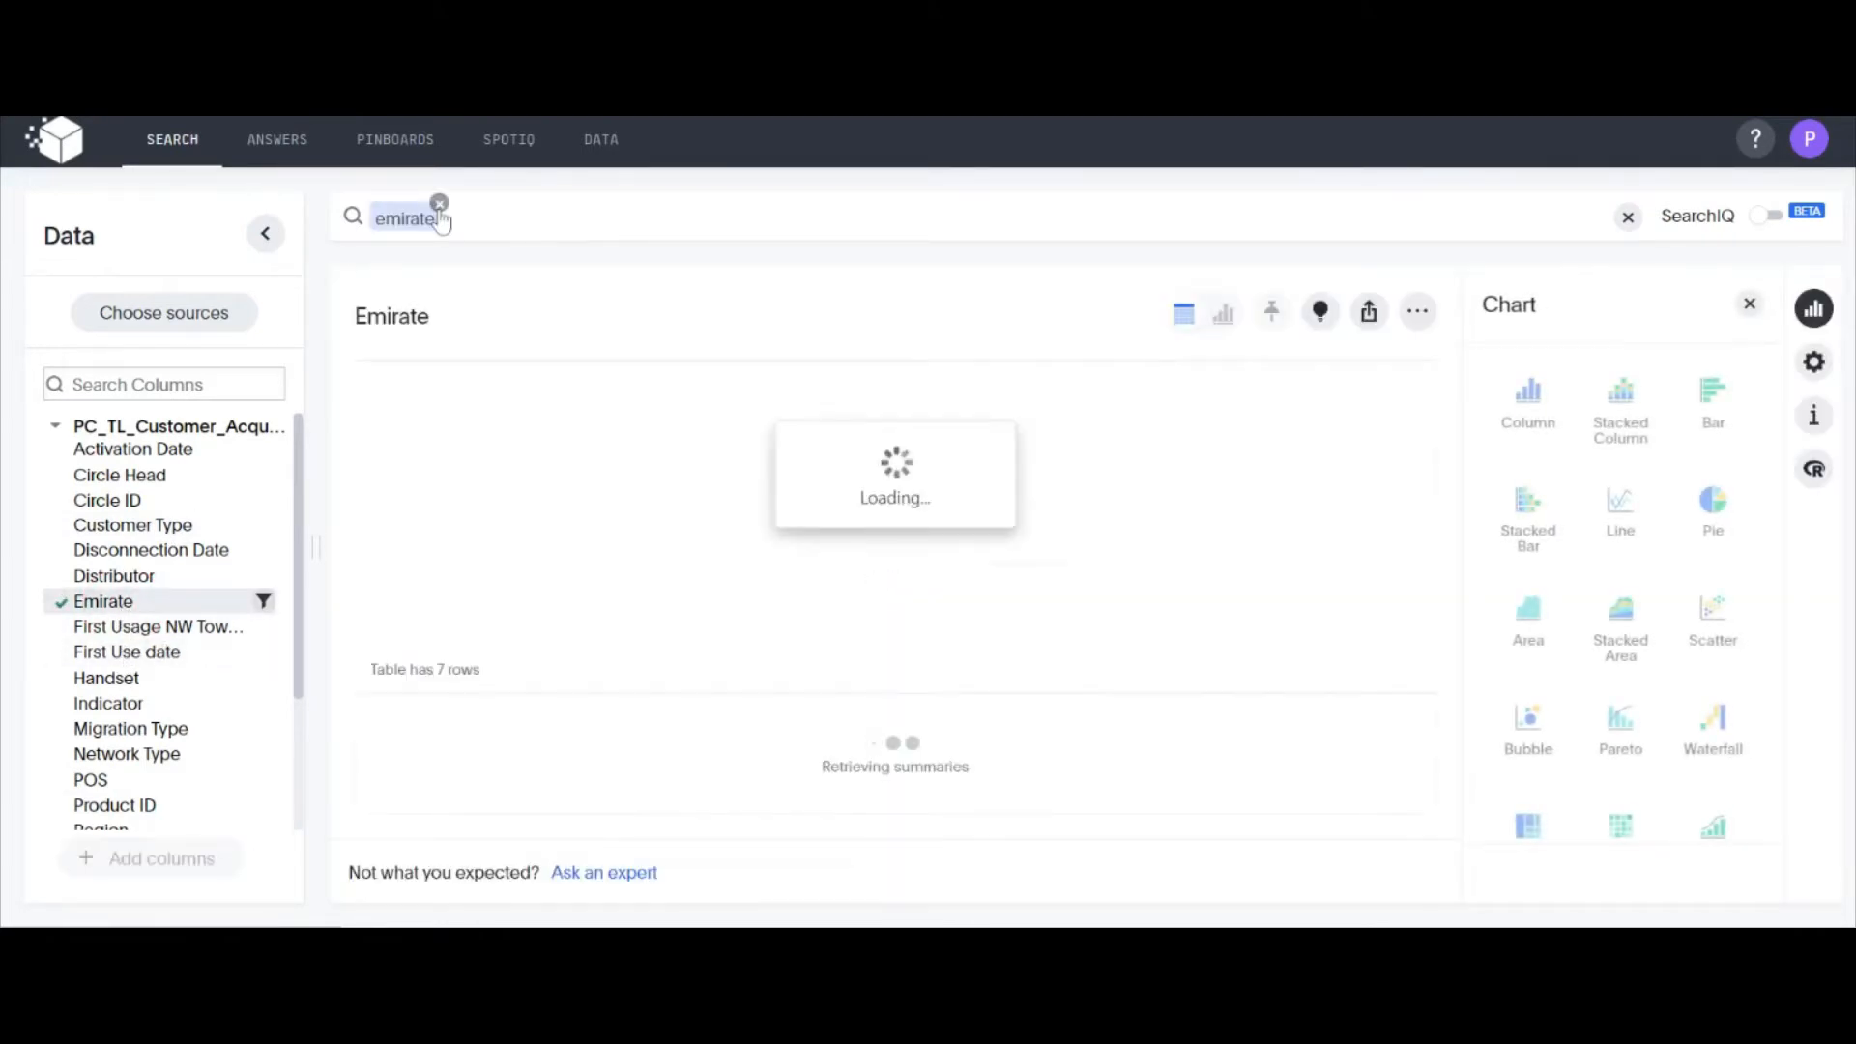
{"action": "left_click", "coordinate": [440, 213]}
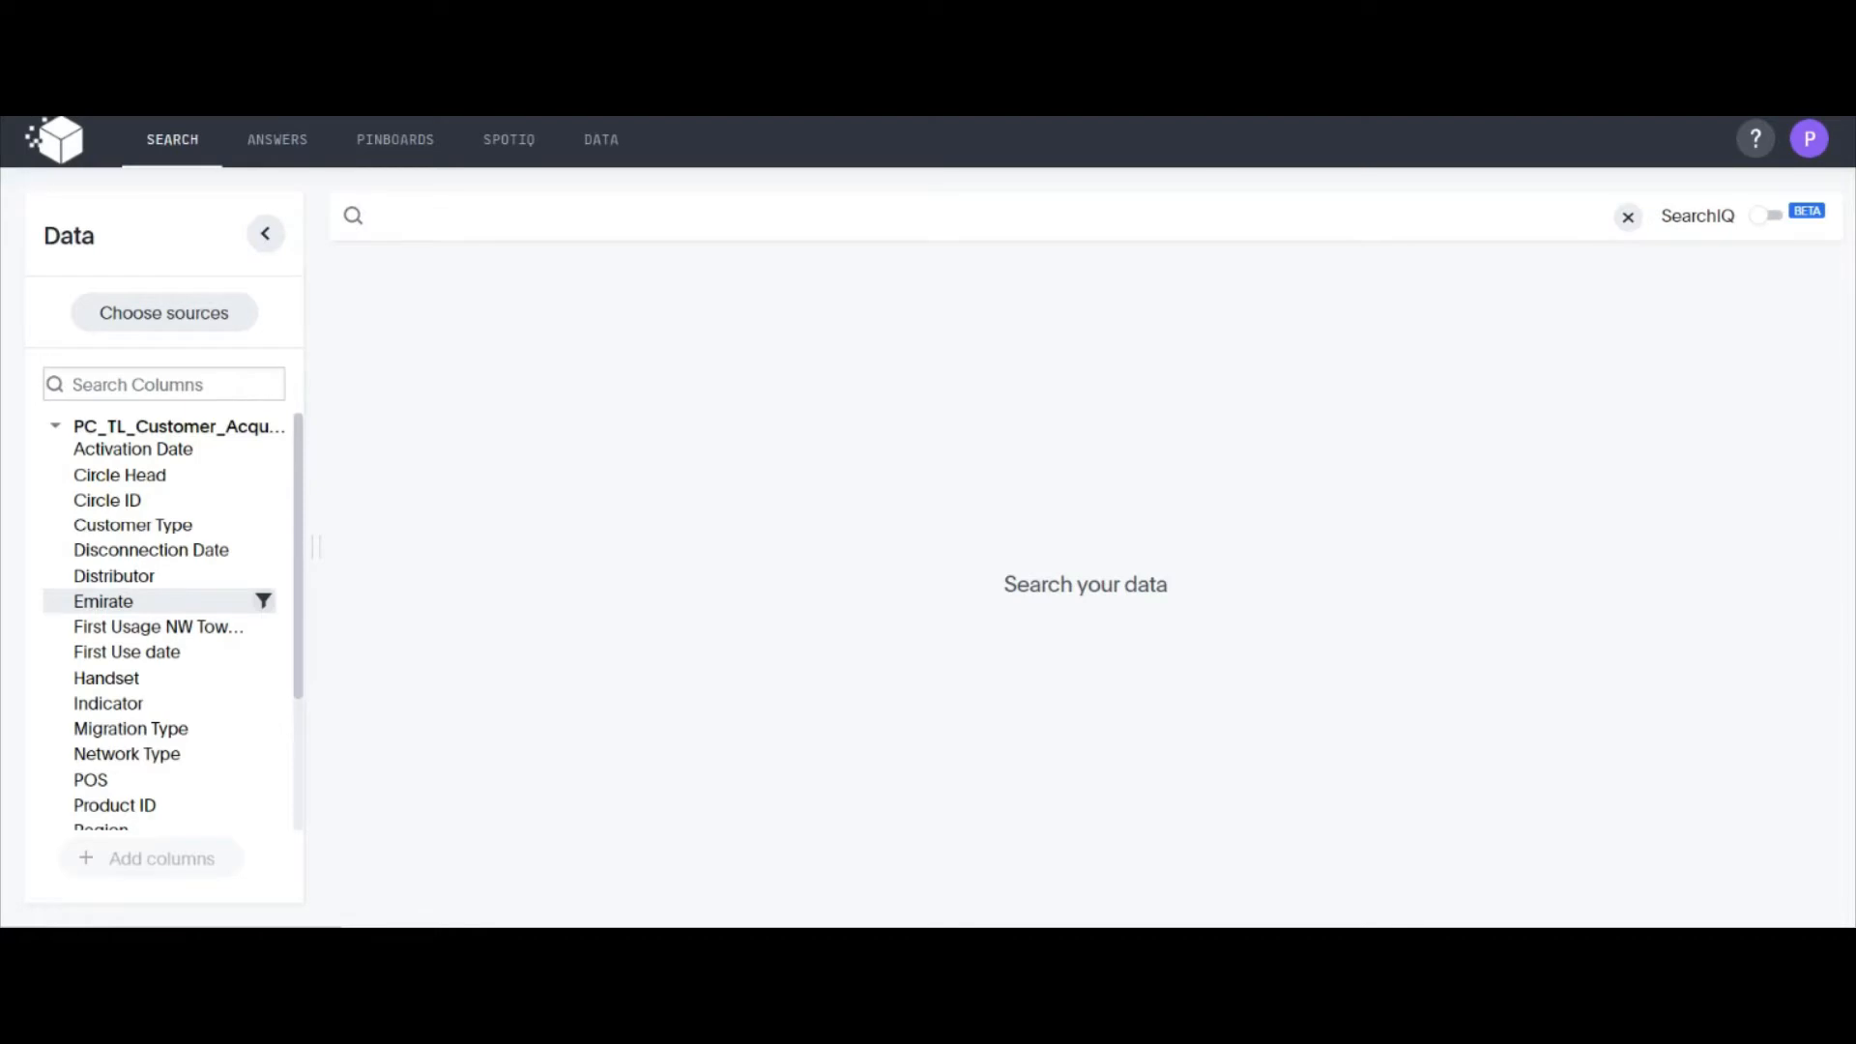
Search for subscriber by network type, broken down daily by Activation Date
{"action": "left_click", "coordinate": [423, 219]}
{"action": "type", "text": "sub"}
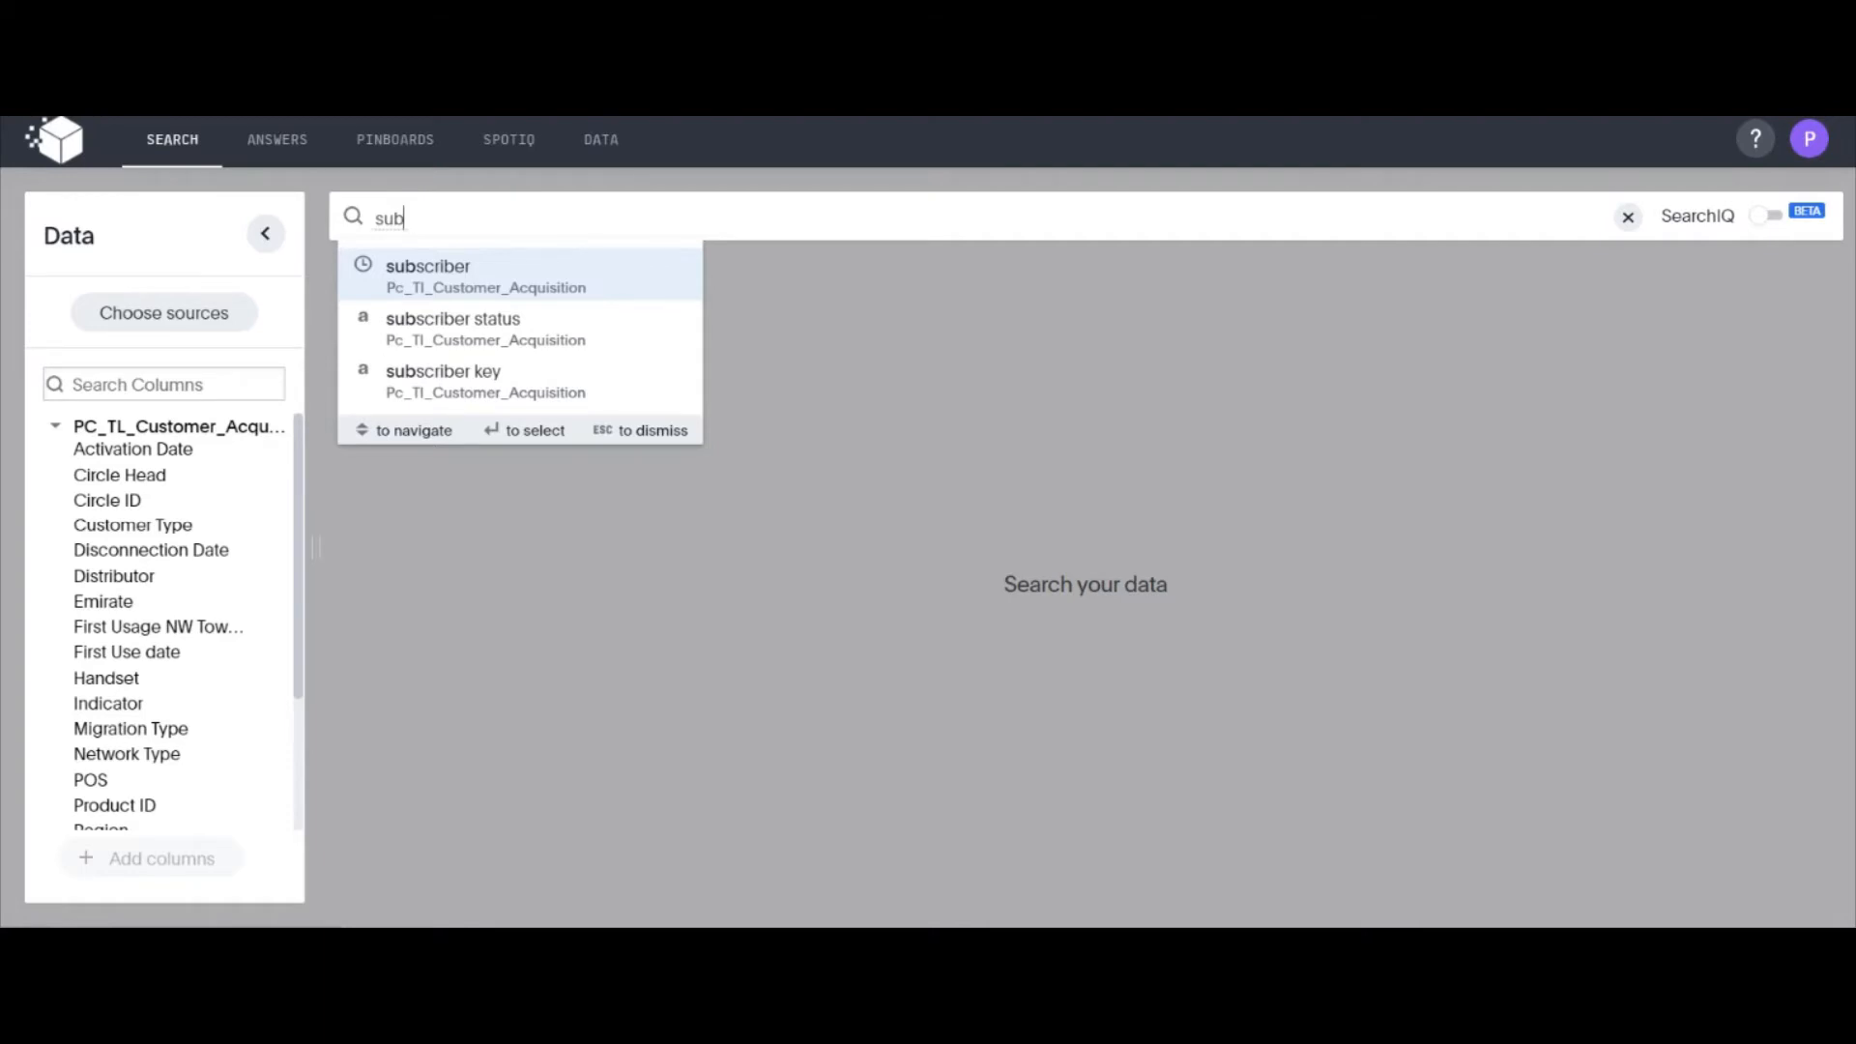
{"action": "key", "text": "Return"}
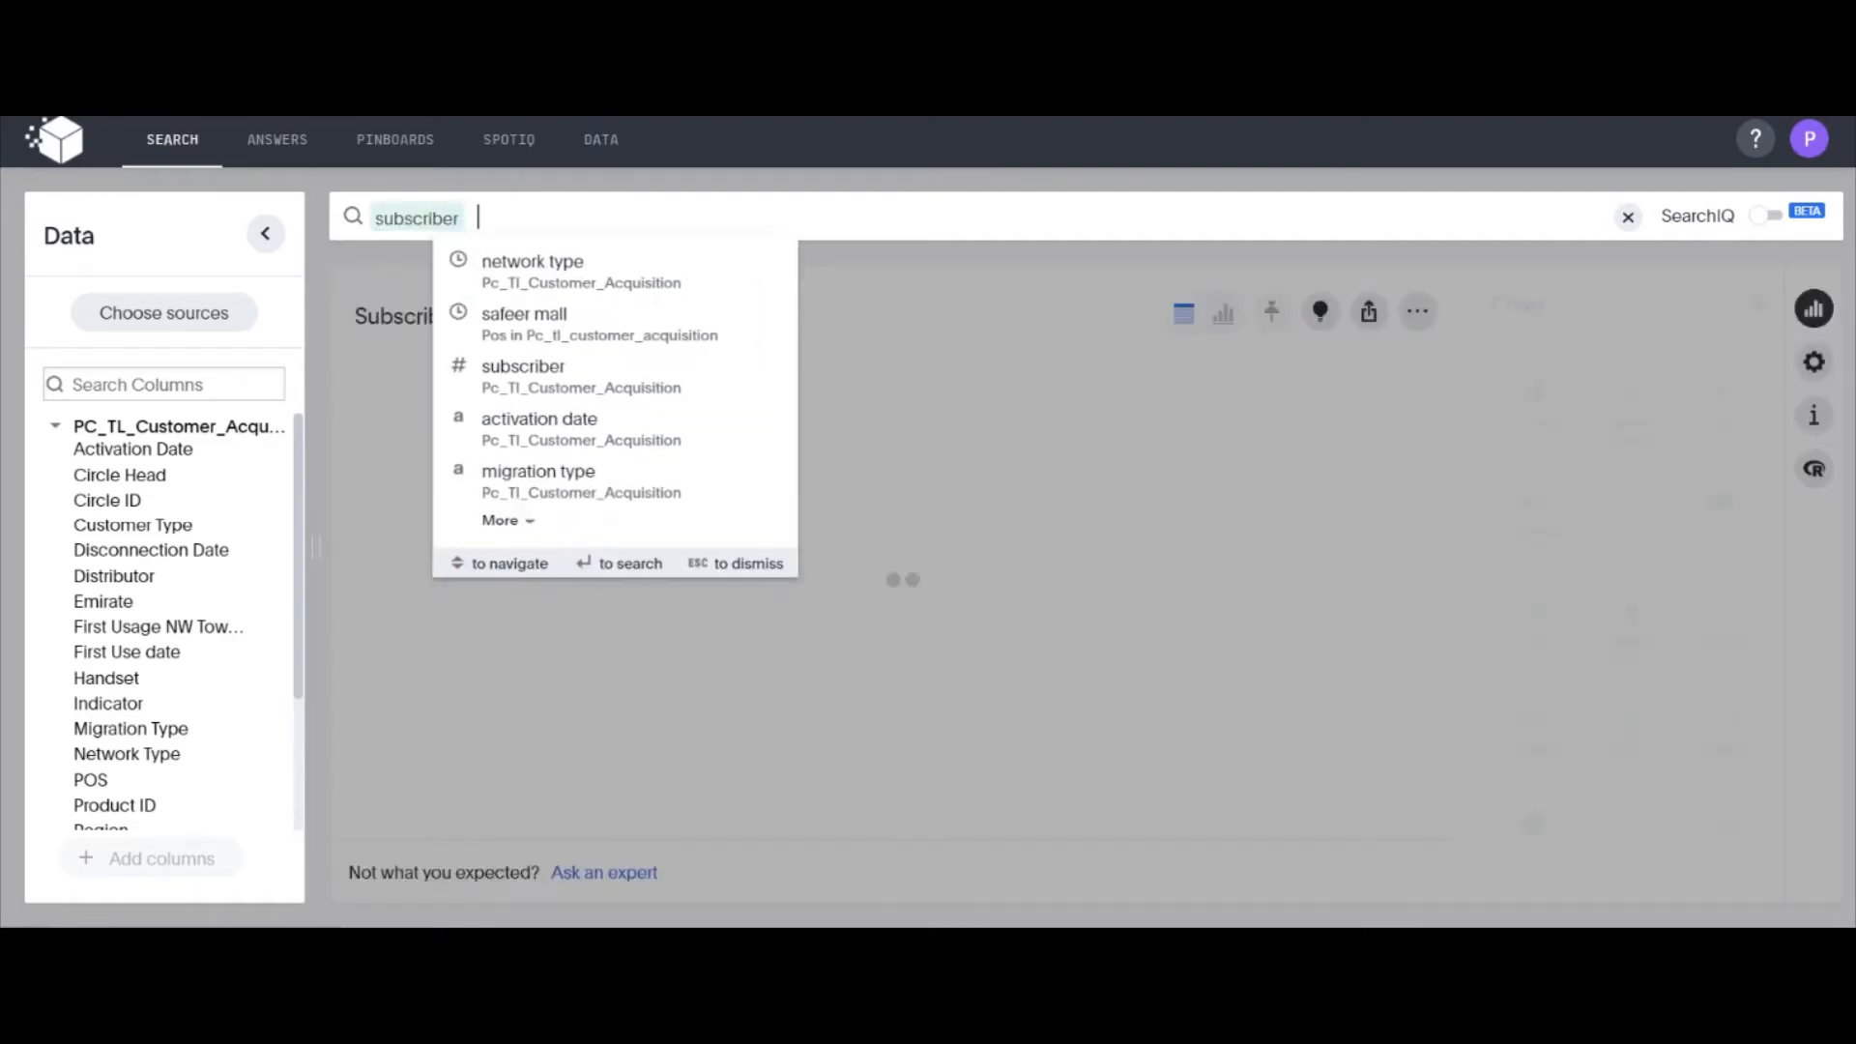
{"action": "type", "text": "ne"}
{"action": "key", "text": "Return"}
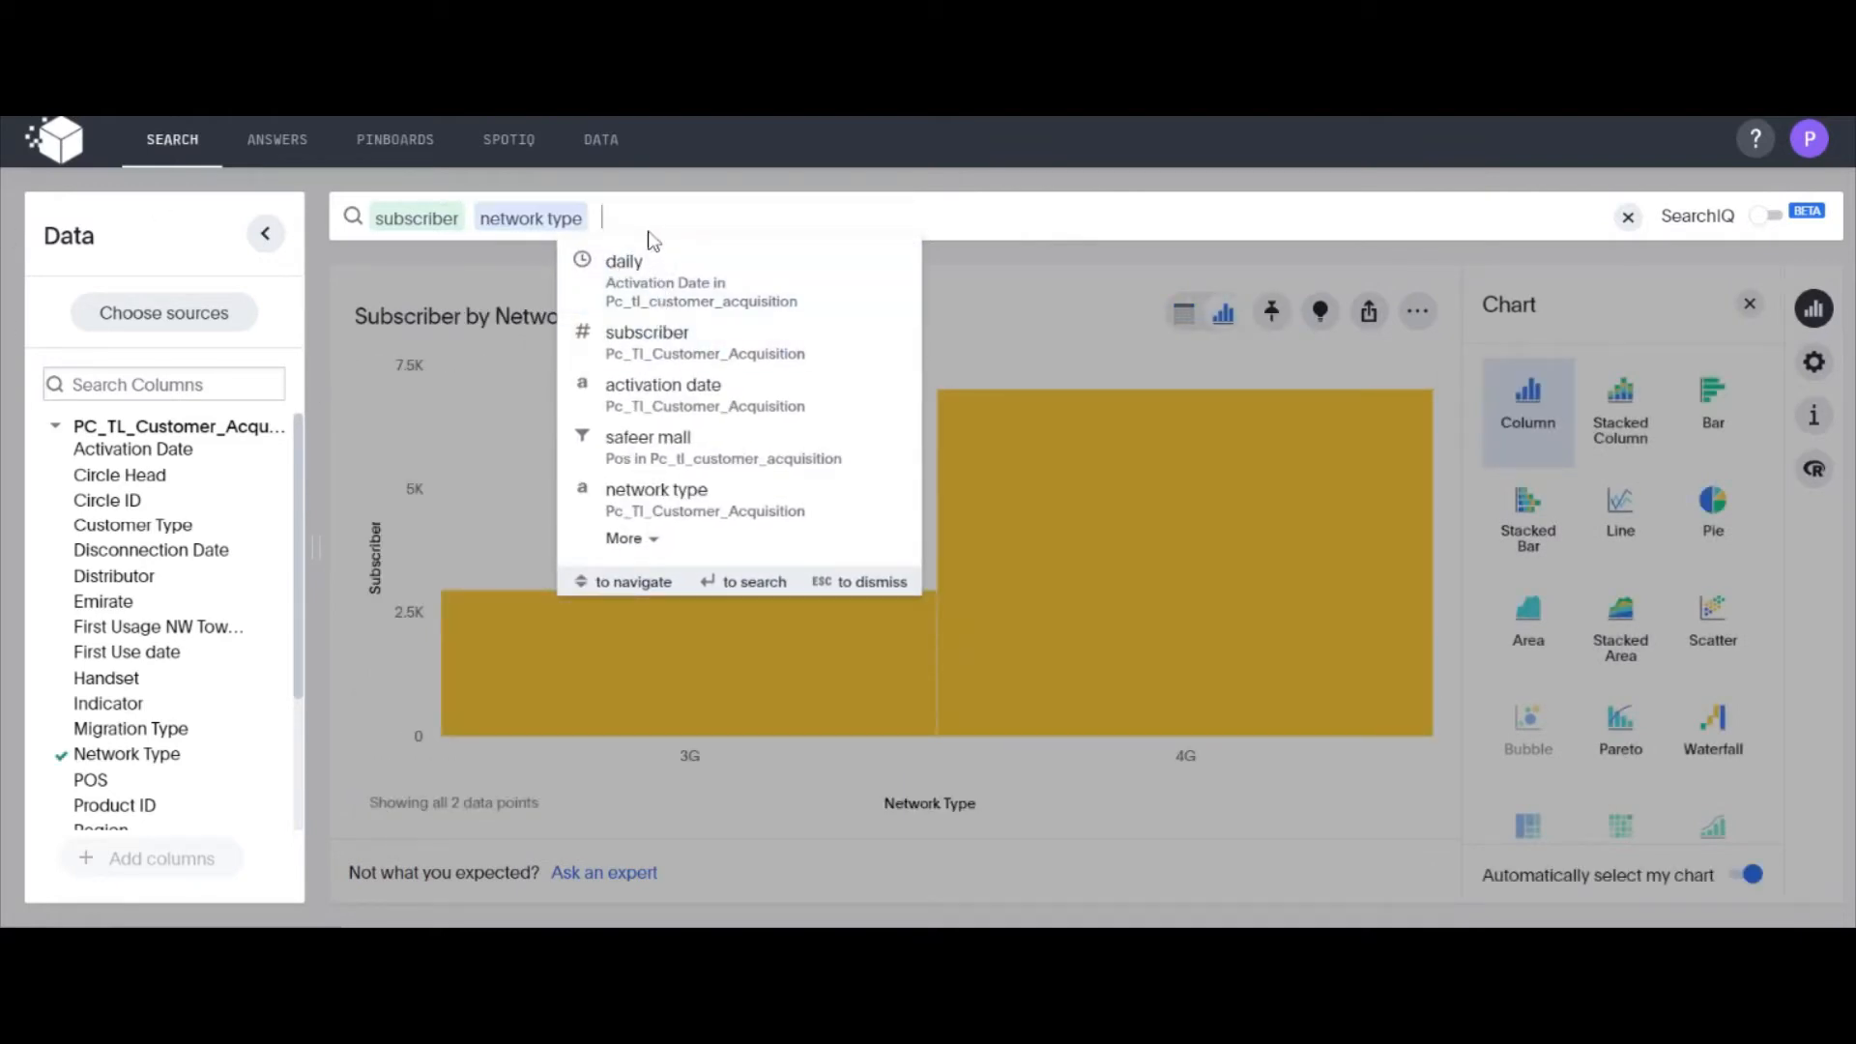
{"action": "type", "text": "daily"}
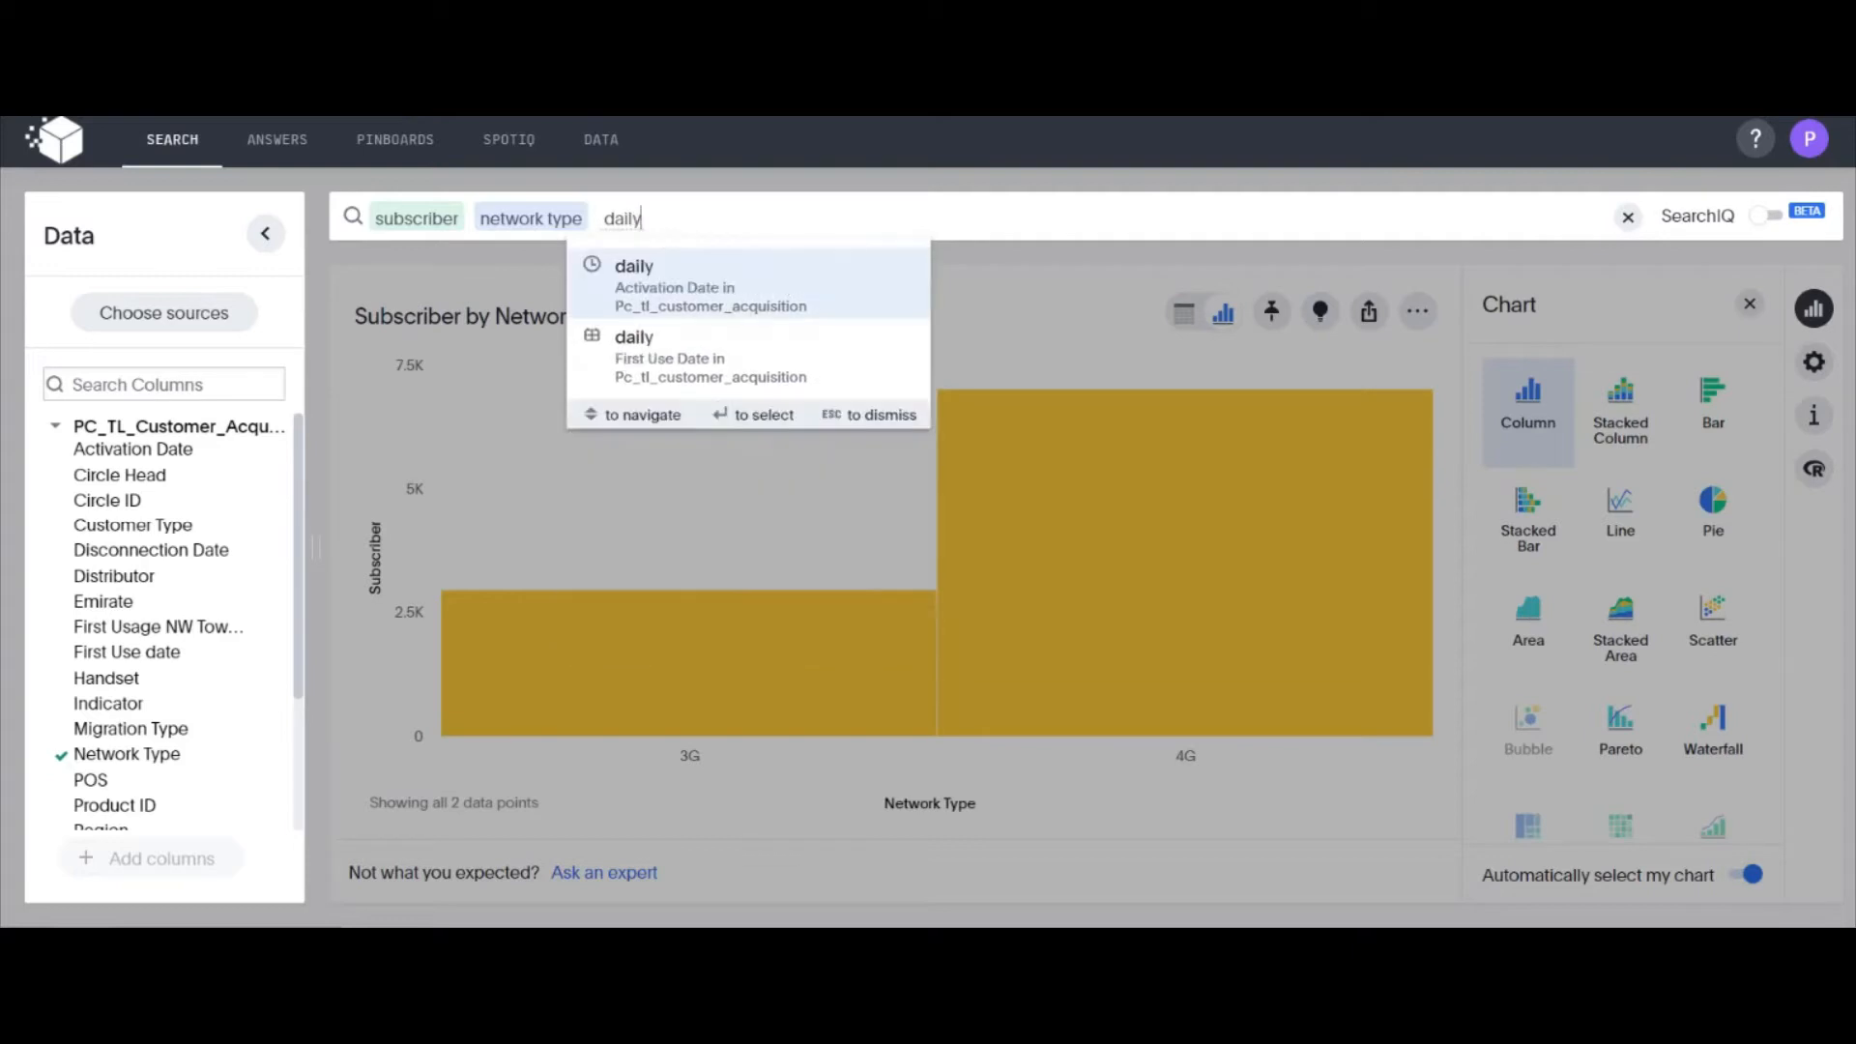
{"action": "key", "text": "Return"}
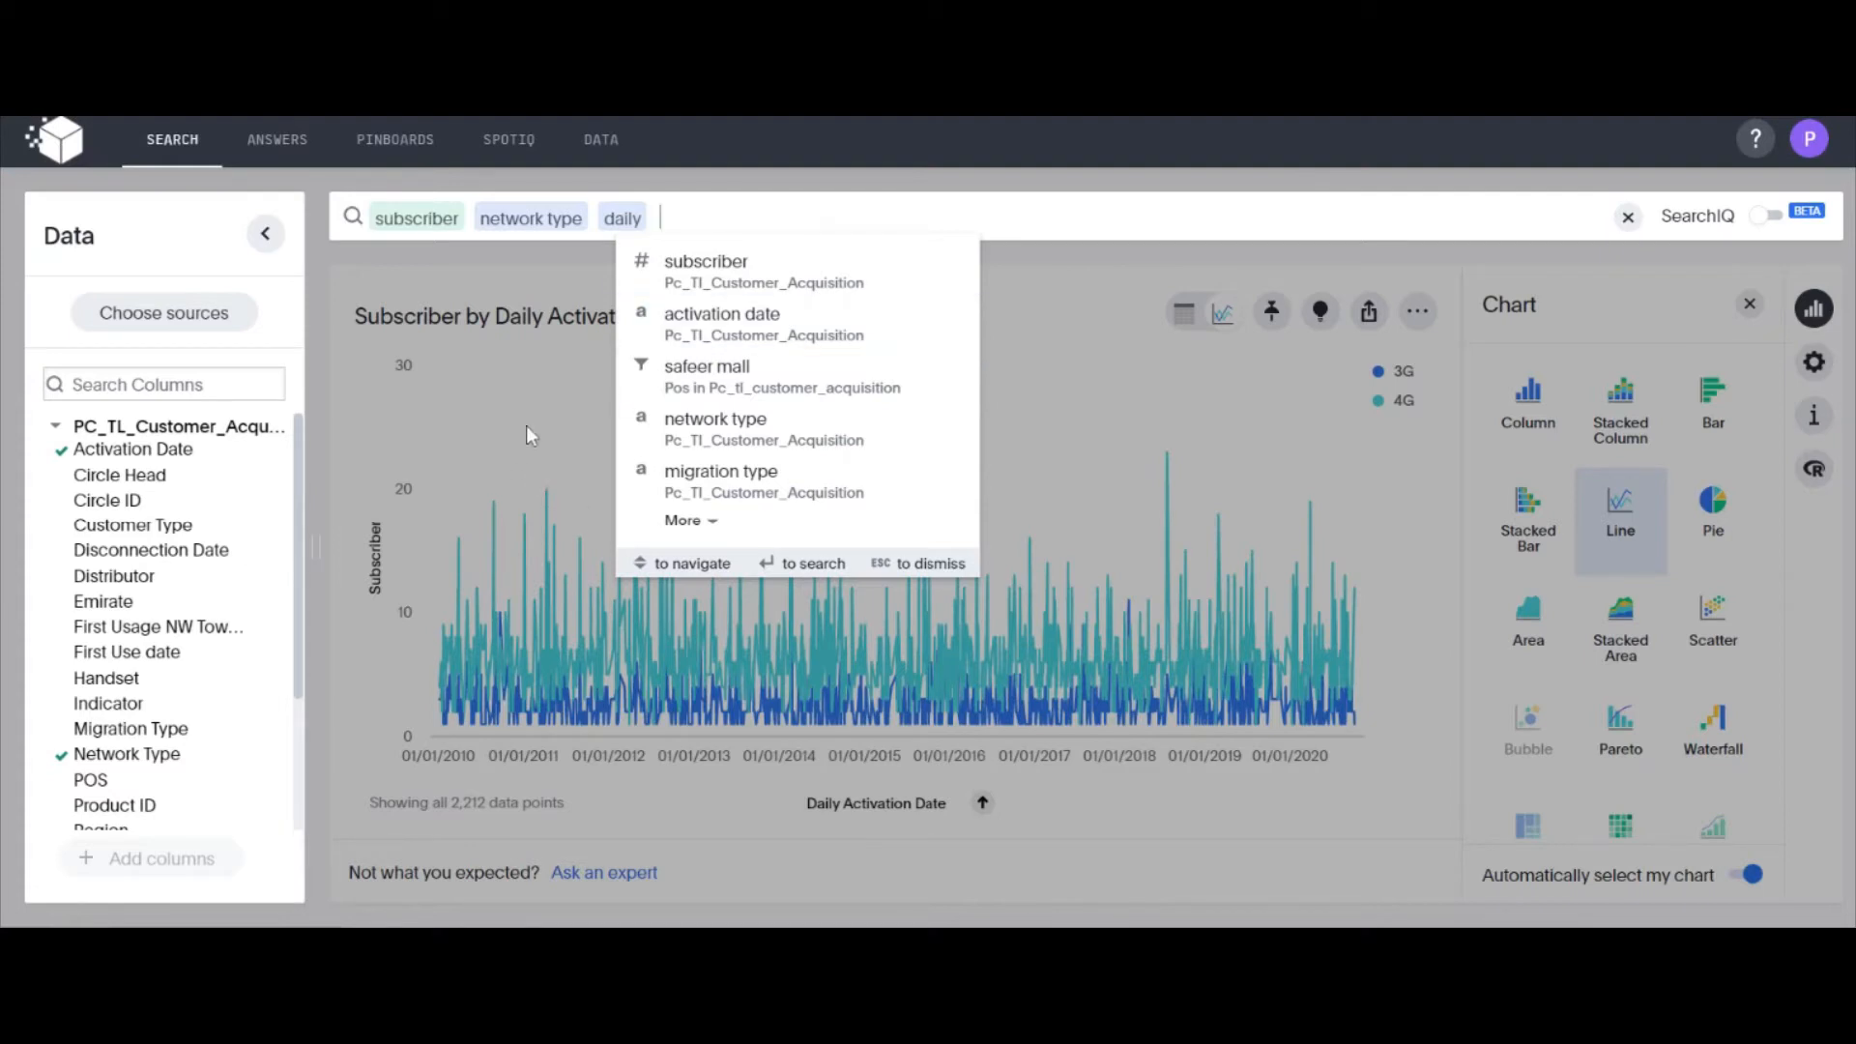
{"action": "left_click", "coordinate": [565, 425]}
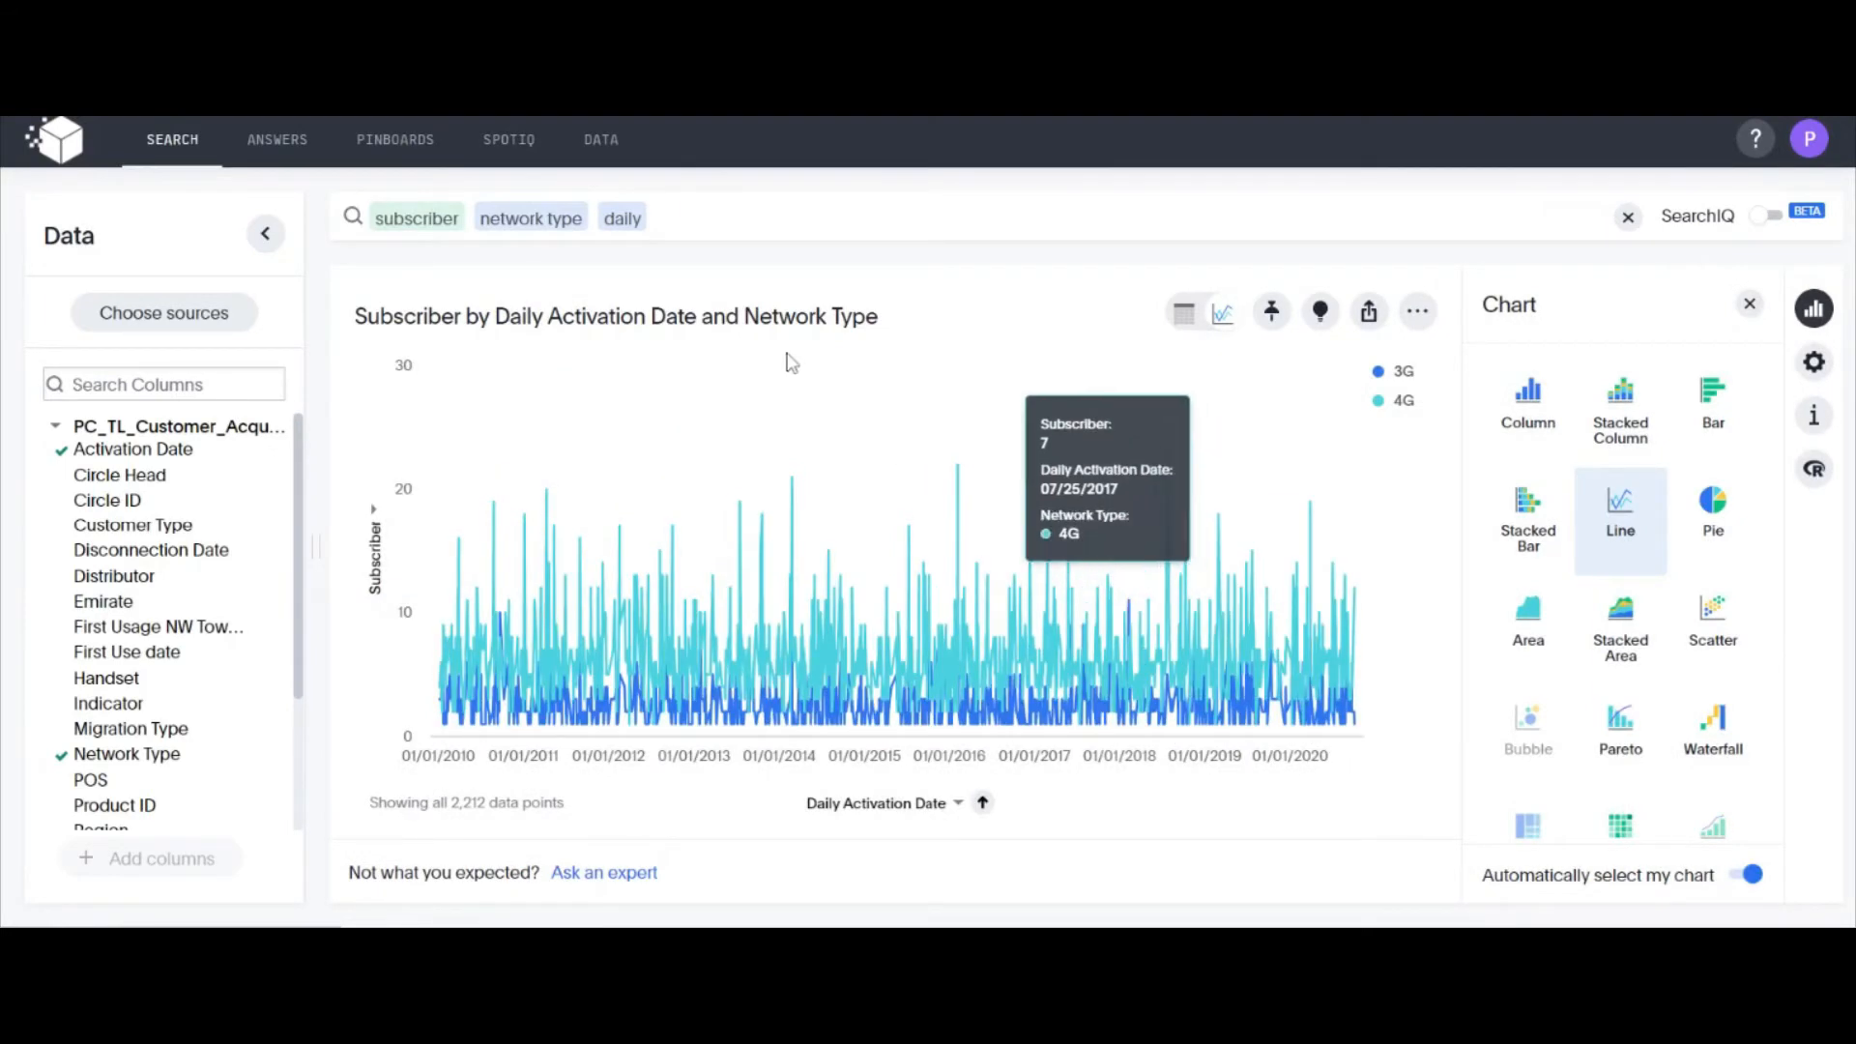
Restrict the daily subscriber search to the last 3 years
{"action": "left_click", "coordinate": [696, 219]}
{"action": "type", "text": "las"}
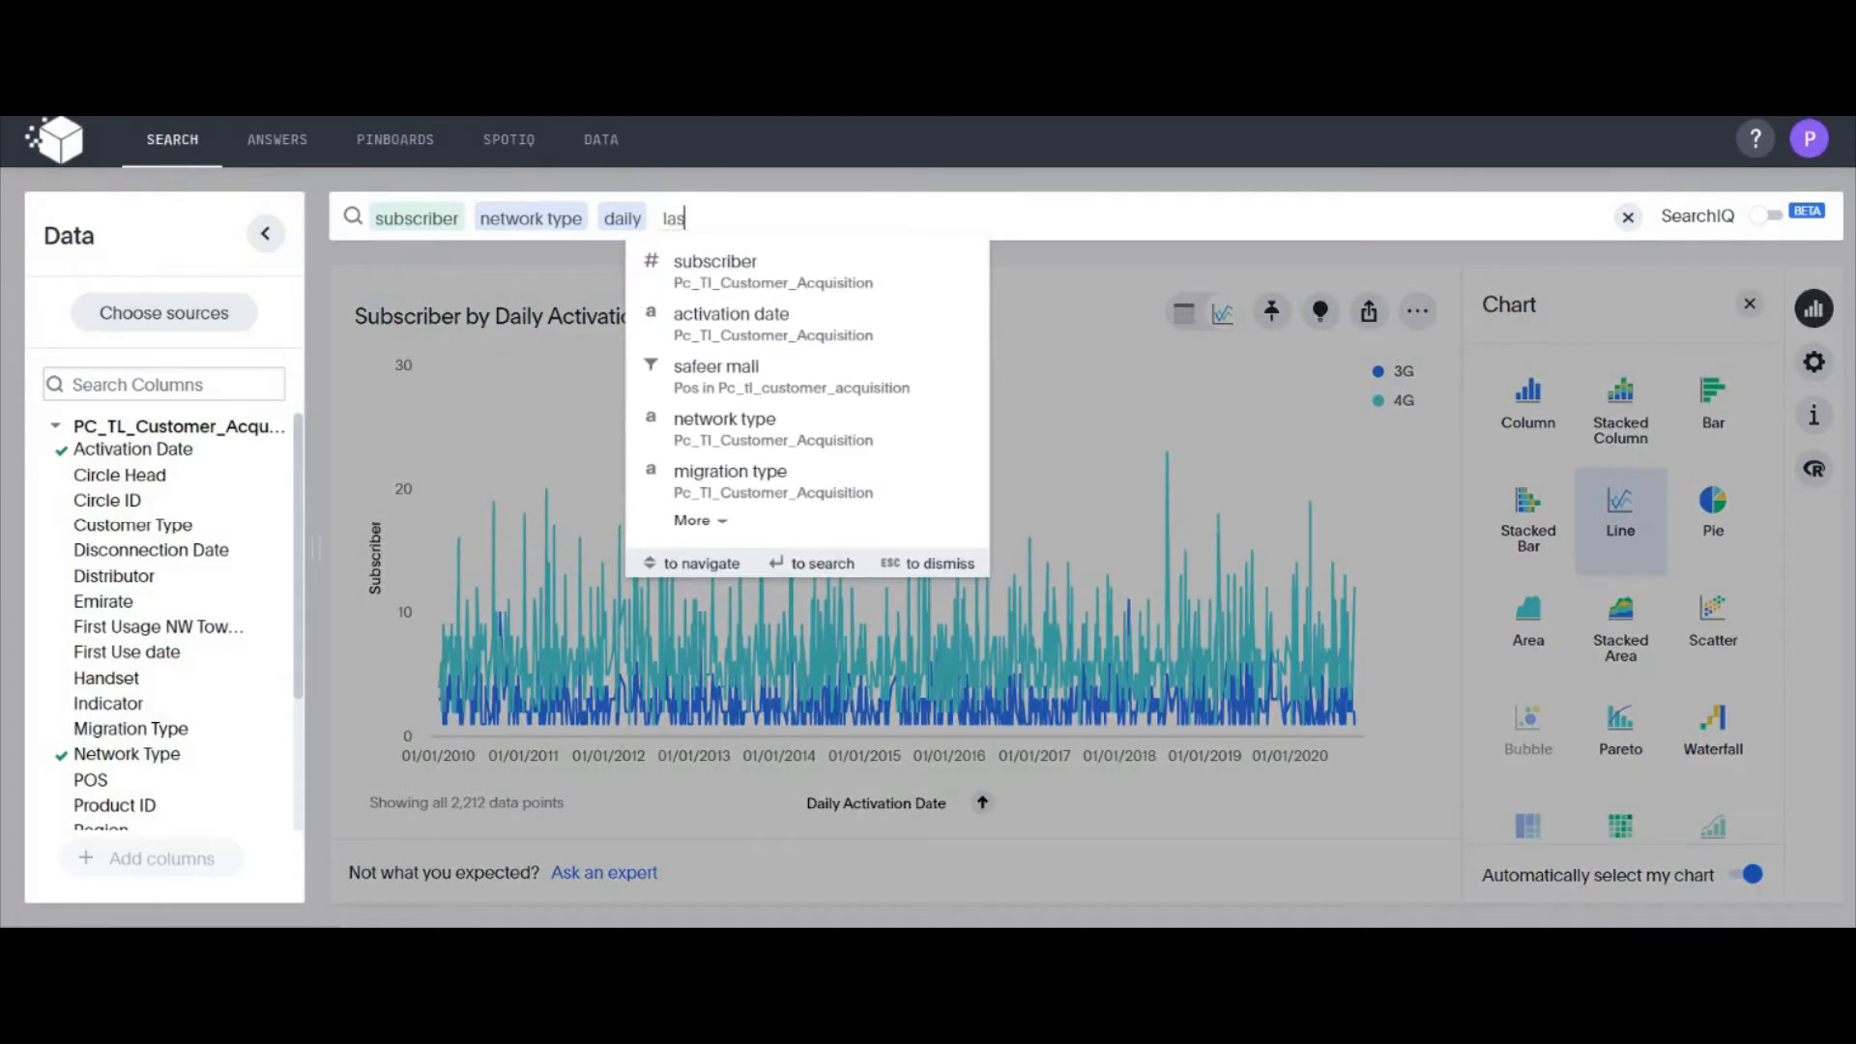
{"action": "type", "text": "t 3 ye"}
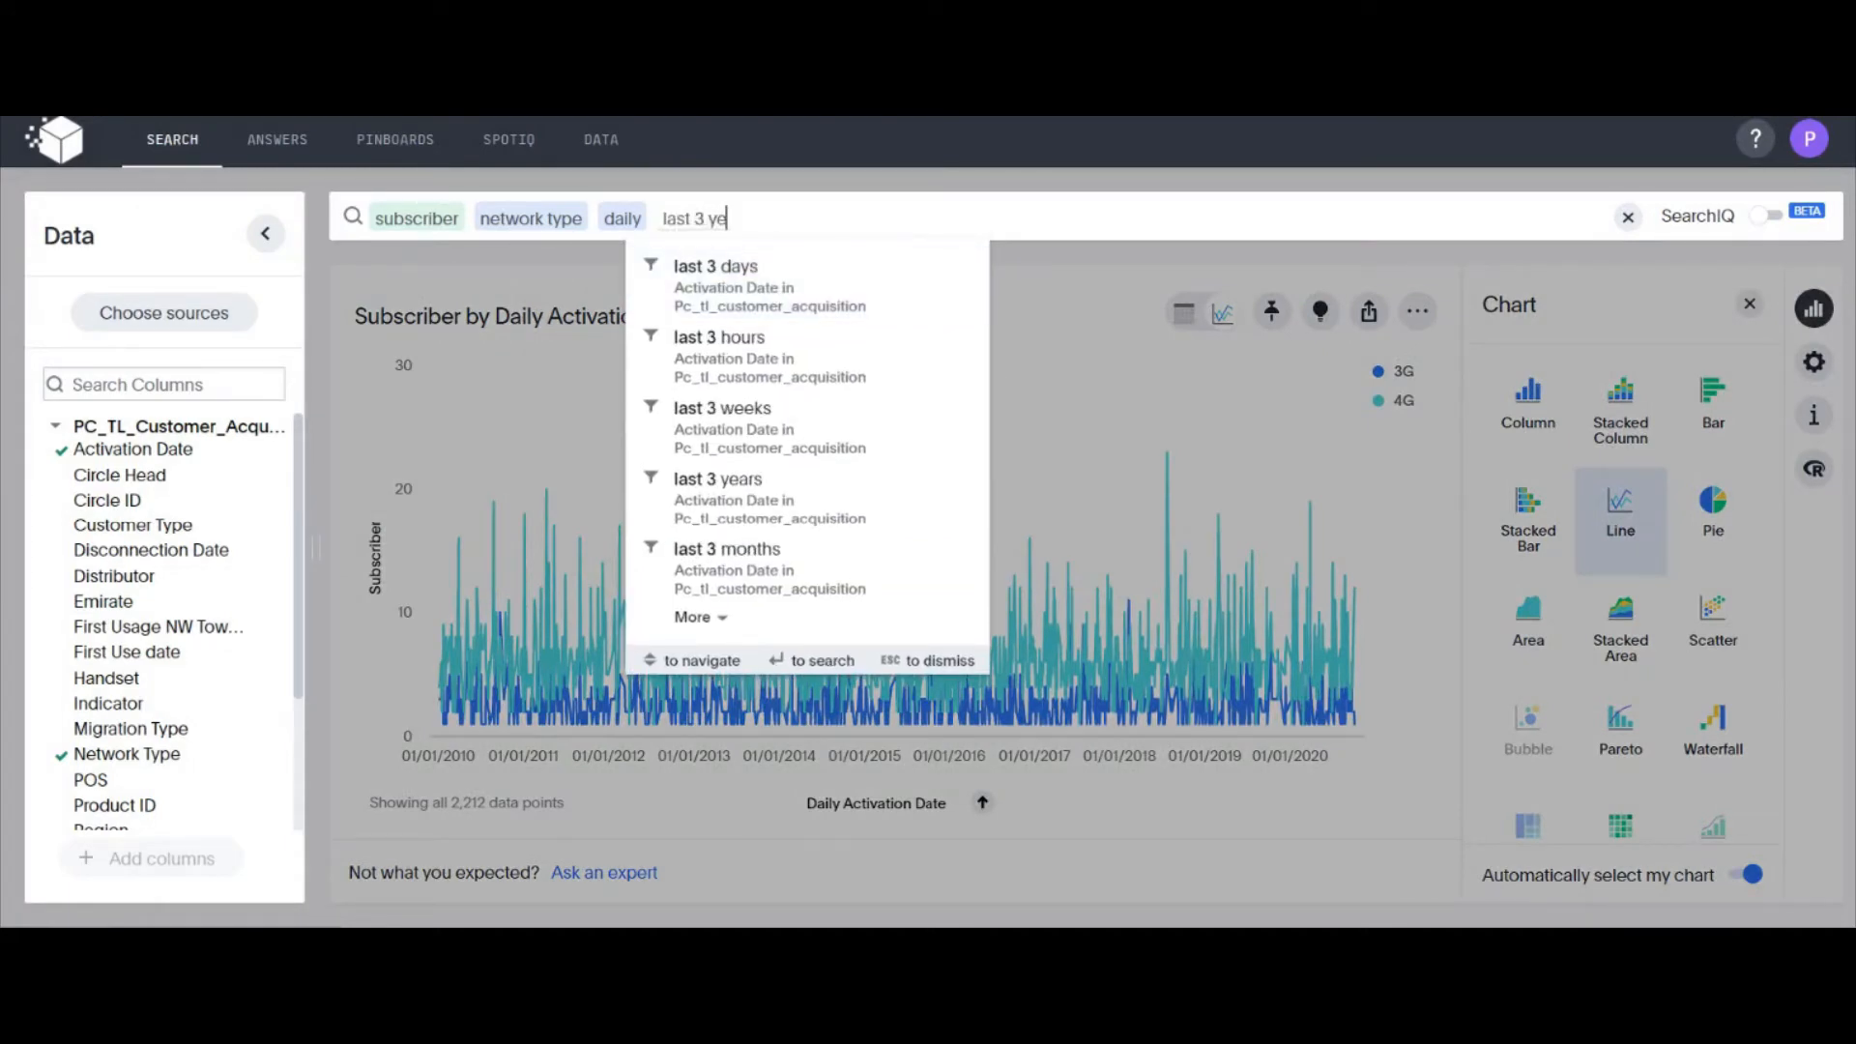
{"action": "type", "text": "ars"}
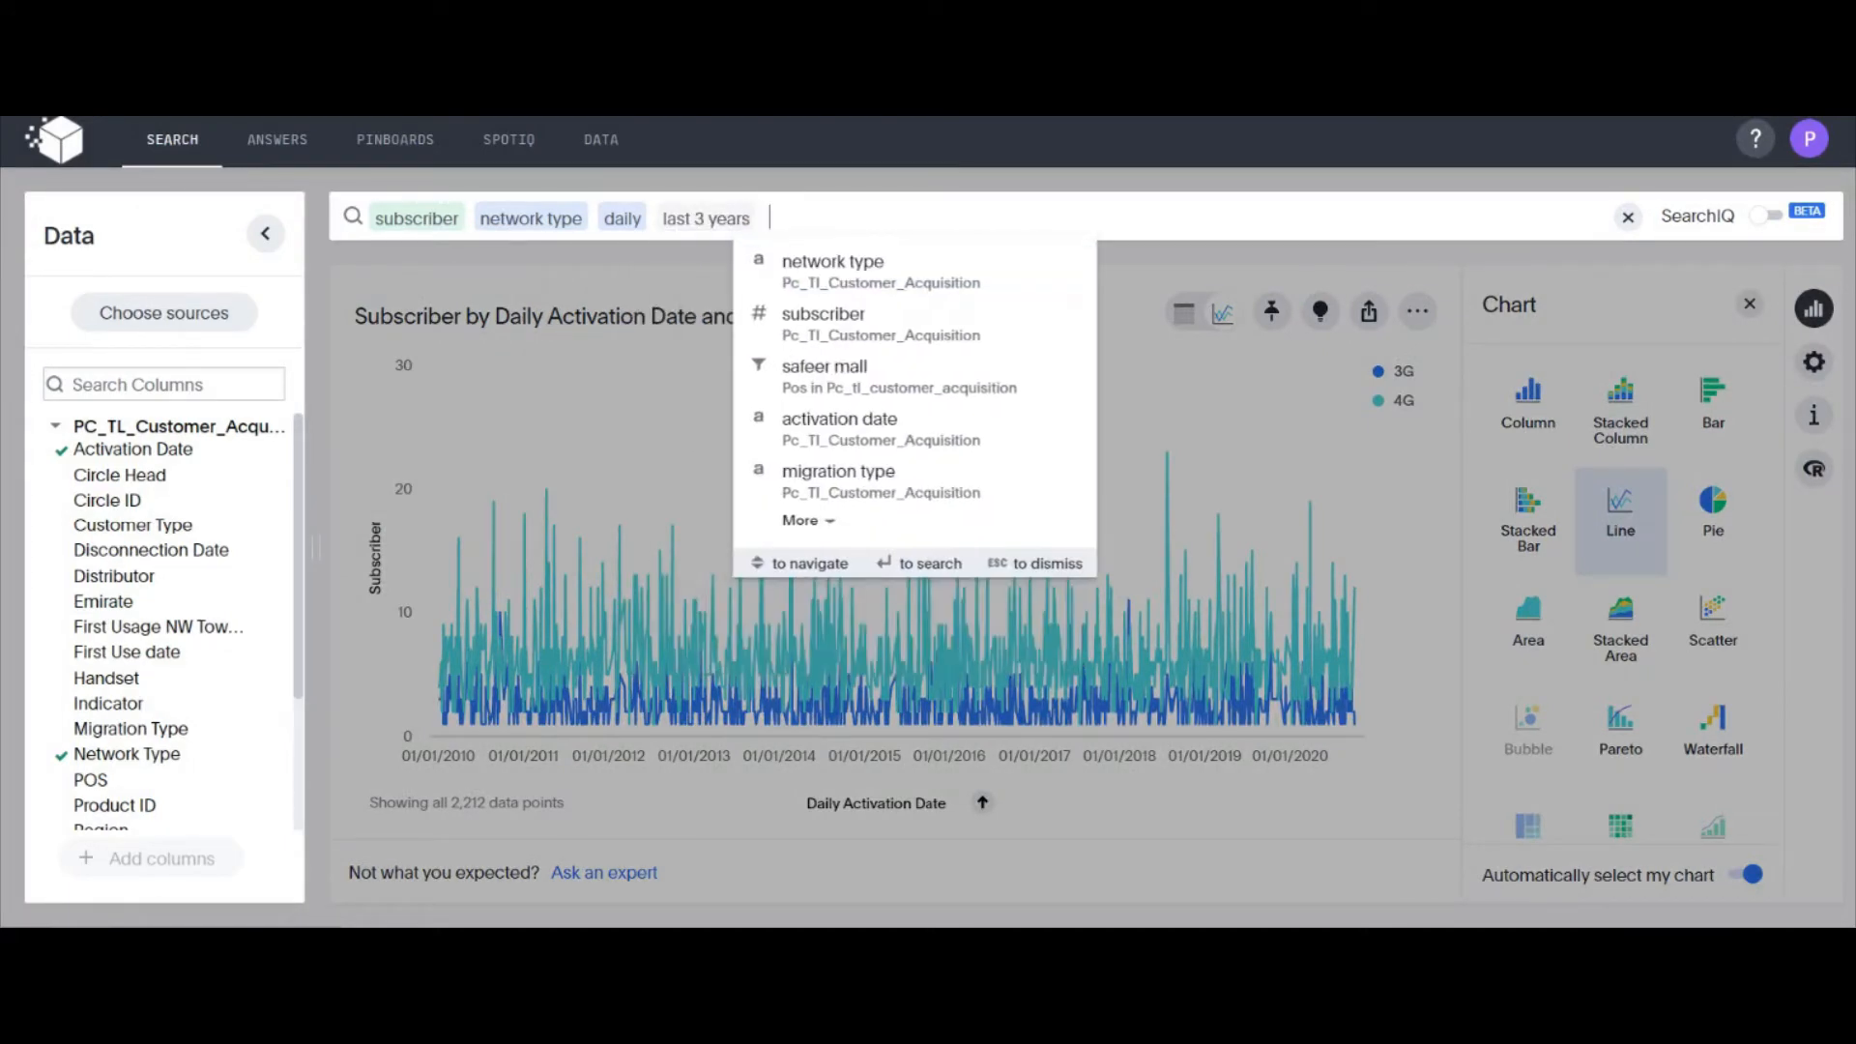
{"action": "key", "text": "Return"}
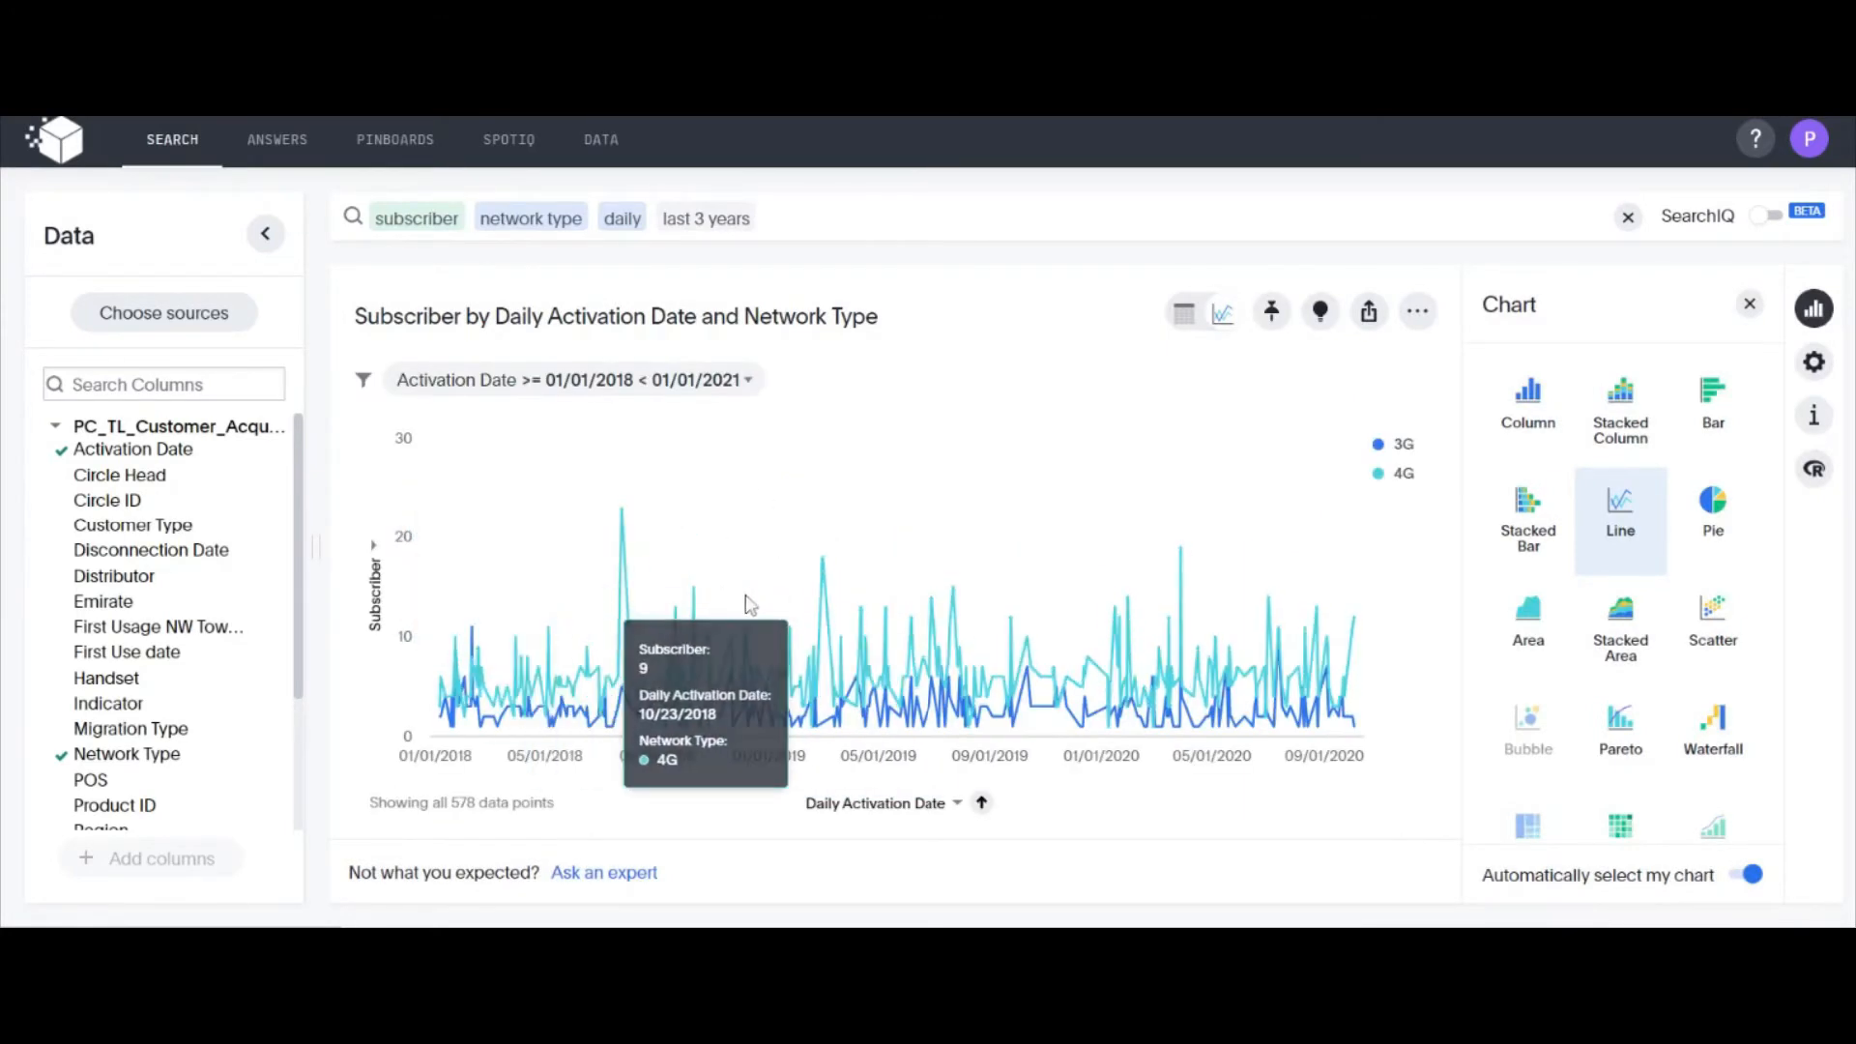
Pin the daily subscriber line chart to a new pinboard named Acq
{"action": "left_click", "coordinate": [1273, 313]}
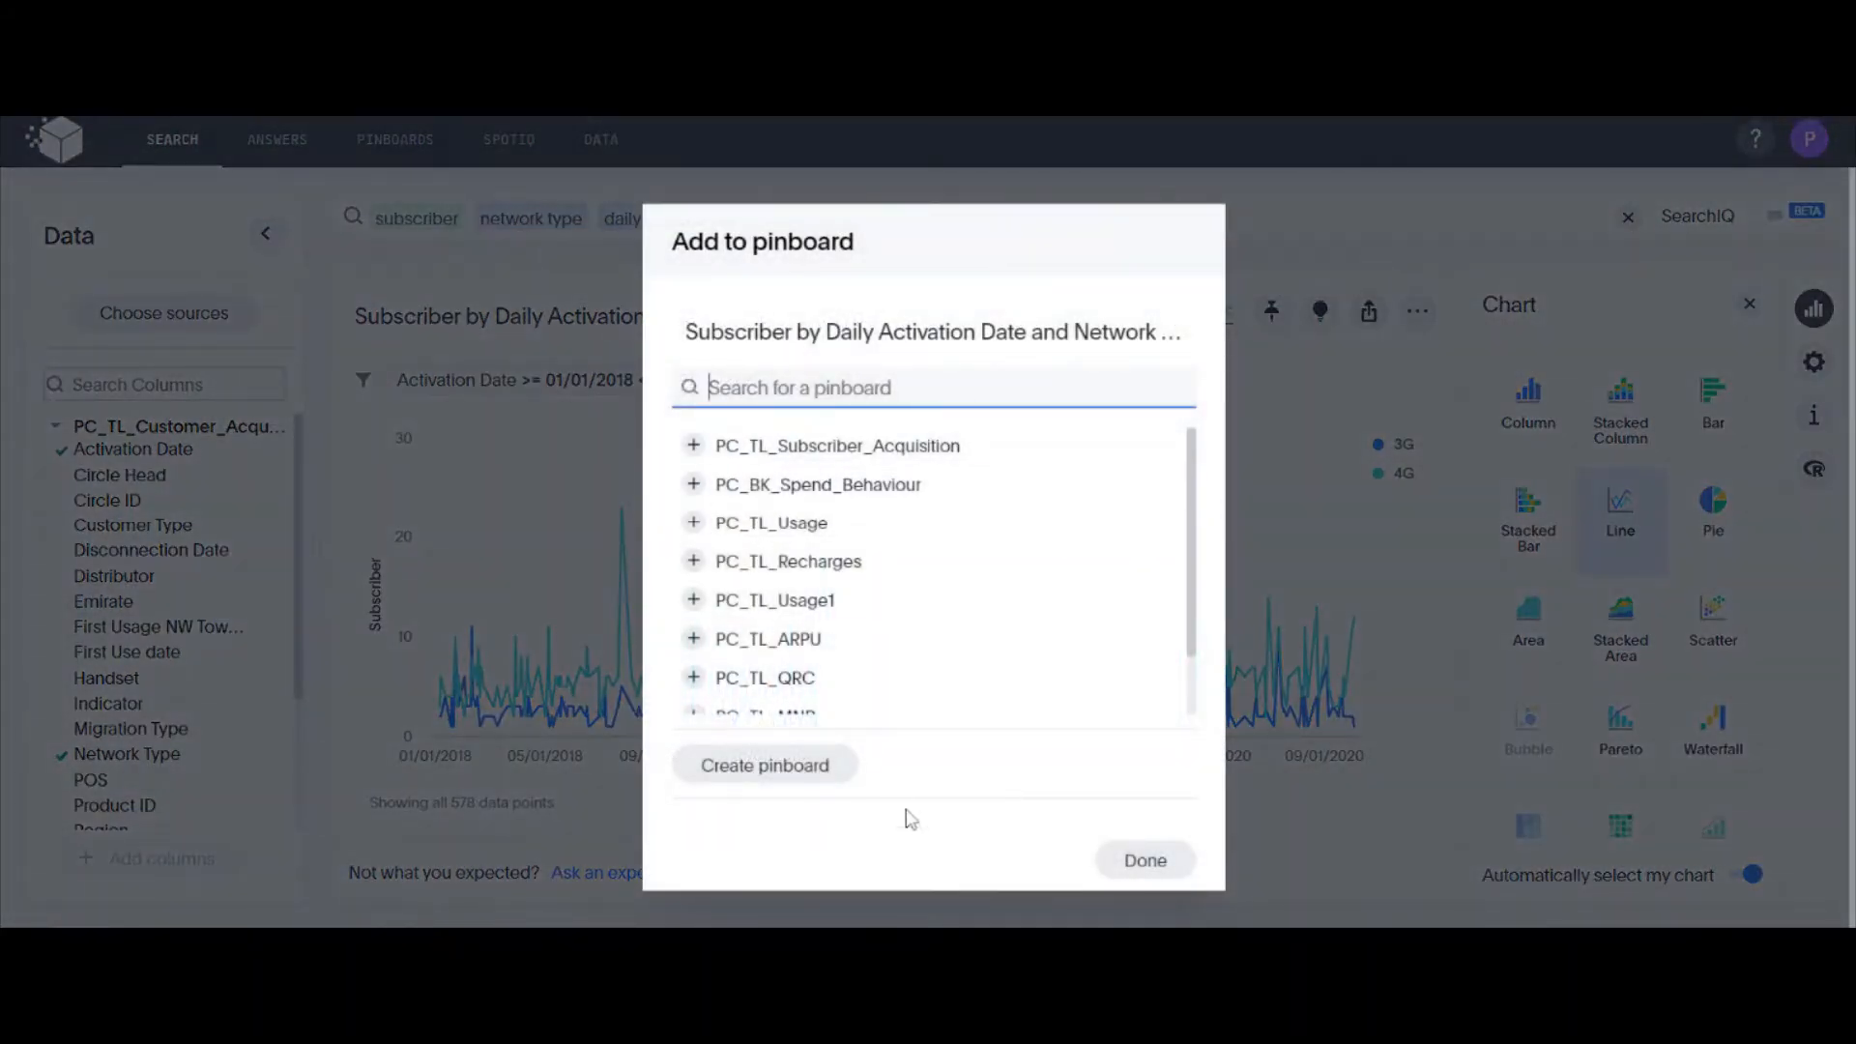
{"action": "left_click", "coordinate": [834, 773]}
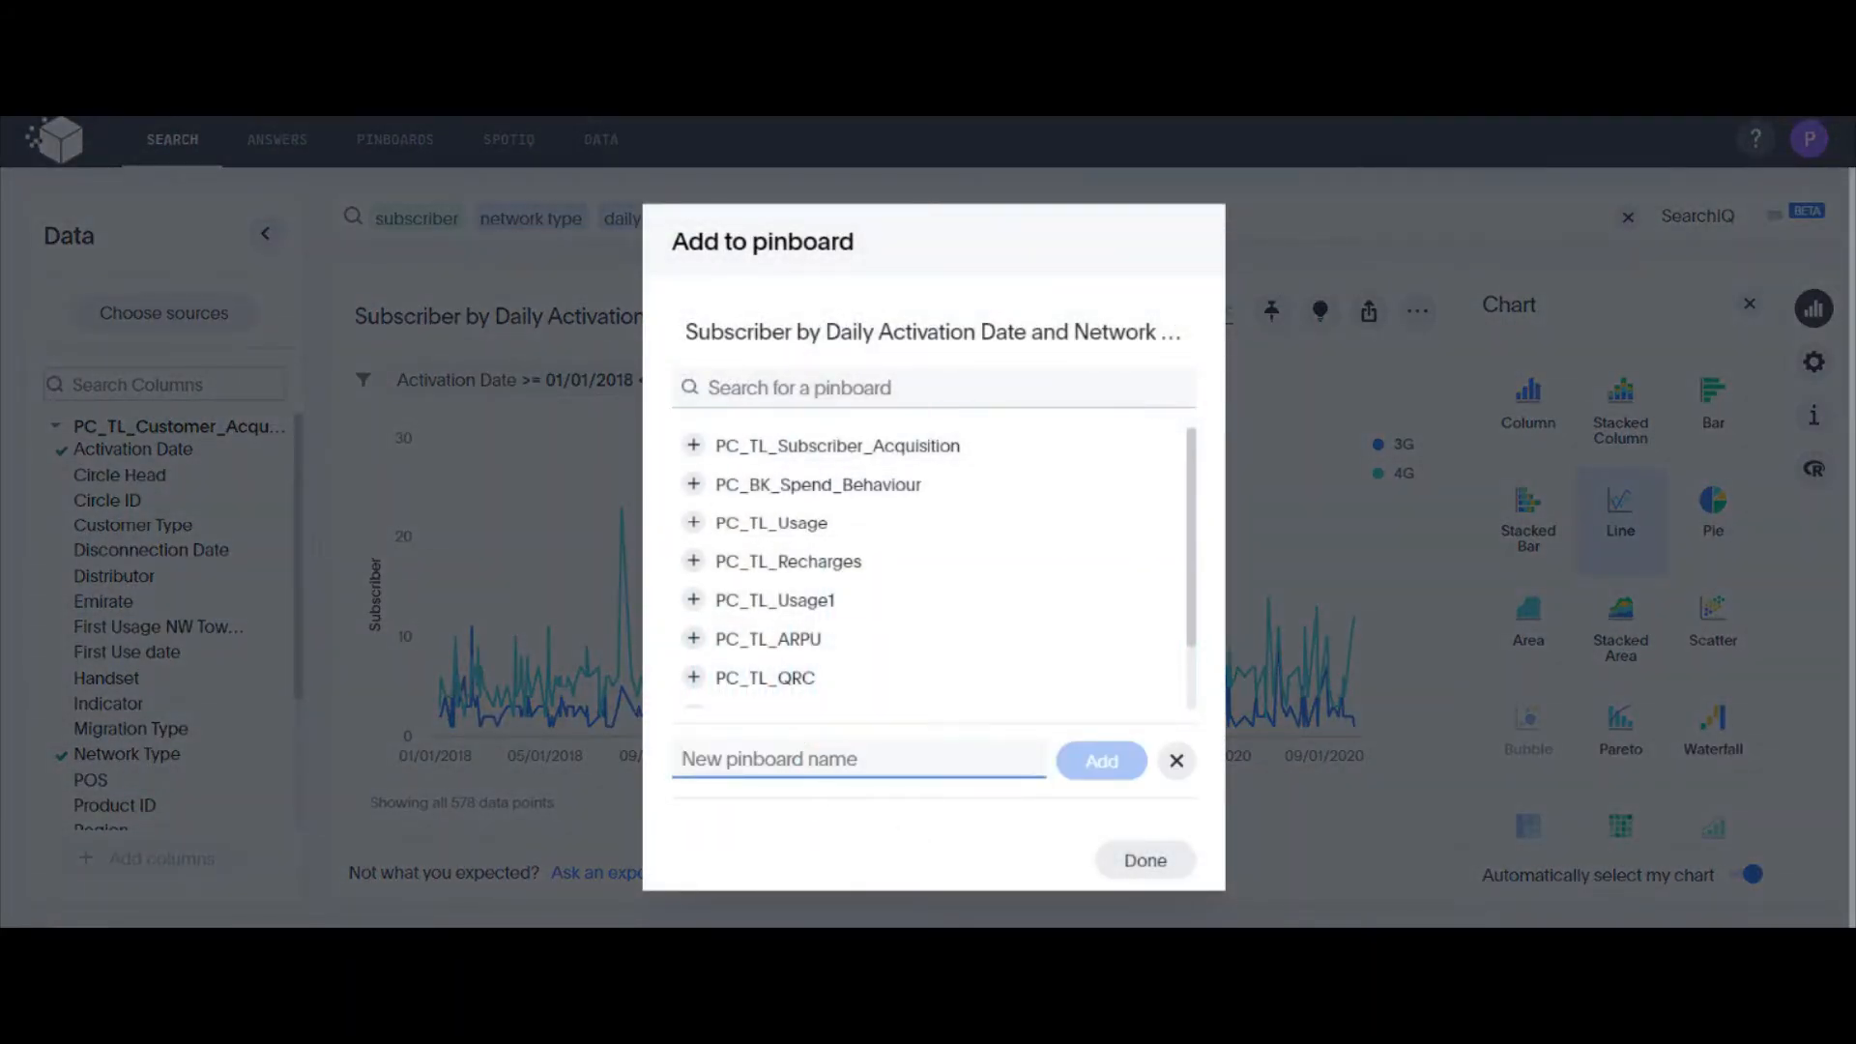
{"action": "type", "text": "Acq"}
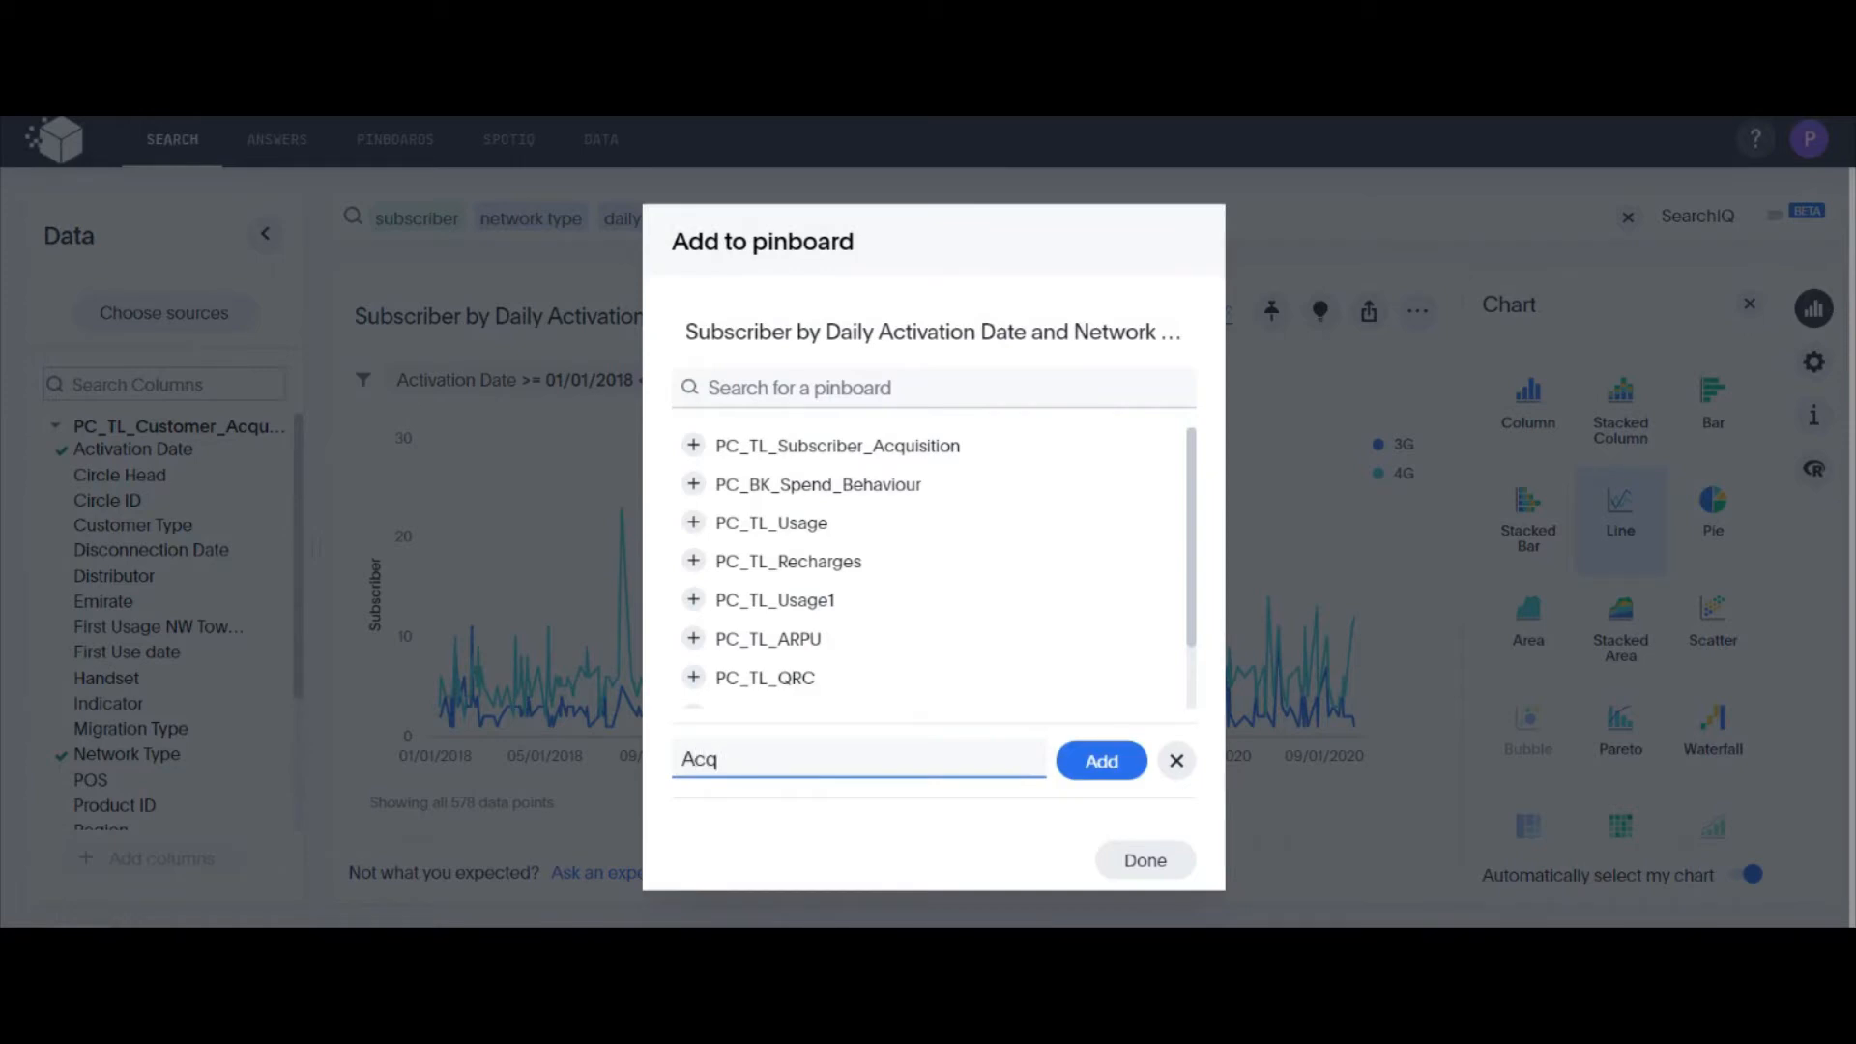
{"action": "left_click", "coordinate": [1101, 762]}
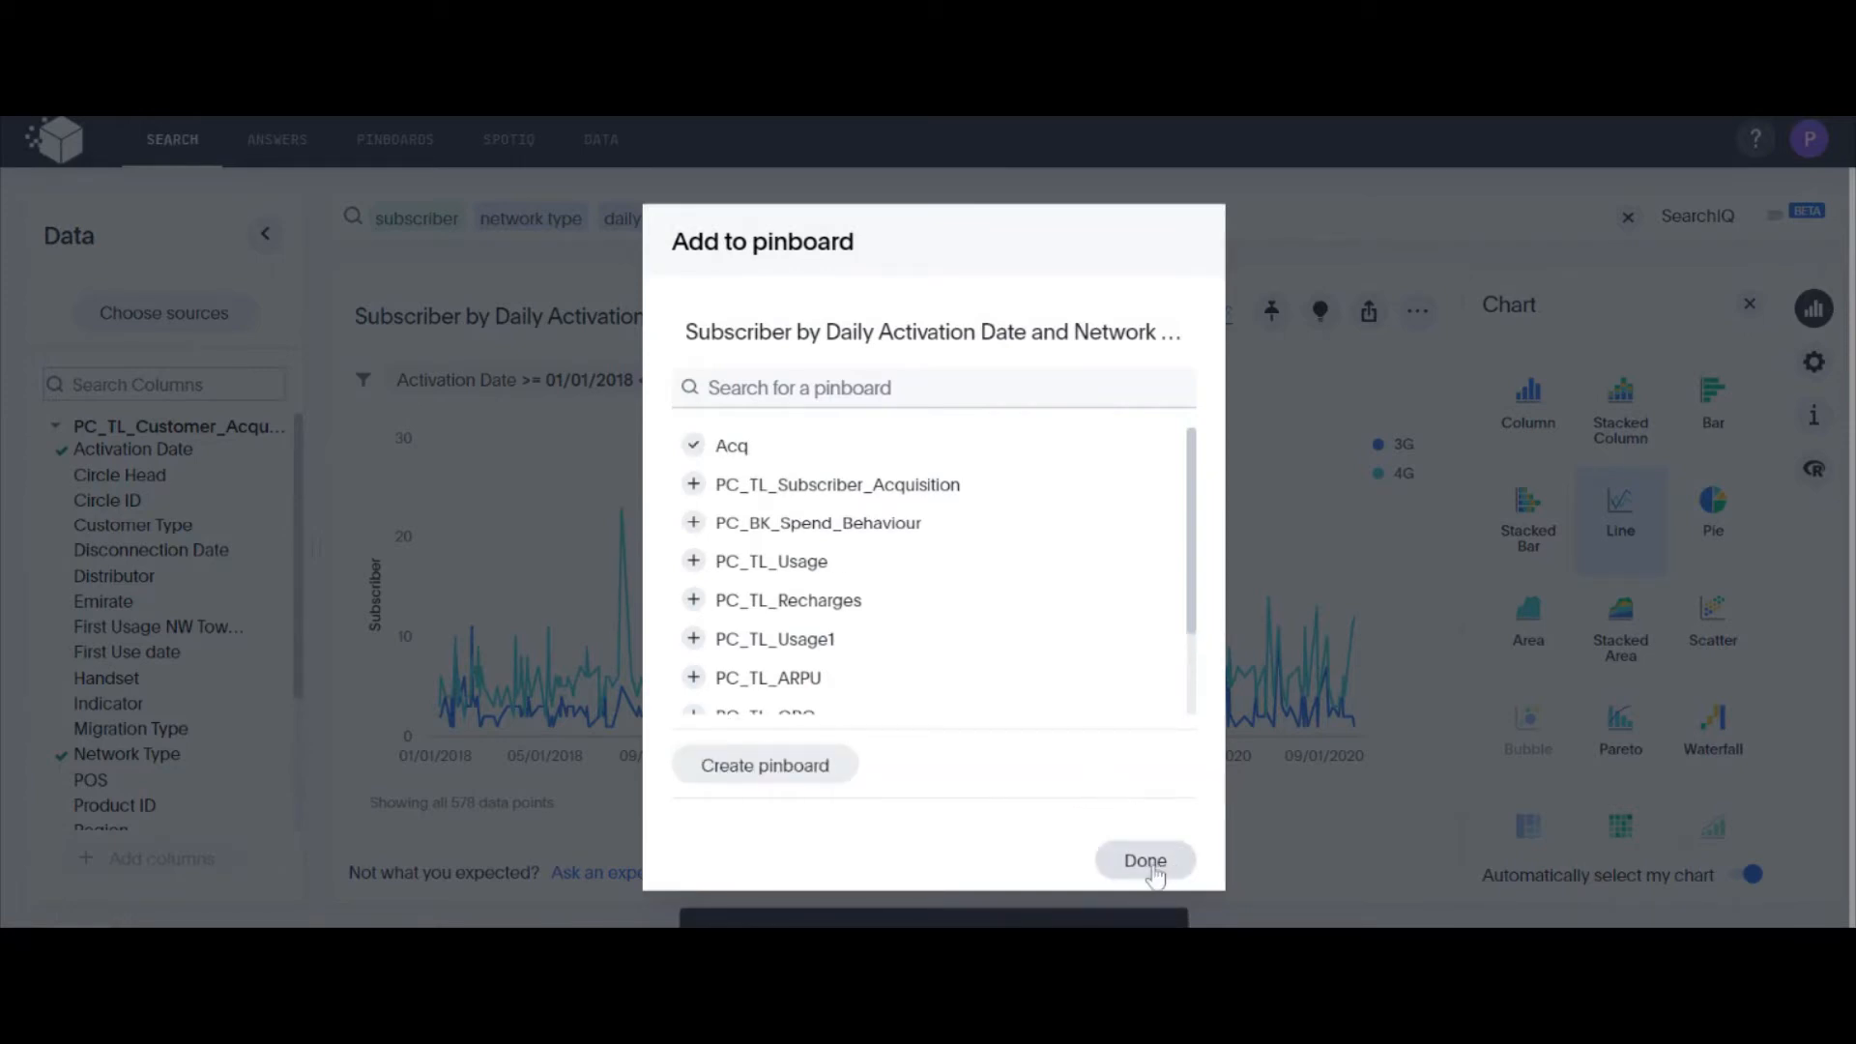
{"action": "left_click", "coordinate": [1154, 872]}
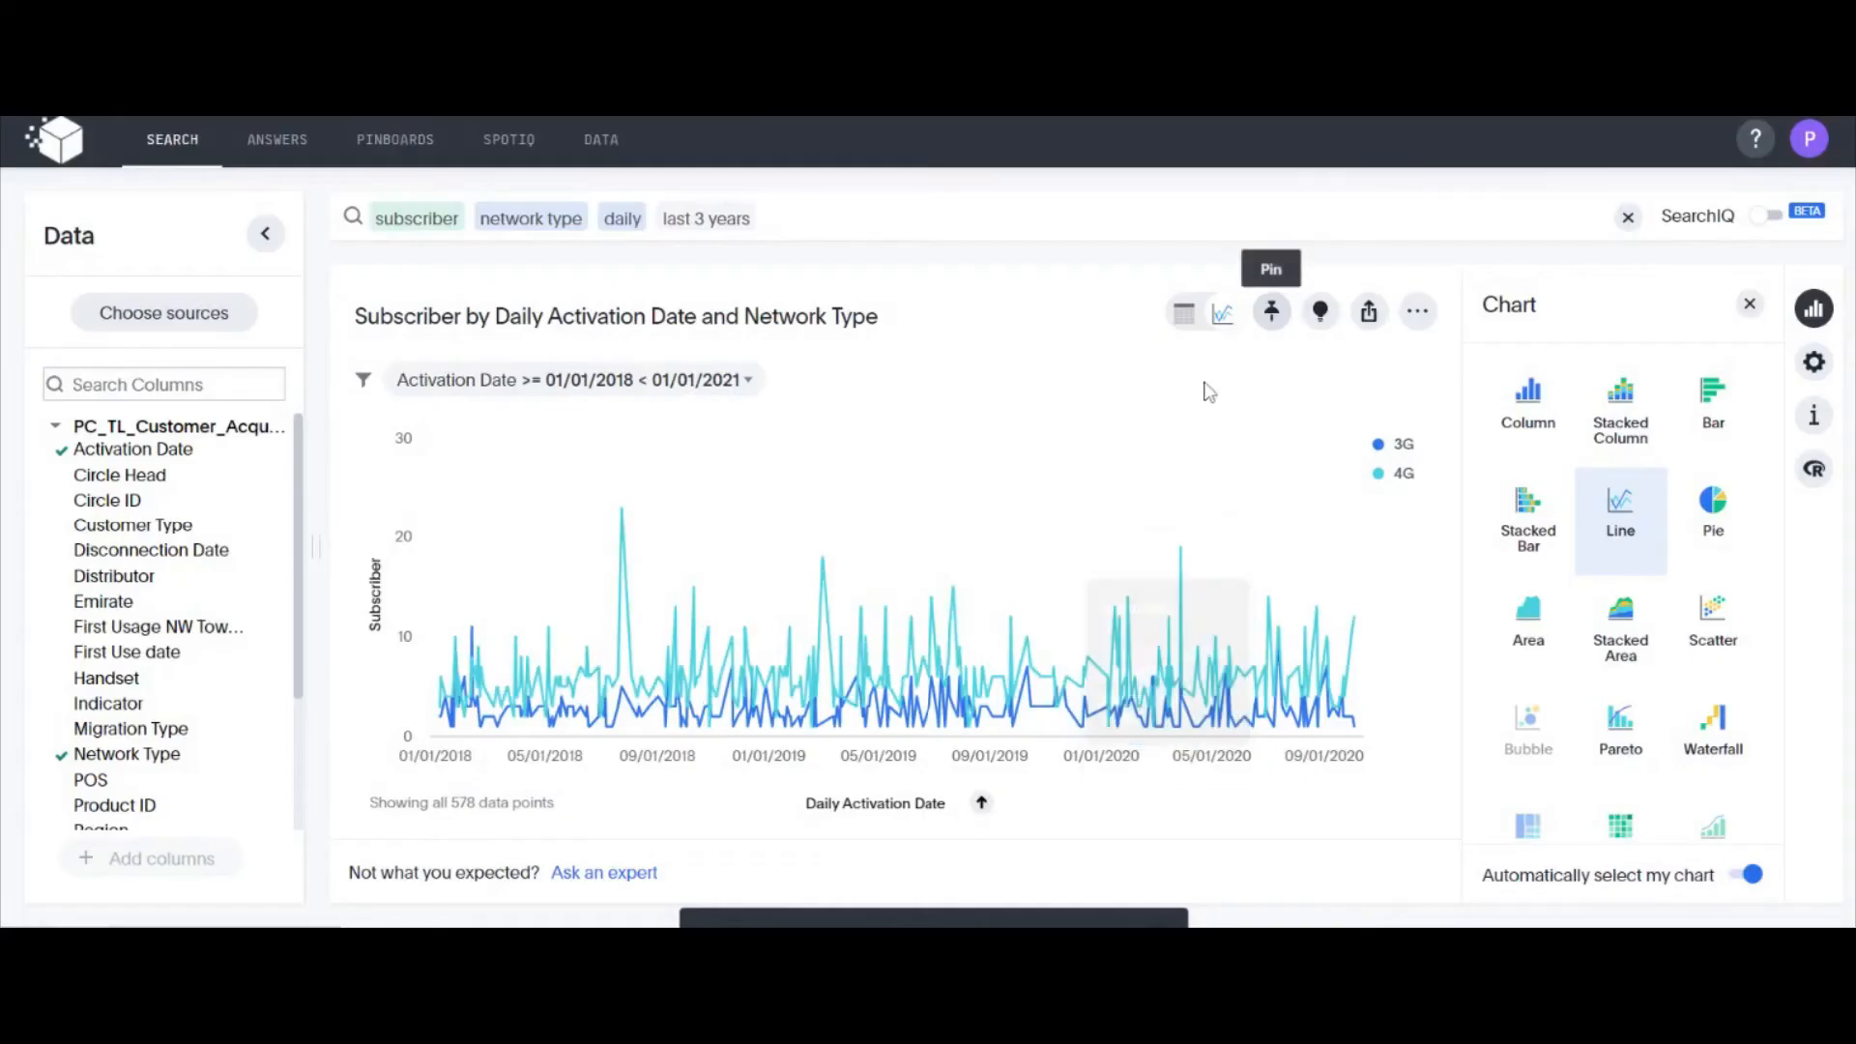
Save the daily subscriber chart as an answer, keeping the suggested name and an empty description
{"action": "left_click", "coordinate": [1417, 311]}
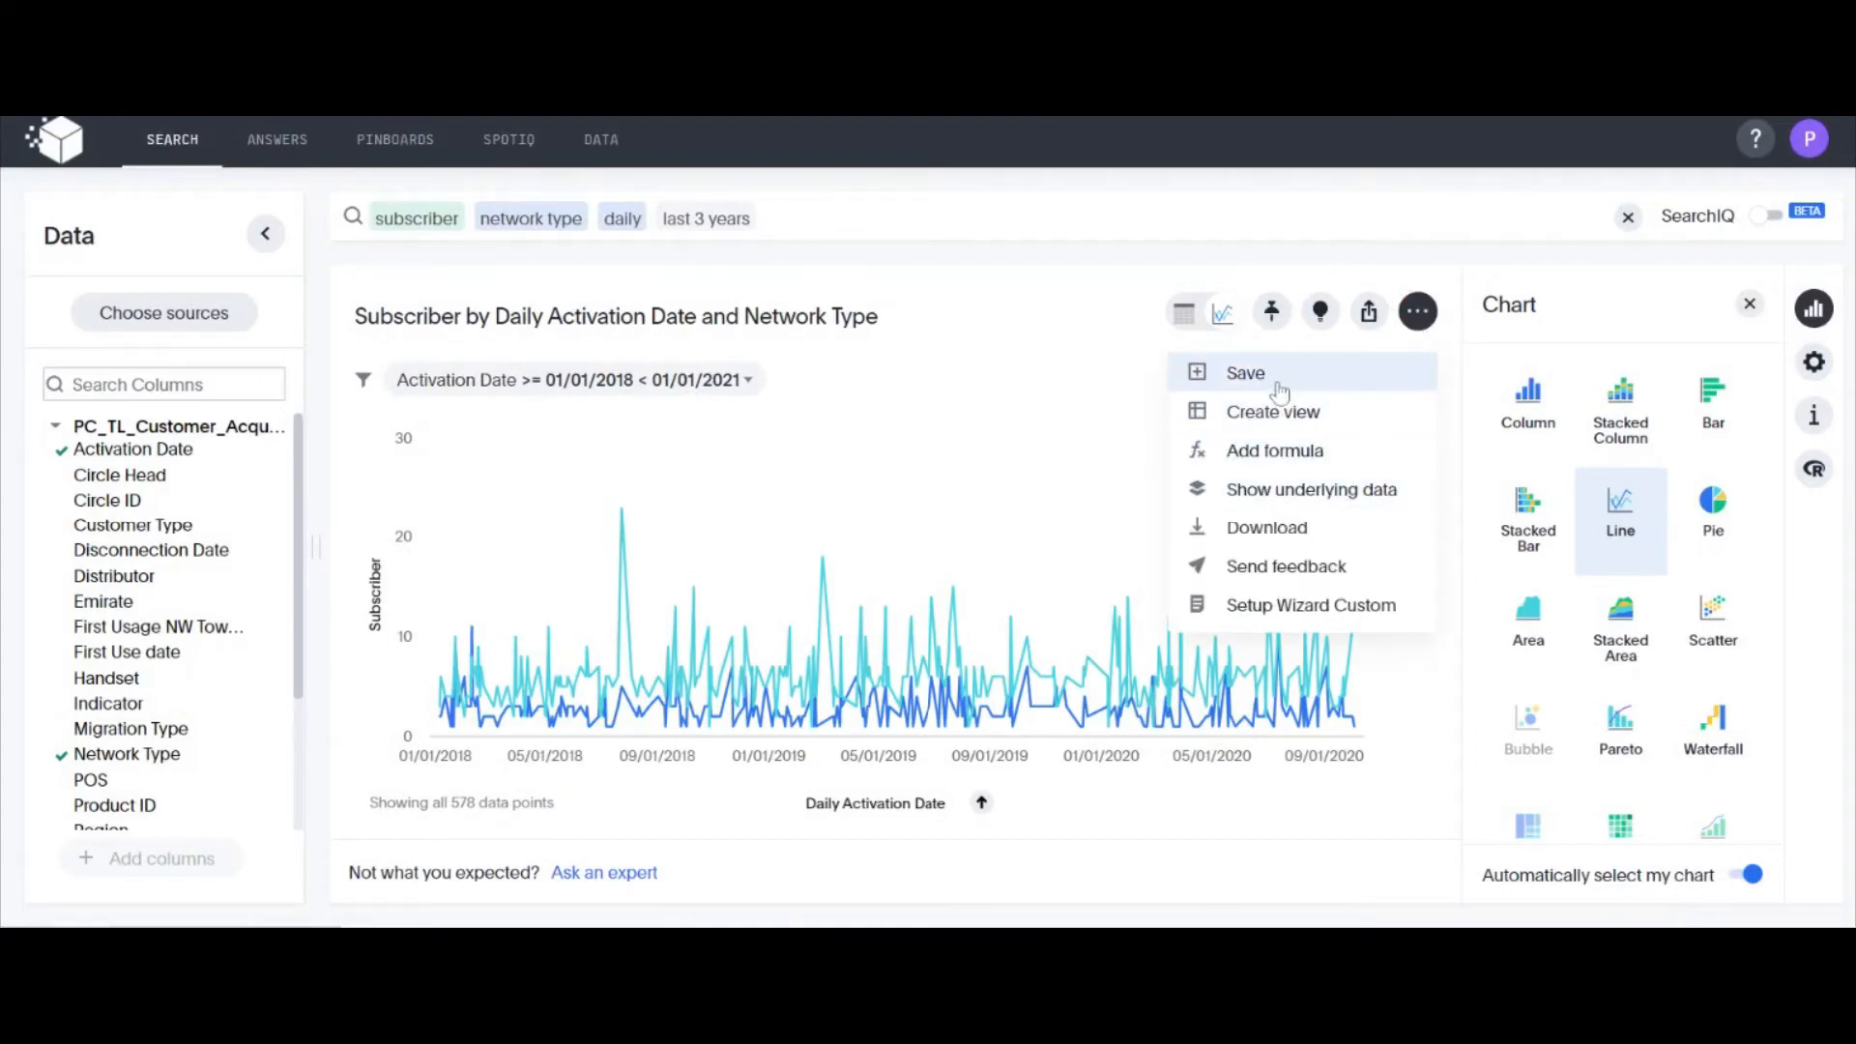
{"action": "left_click", "coordinate": [1246, 375]}
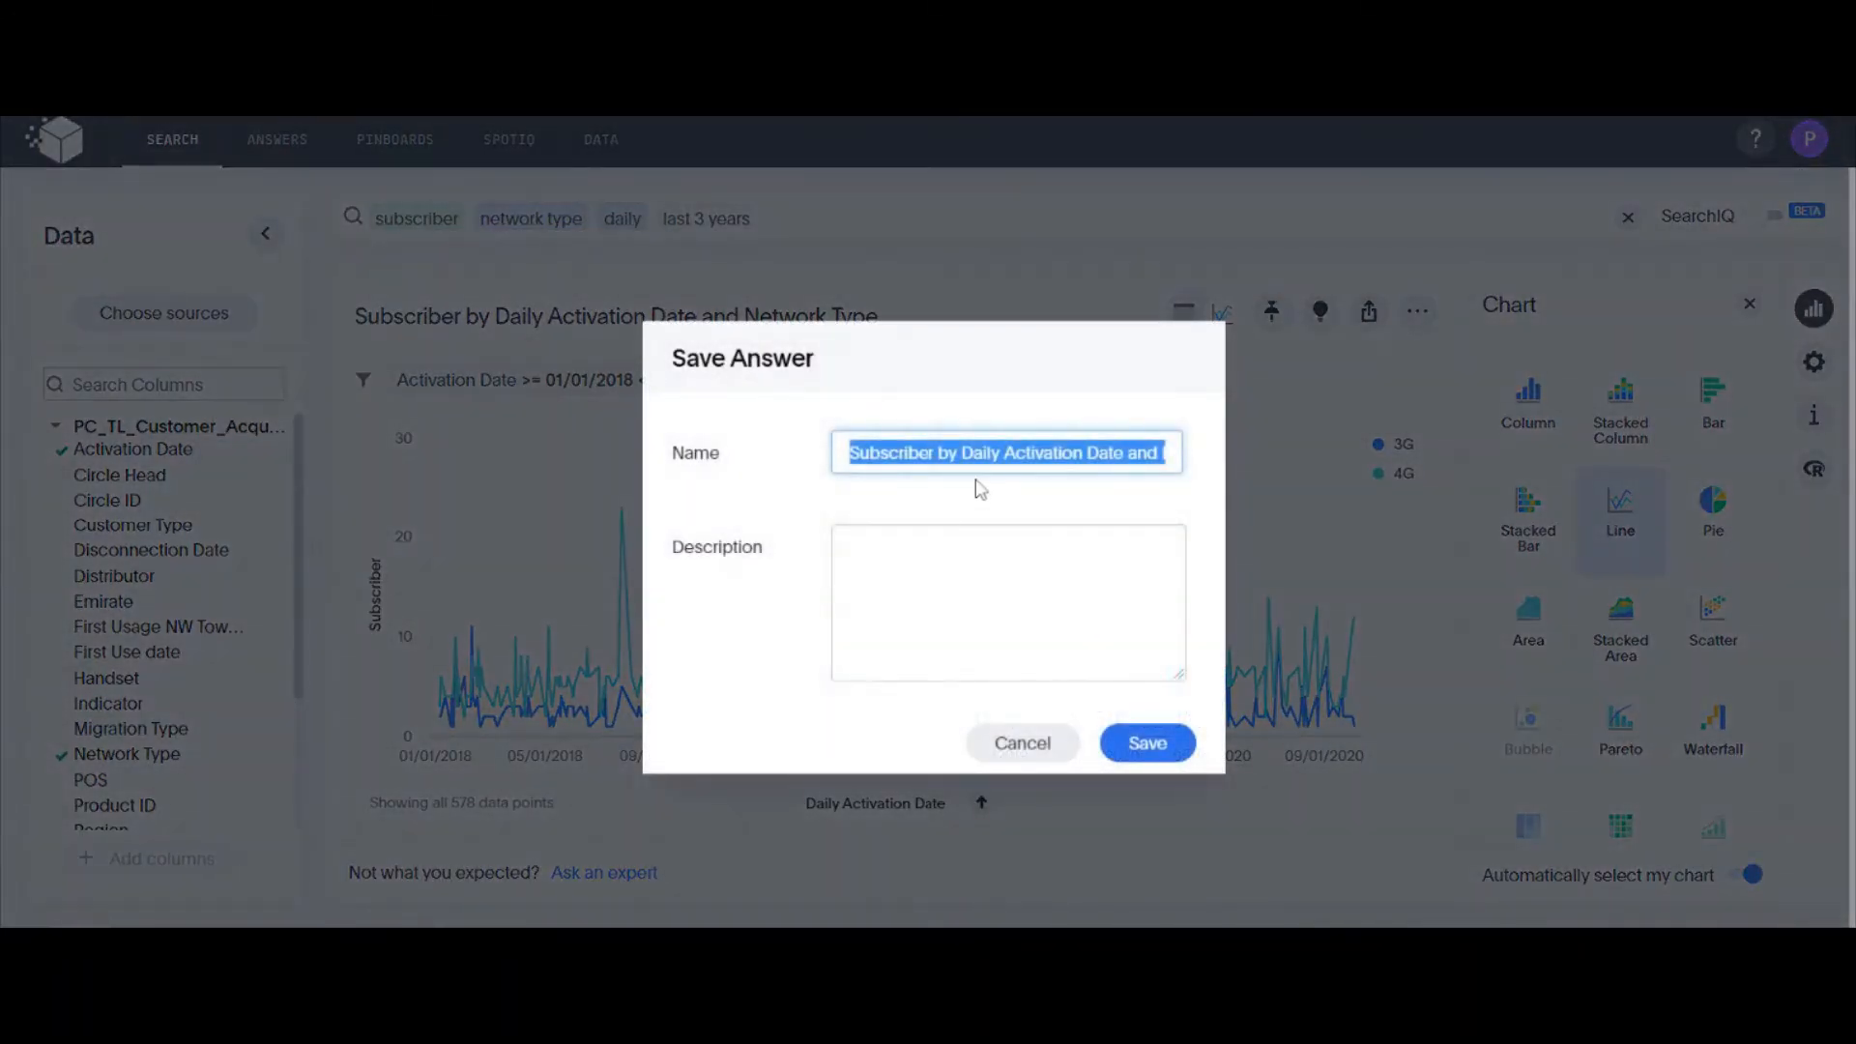
{"action": "left_click", "coordinate": [1145, 744]}
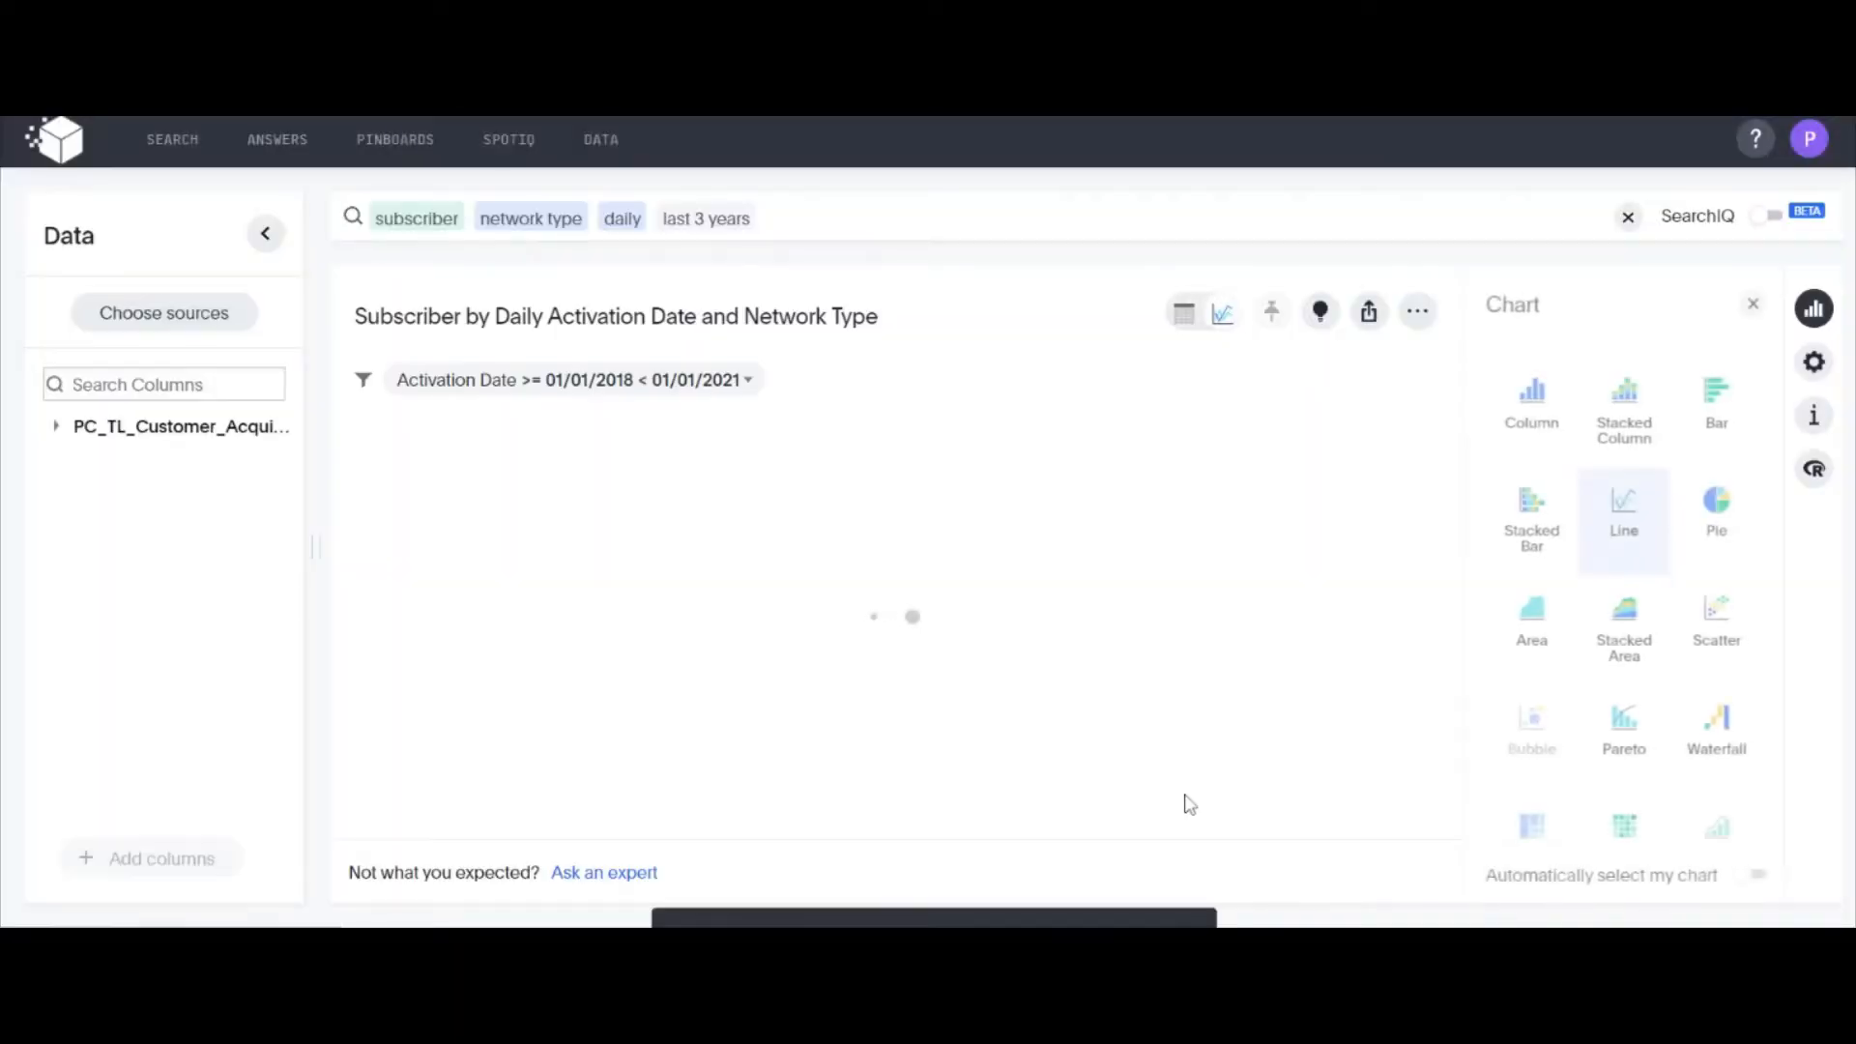
Clear the search and build a new one for subscriber by migration type and emirate
{"action": "left_click", "coordinate": [1628, 216]}
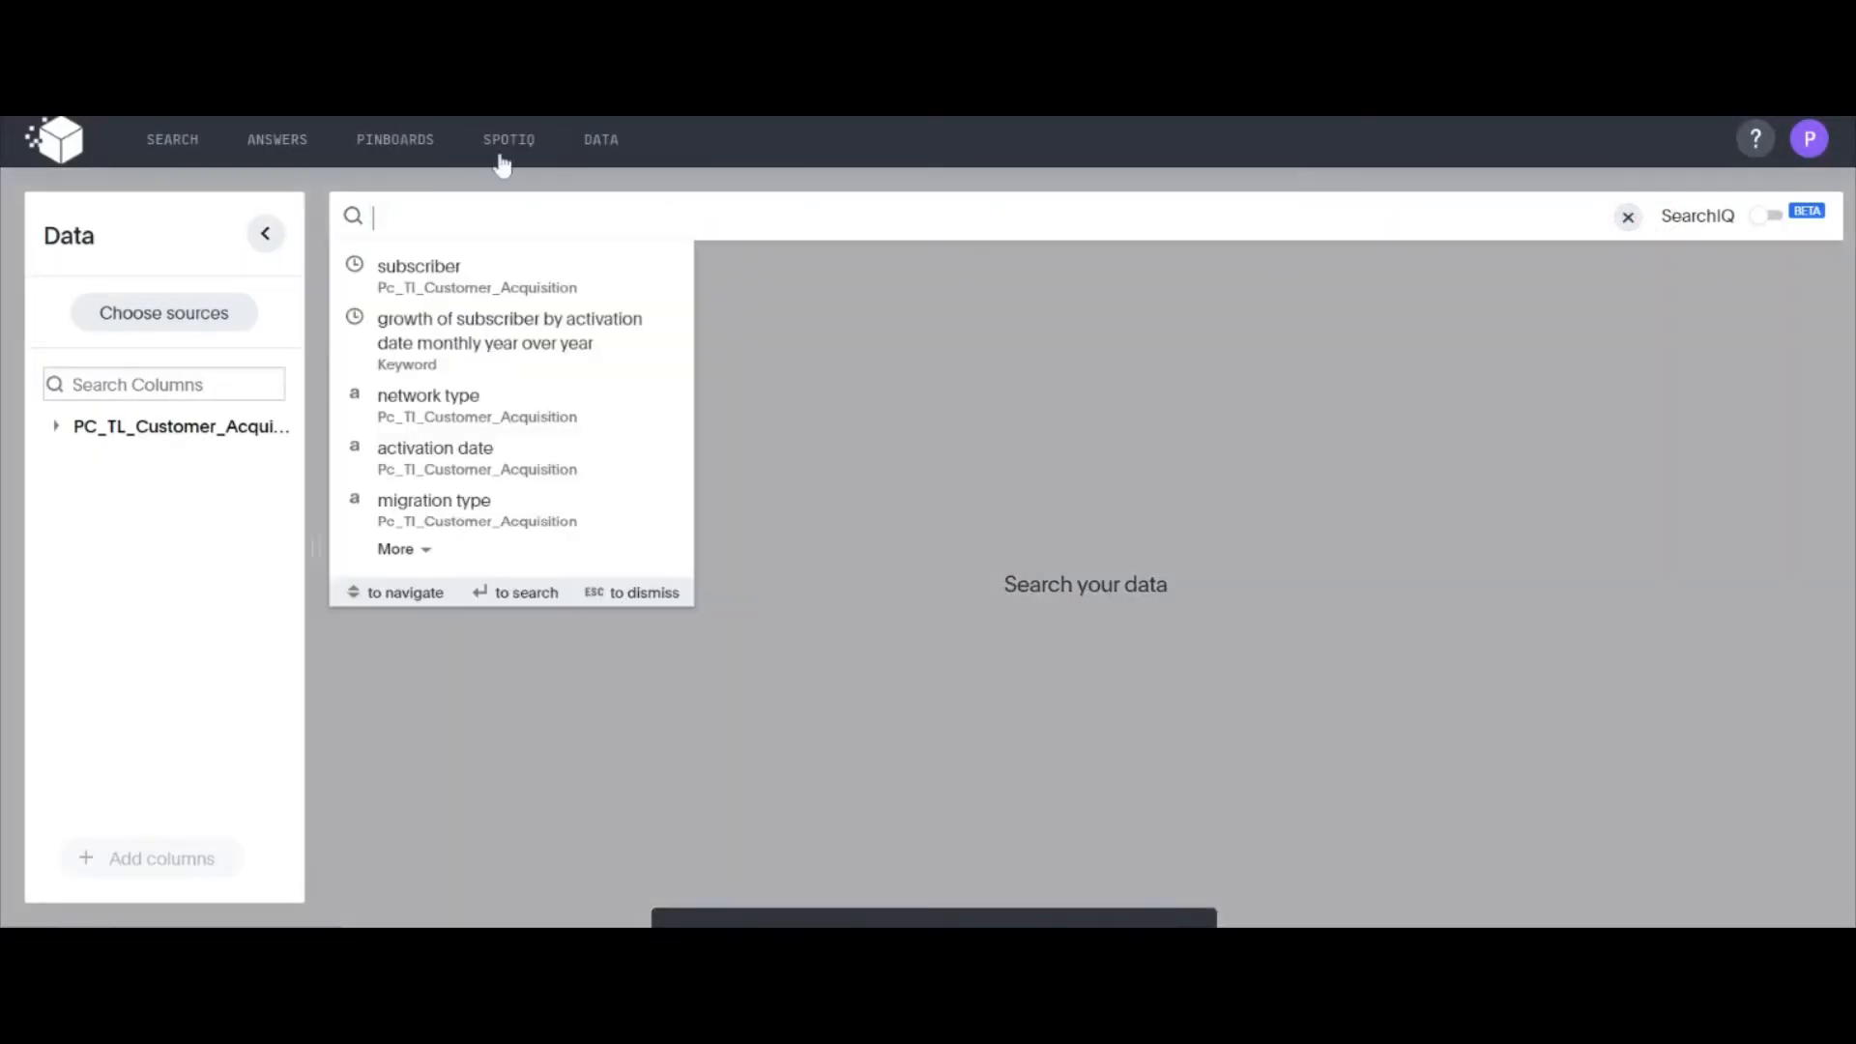
{"action": "left_click", "coordinate": [416, 267]}
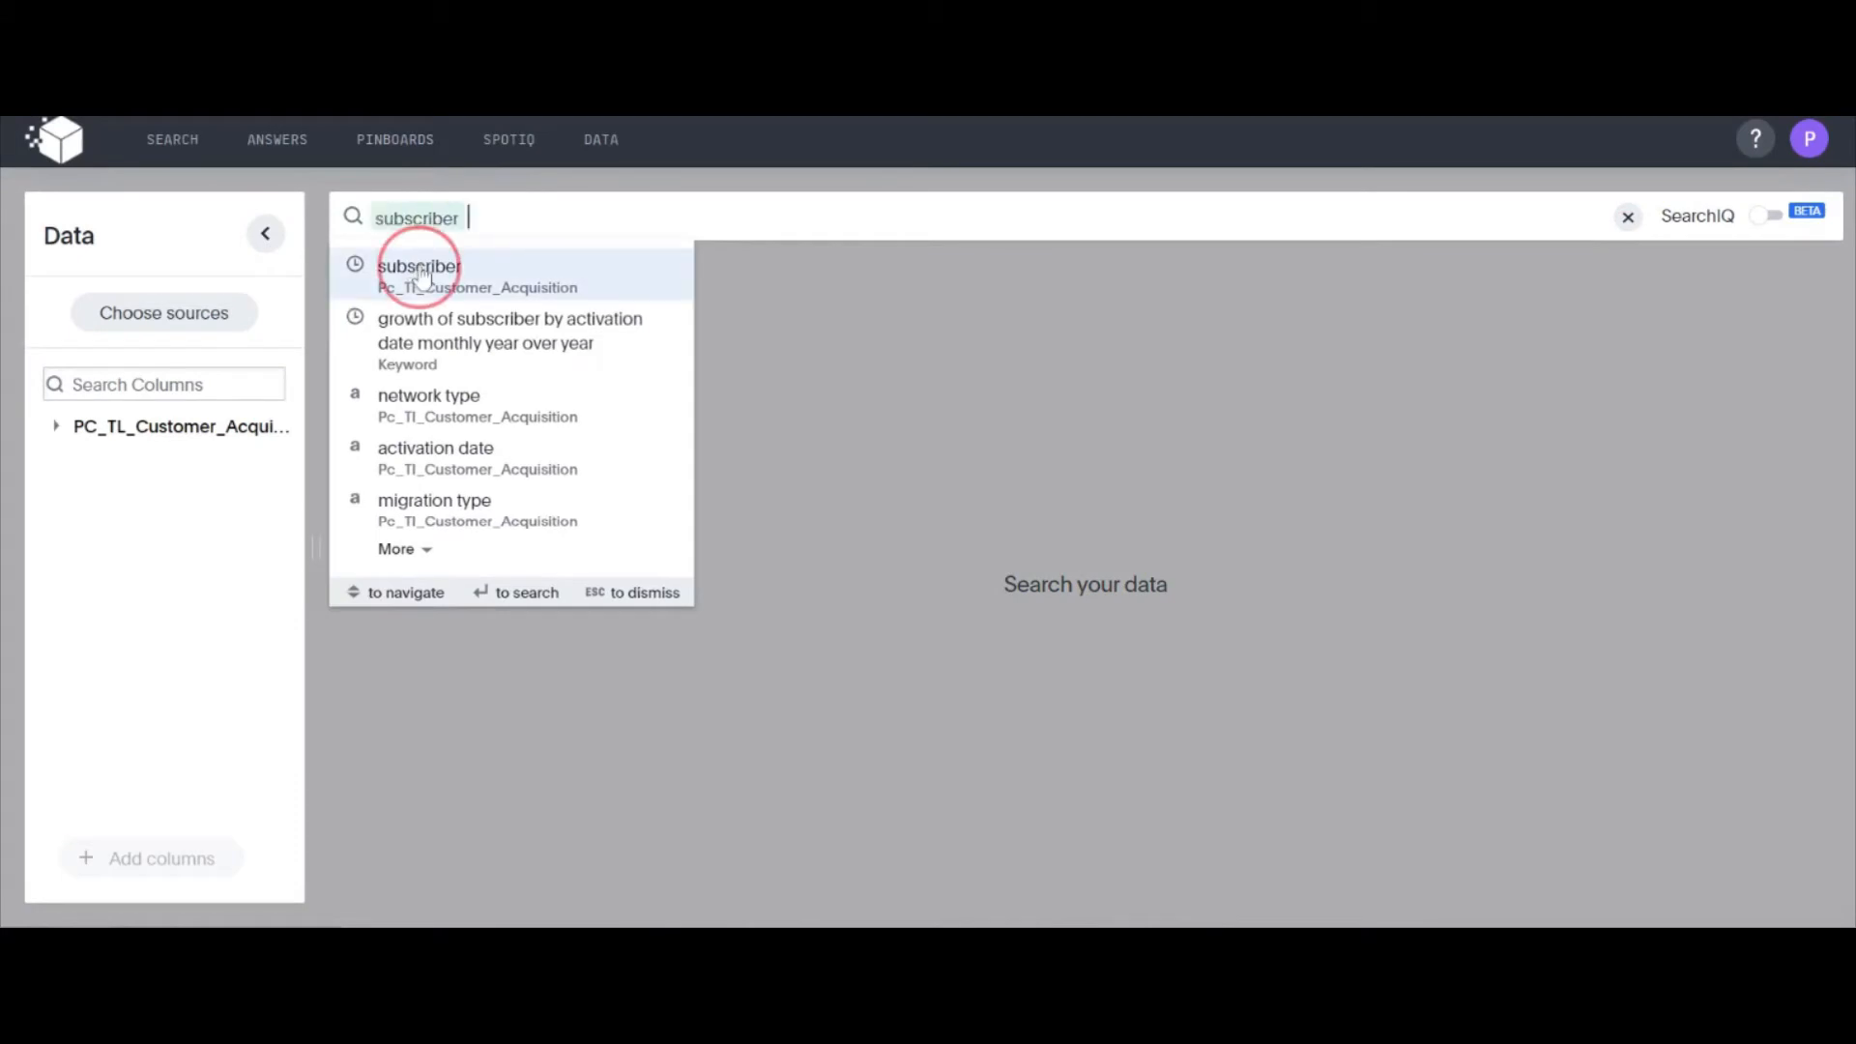
{"action": "type", "text": "mi"}
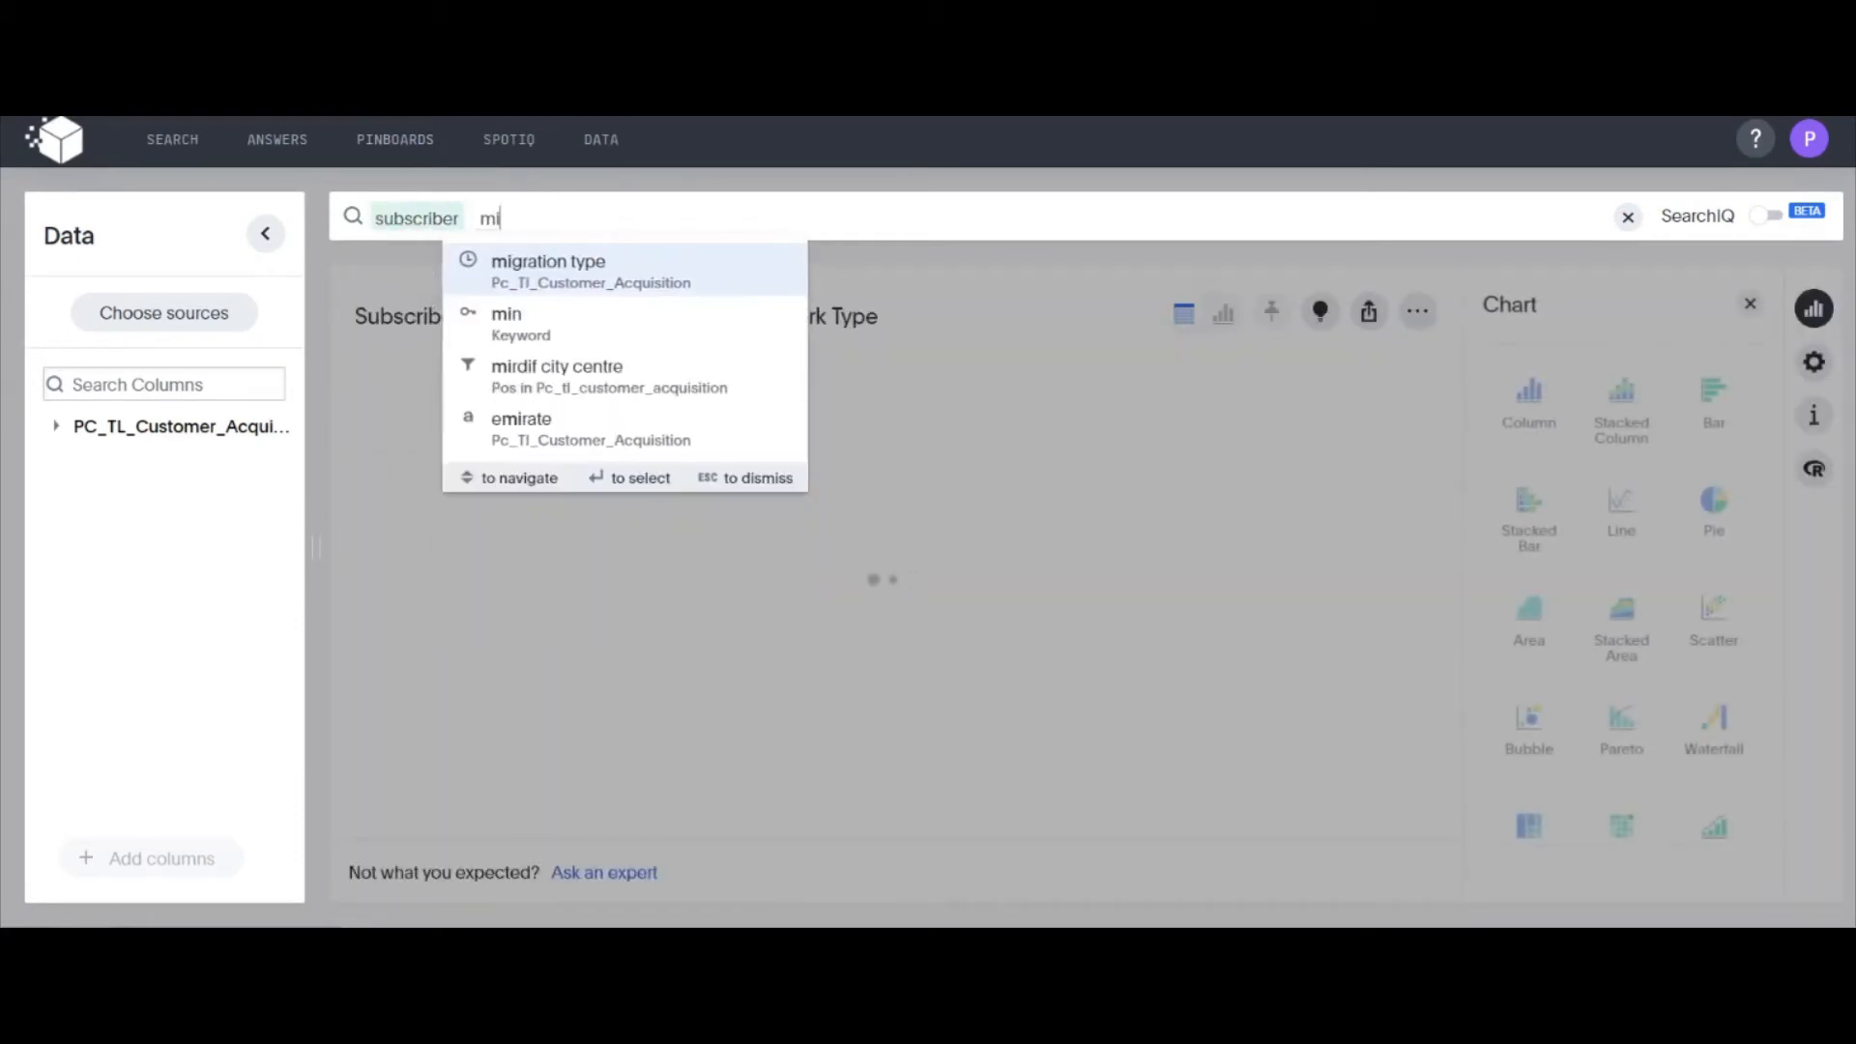
{"action": "key", "text": "Return"}
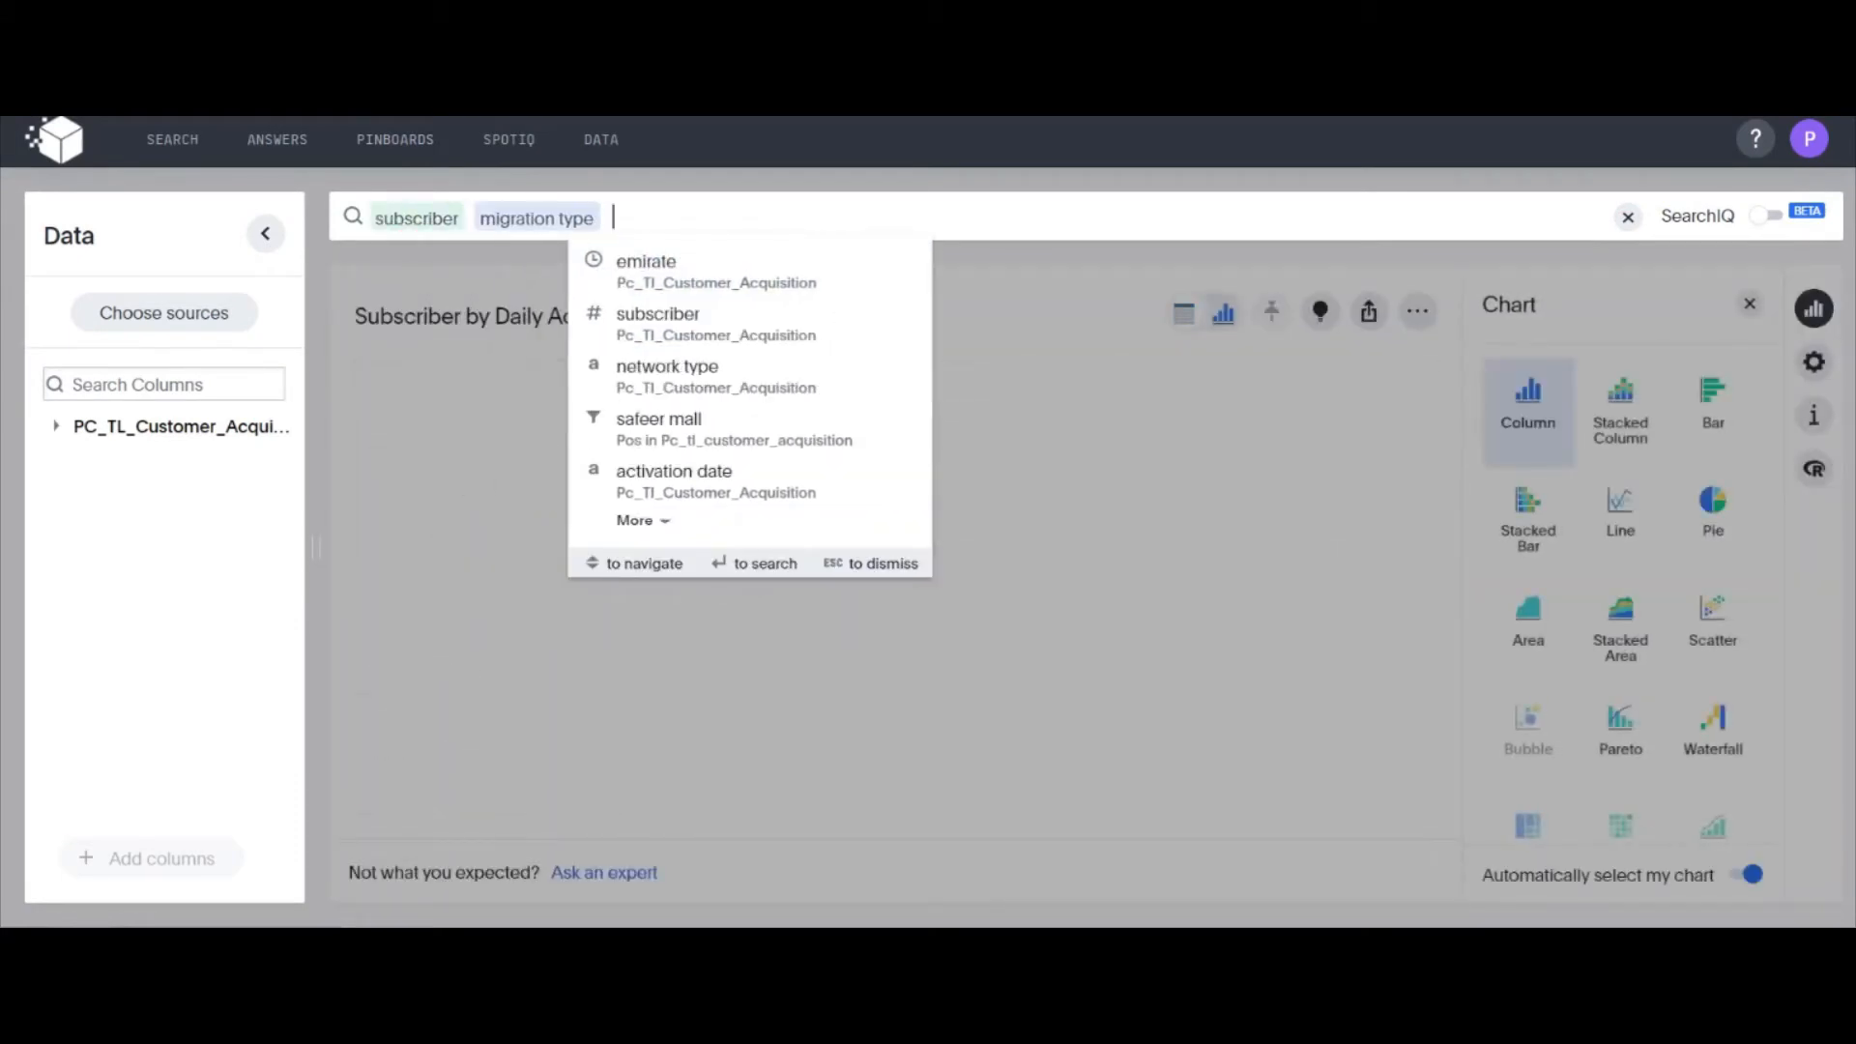
{"action": "key", "text": "Return"}
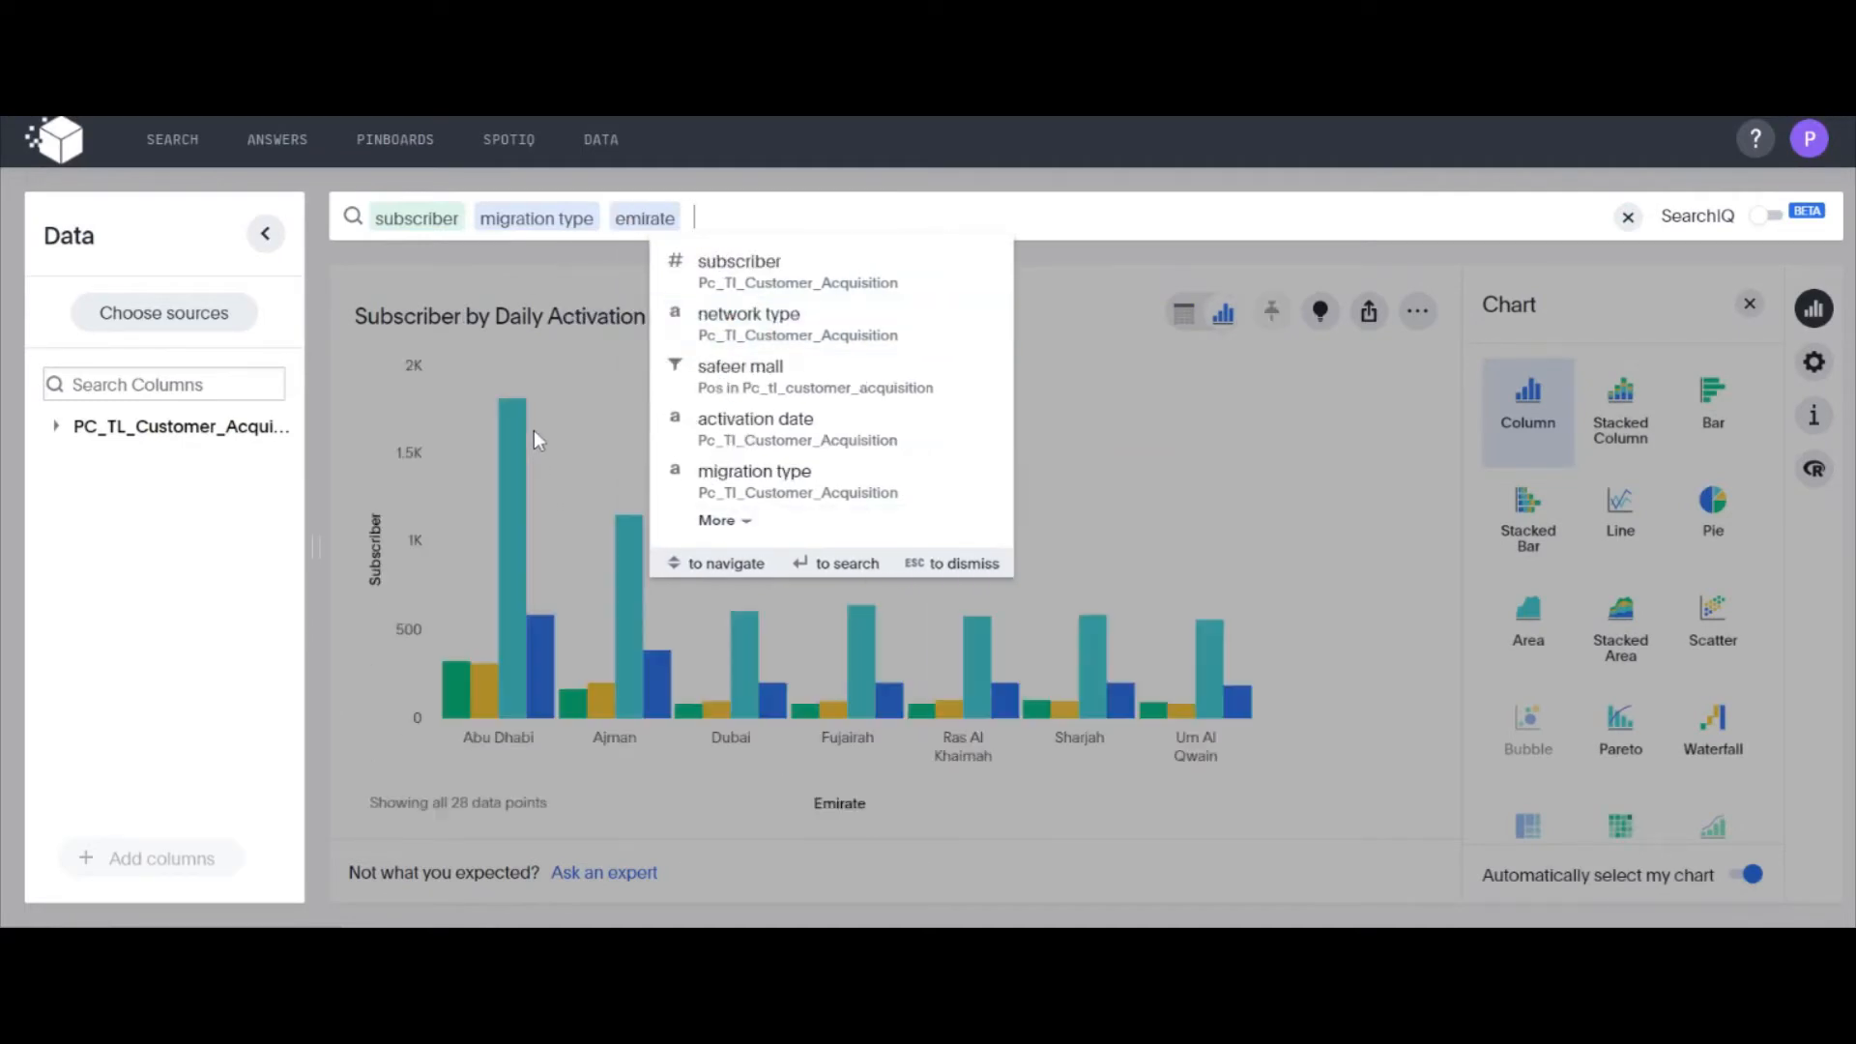
{"action": "left_click", "coordinate": [541, 422]}
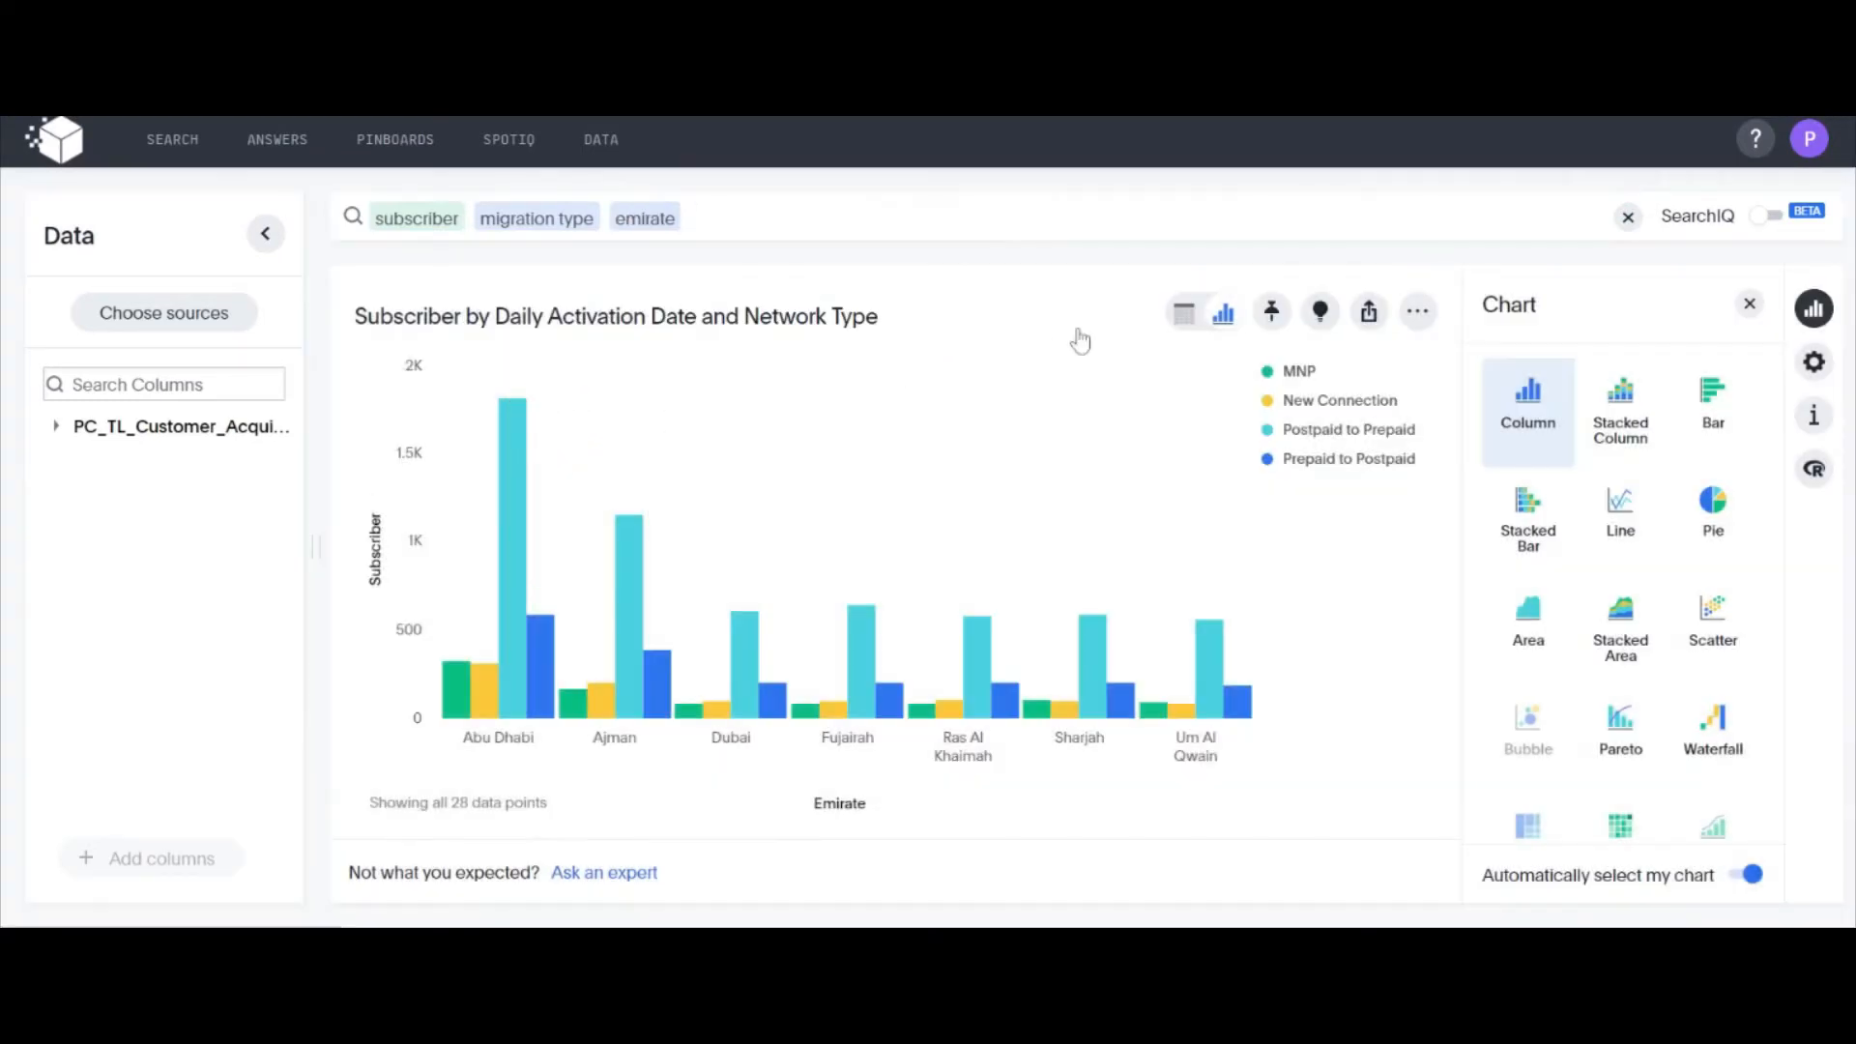
Pin the chart of subscribers by migration type and emirate to the existing Acq pinboard
{"action": "left_click", "coordinate": [1272, 315]}
{"action": "left_click", "coordinate": [764, 461]}
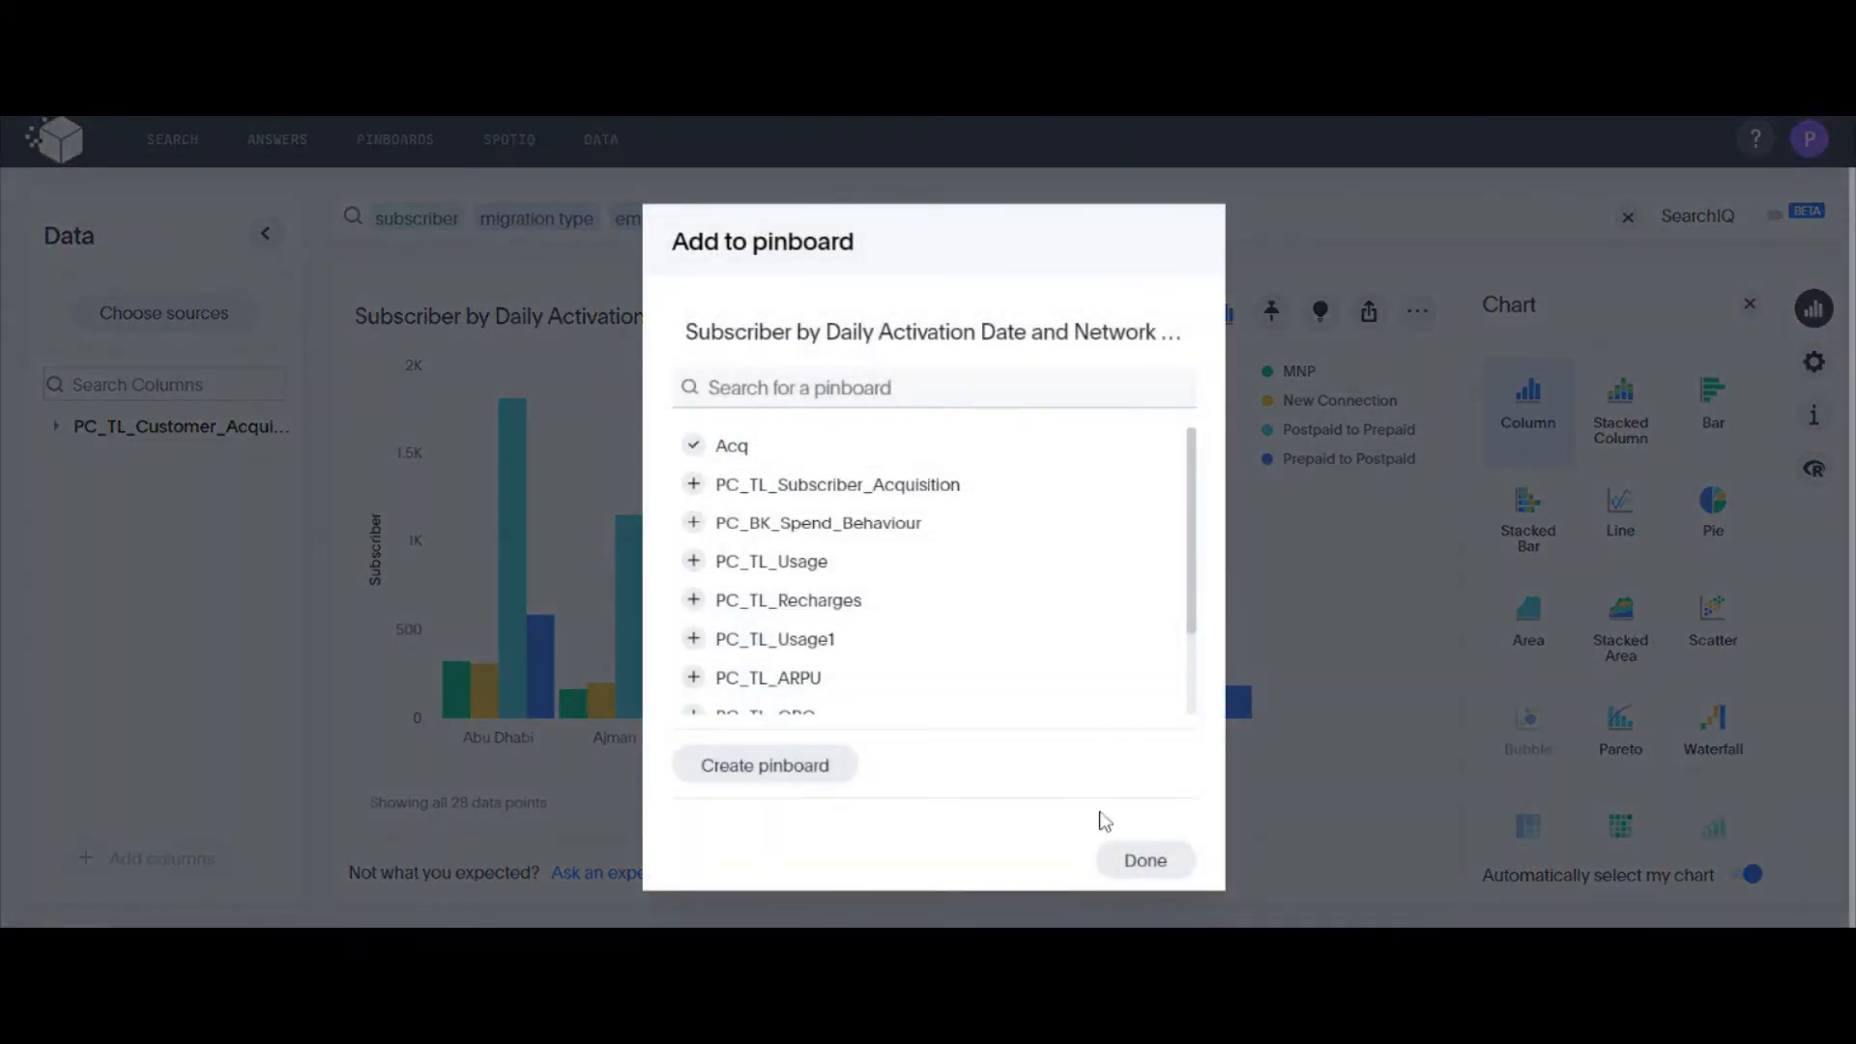
{"action": "left_click", "coordinate": [1148, 859]}
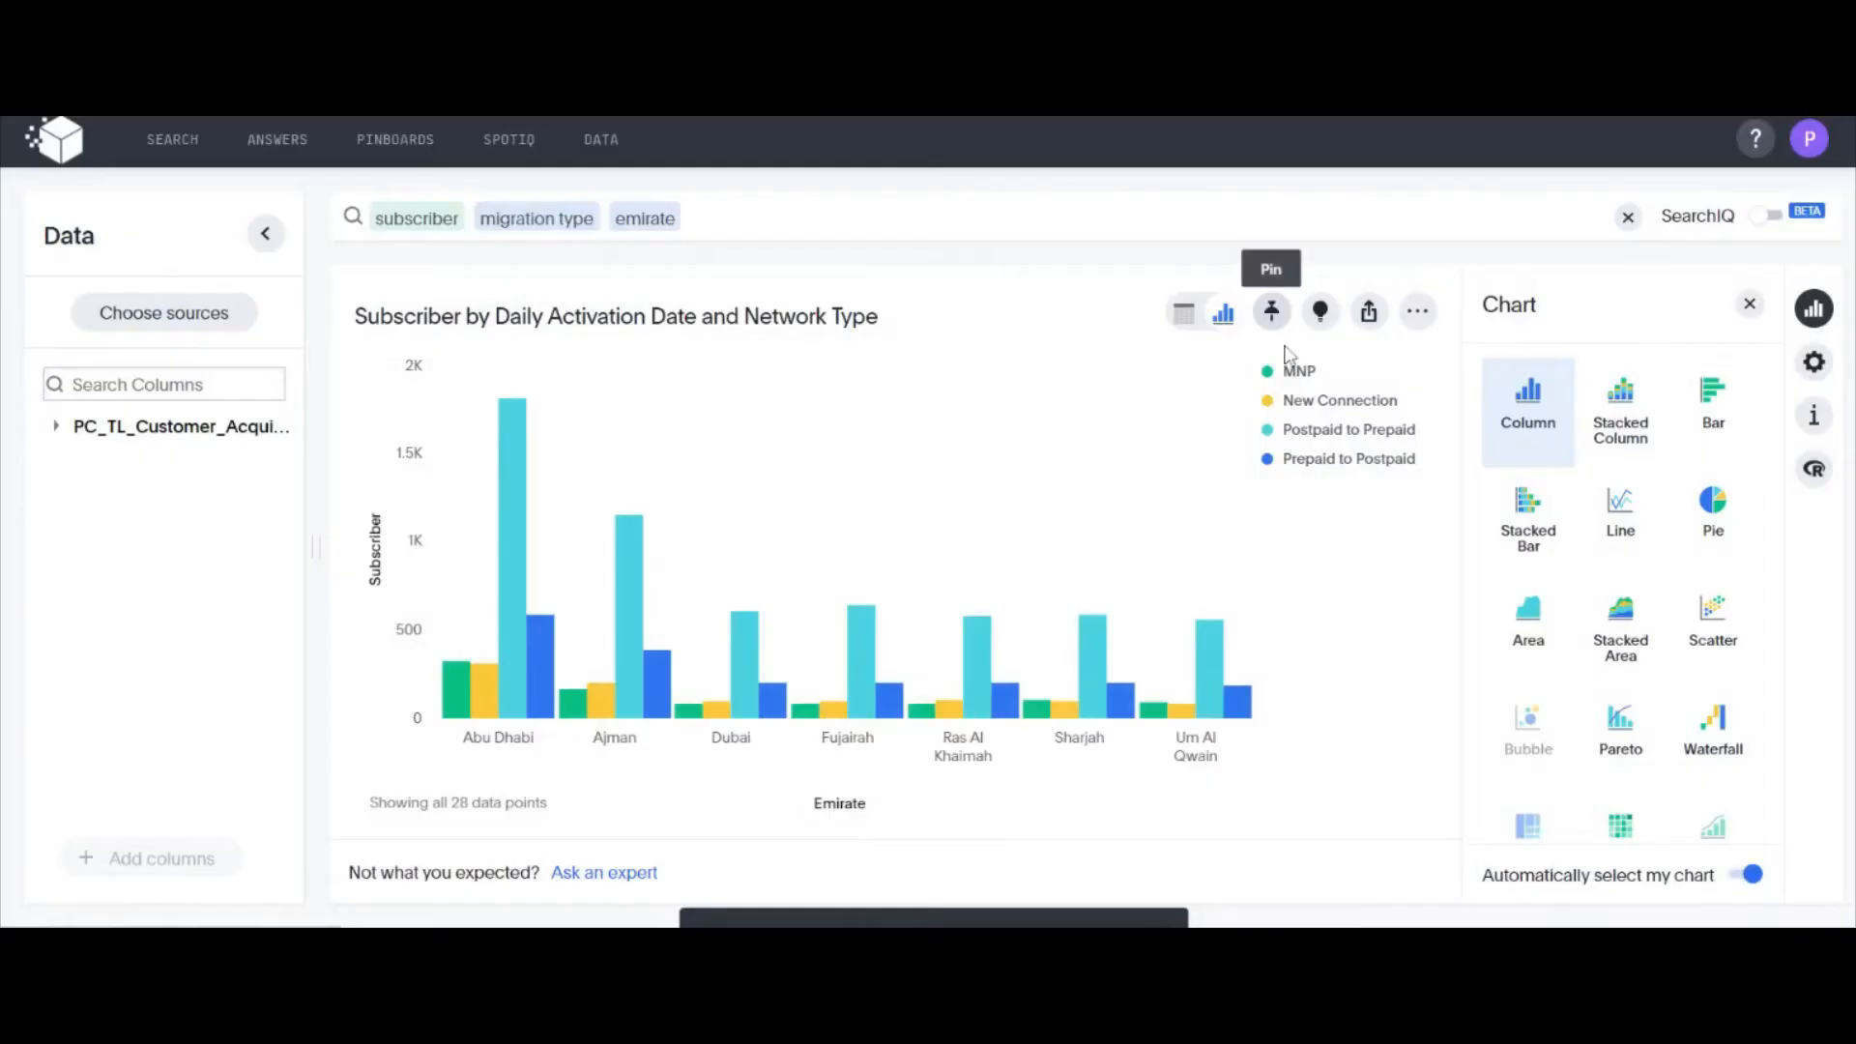
Show the subscribers by migration type and emirate as a table instead of a chart
{"action": "left_click", "coordinate": [1184, 313]}
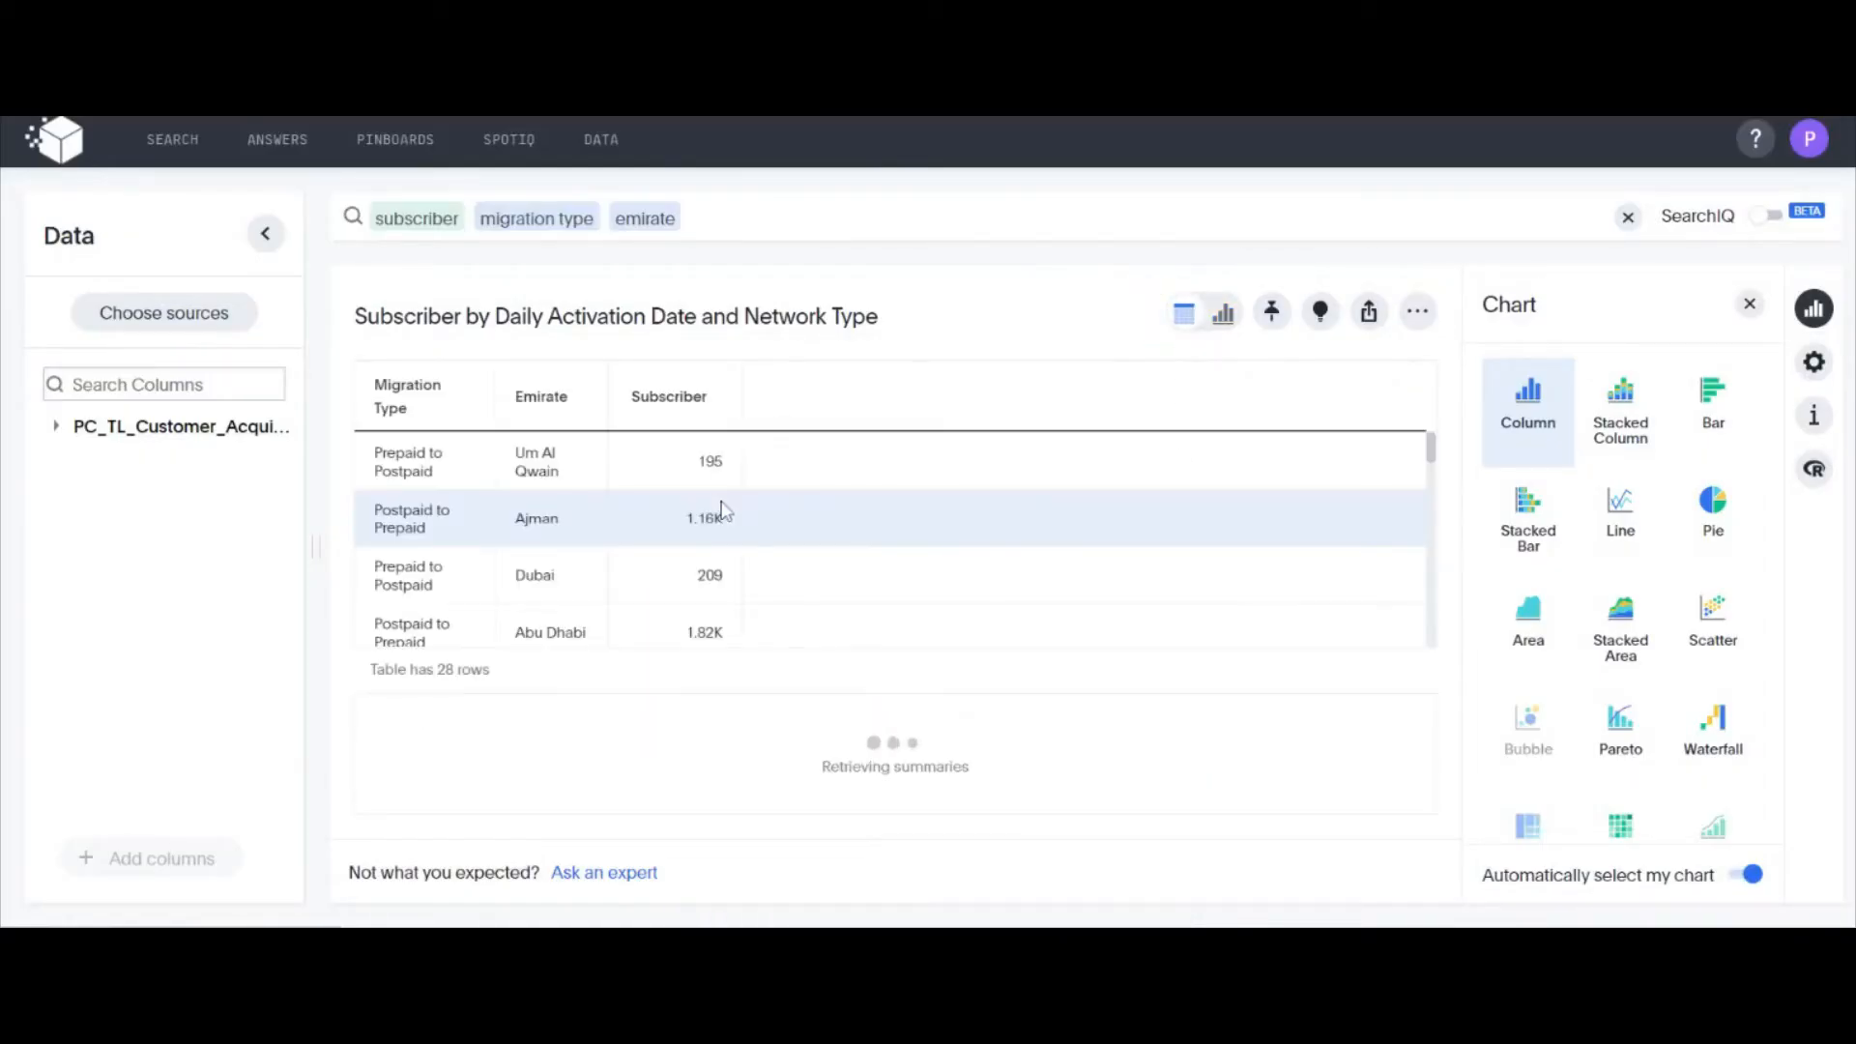
Pin the table of subscribers by migration type and emirate to the Acq pinboard
{"action": "left_click", "coordinate": [1269, 313]}
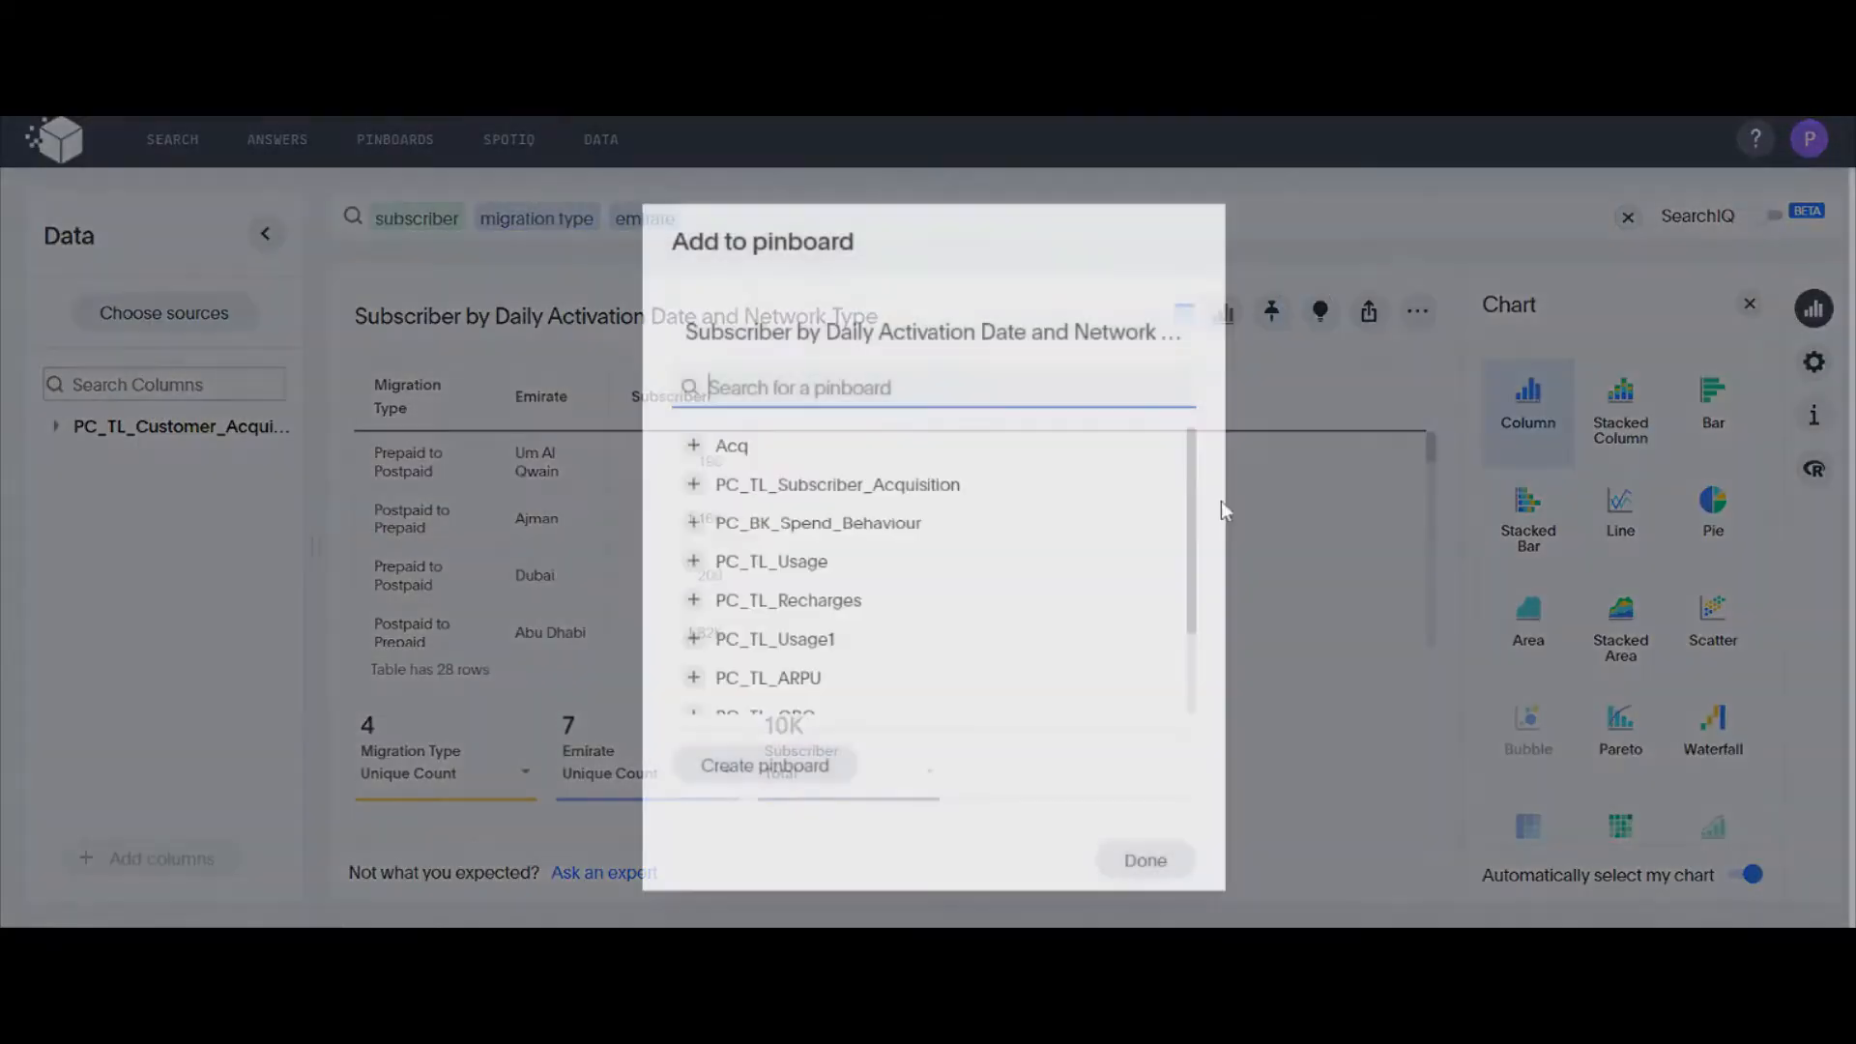
{"action": "left_click", "coordinate": [1146, 859]}
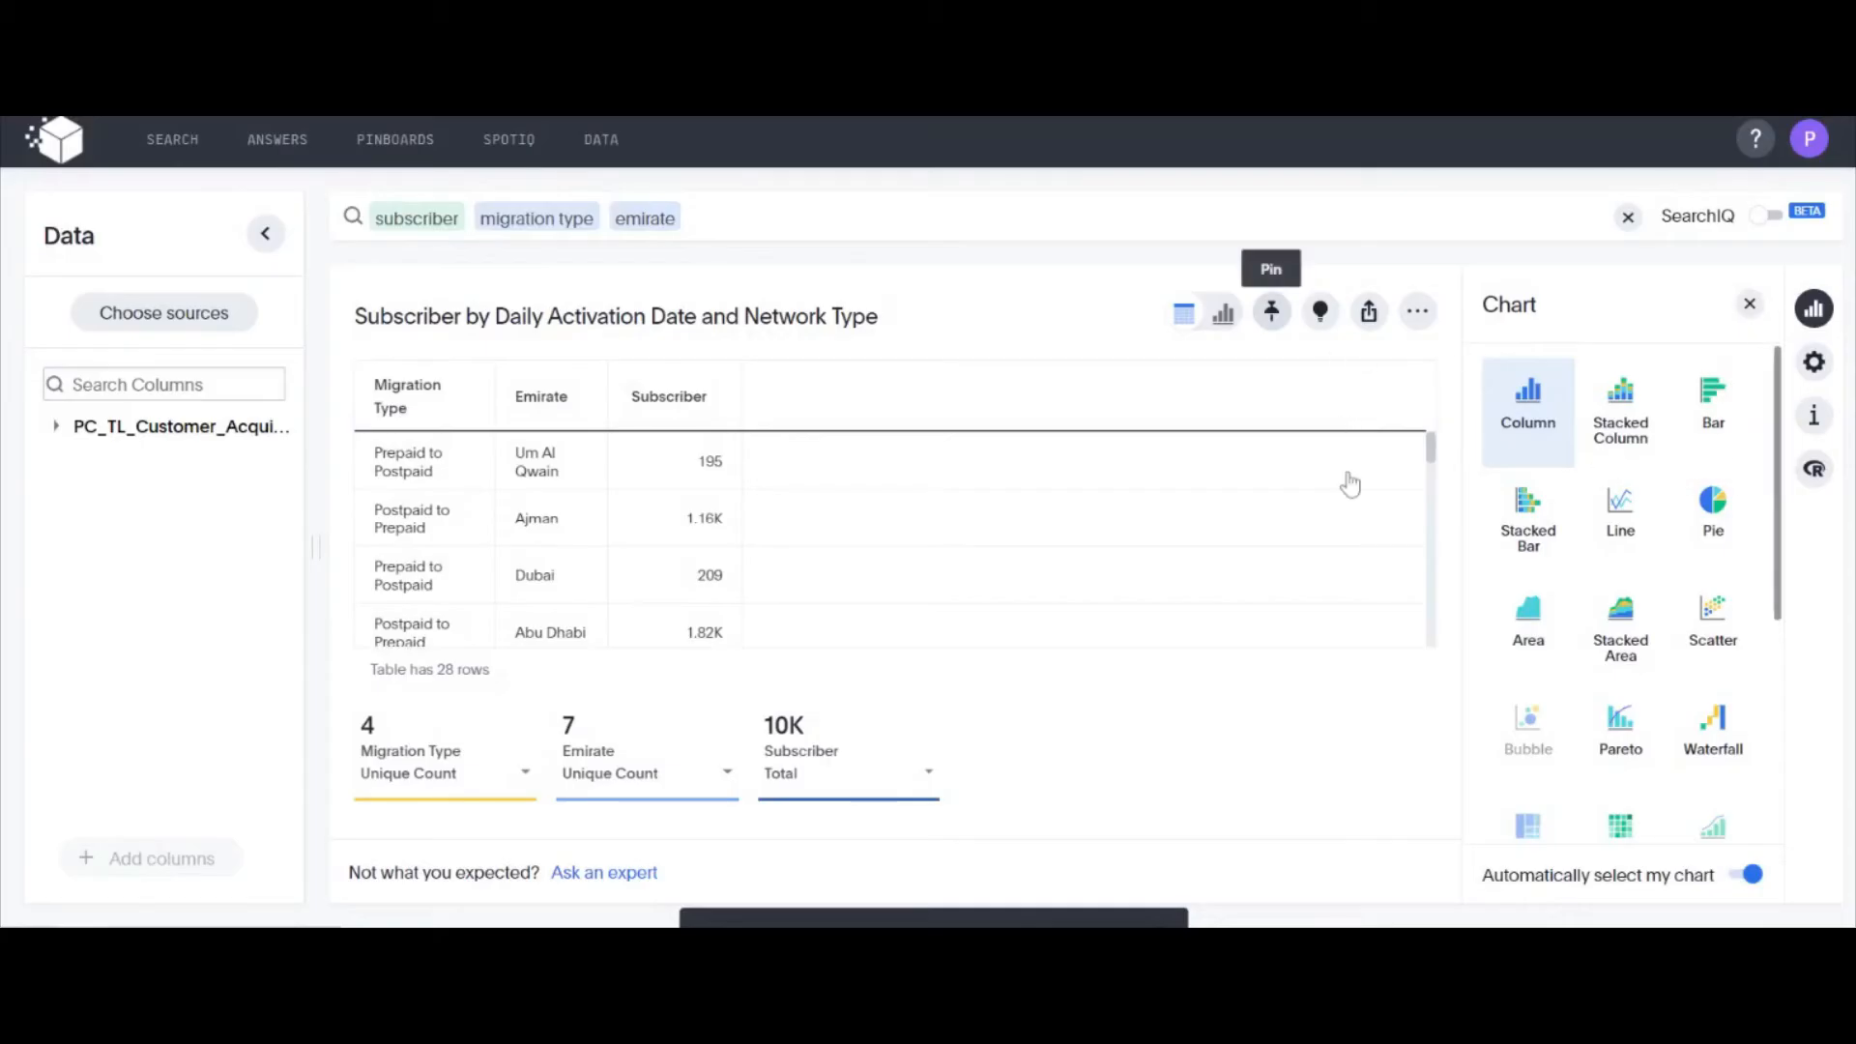
Switch from the table back to a chart and display subscribers by migration type and emirate as a Sankey chart
{"action": "left_click", "coordinate": [1224, 315]}
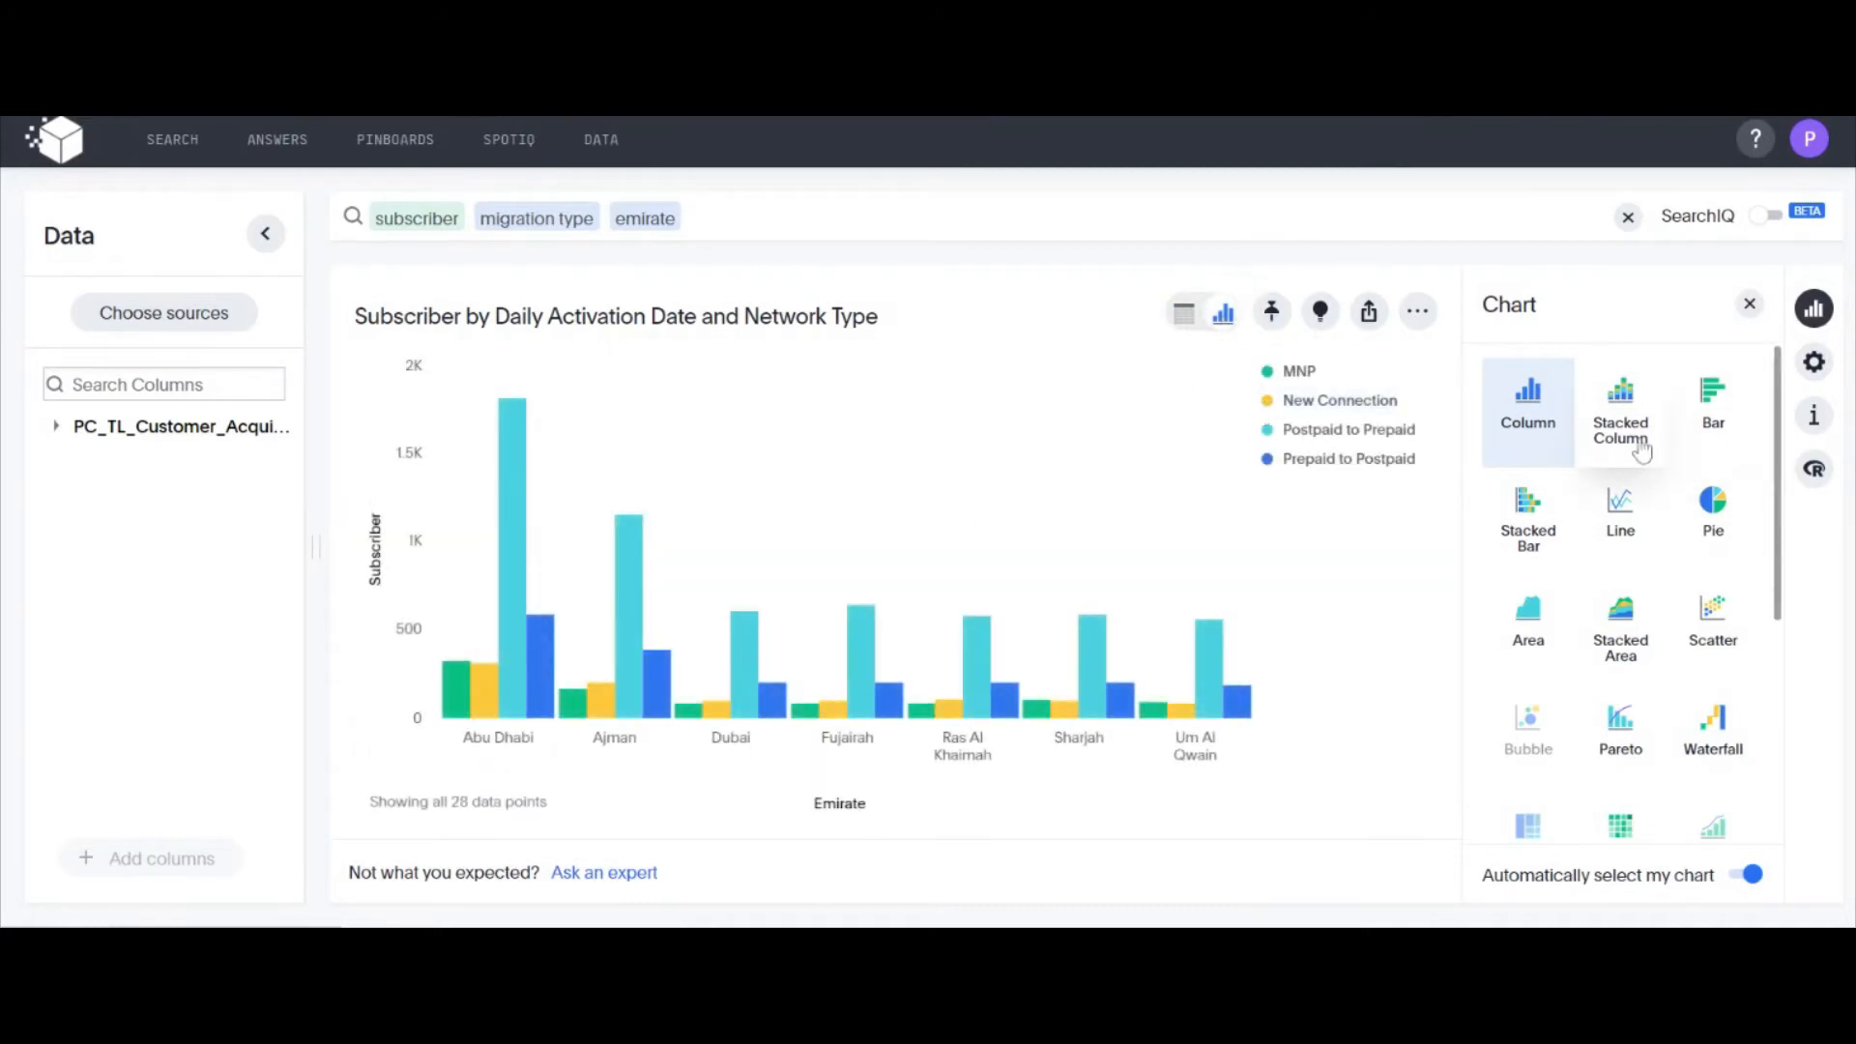
{"action": "scroll", "coordinate": [1641, 510], "scroll_direction": "down", "scroll_amount": 5}
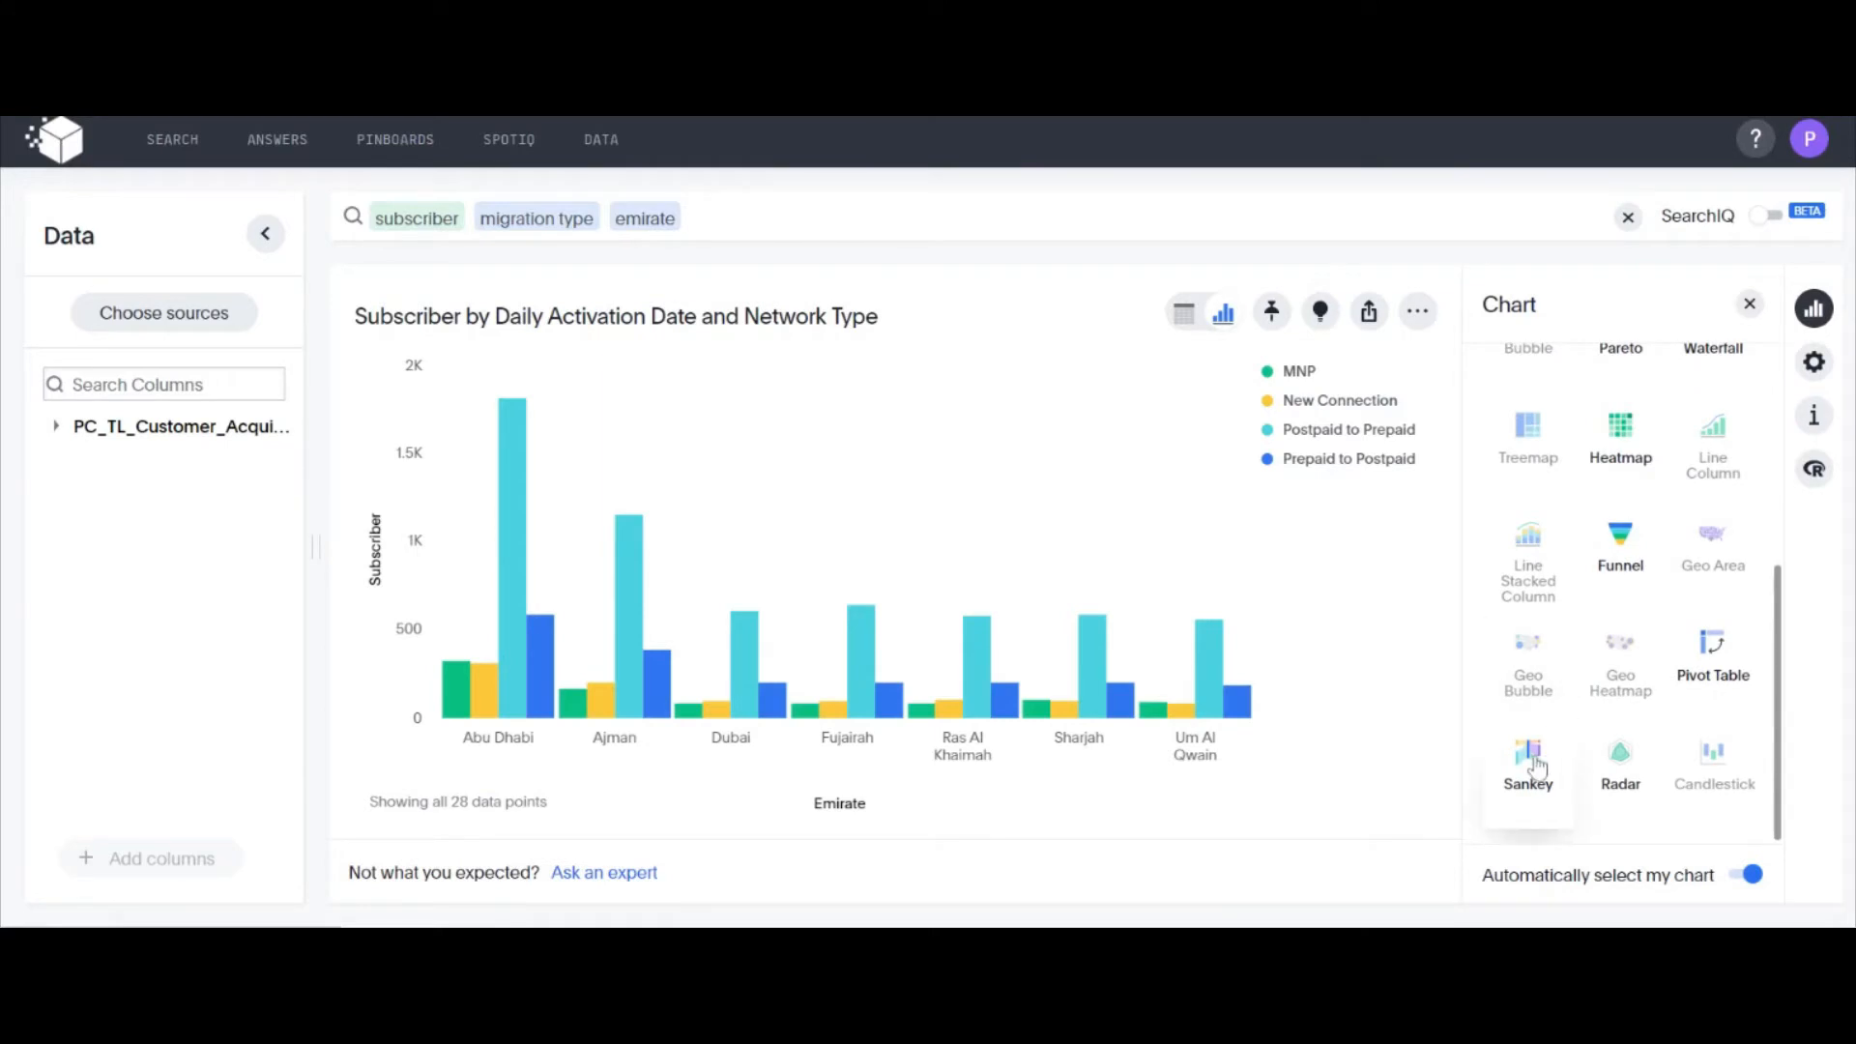
{"action": "left_click", "coordinate": [1529, 762]}
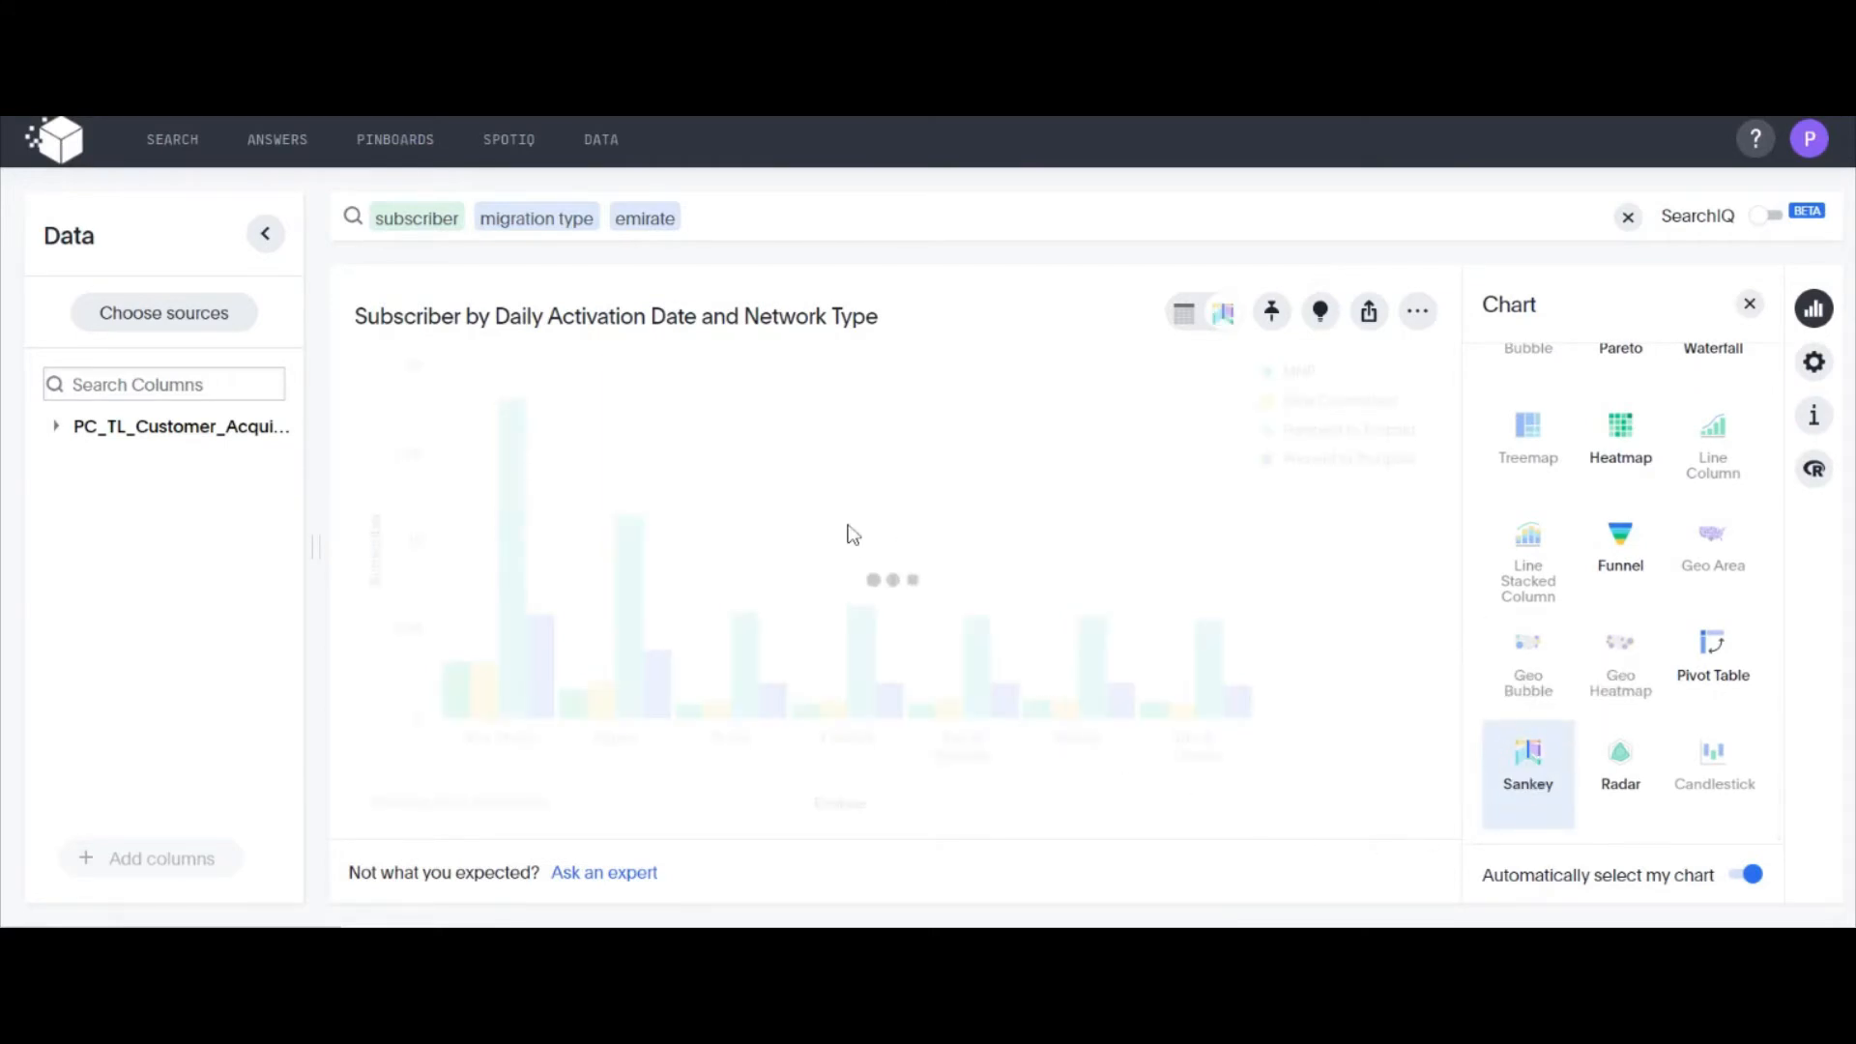
{"action": "mouse_move", "coordinate": [435, 425]}
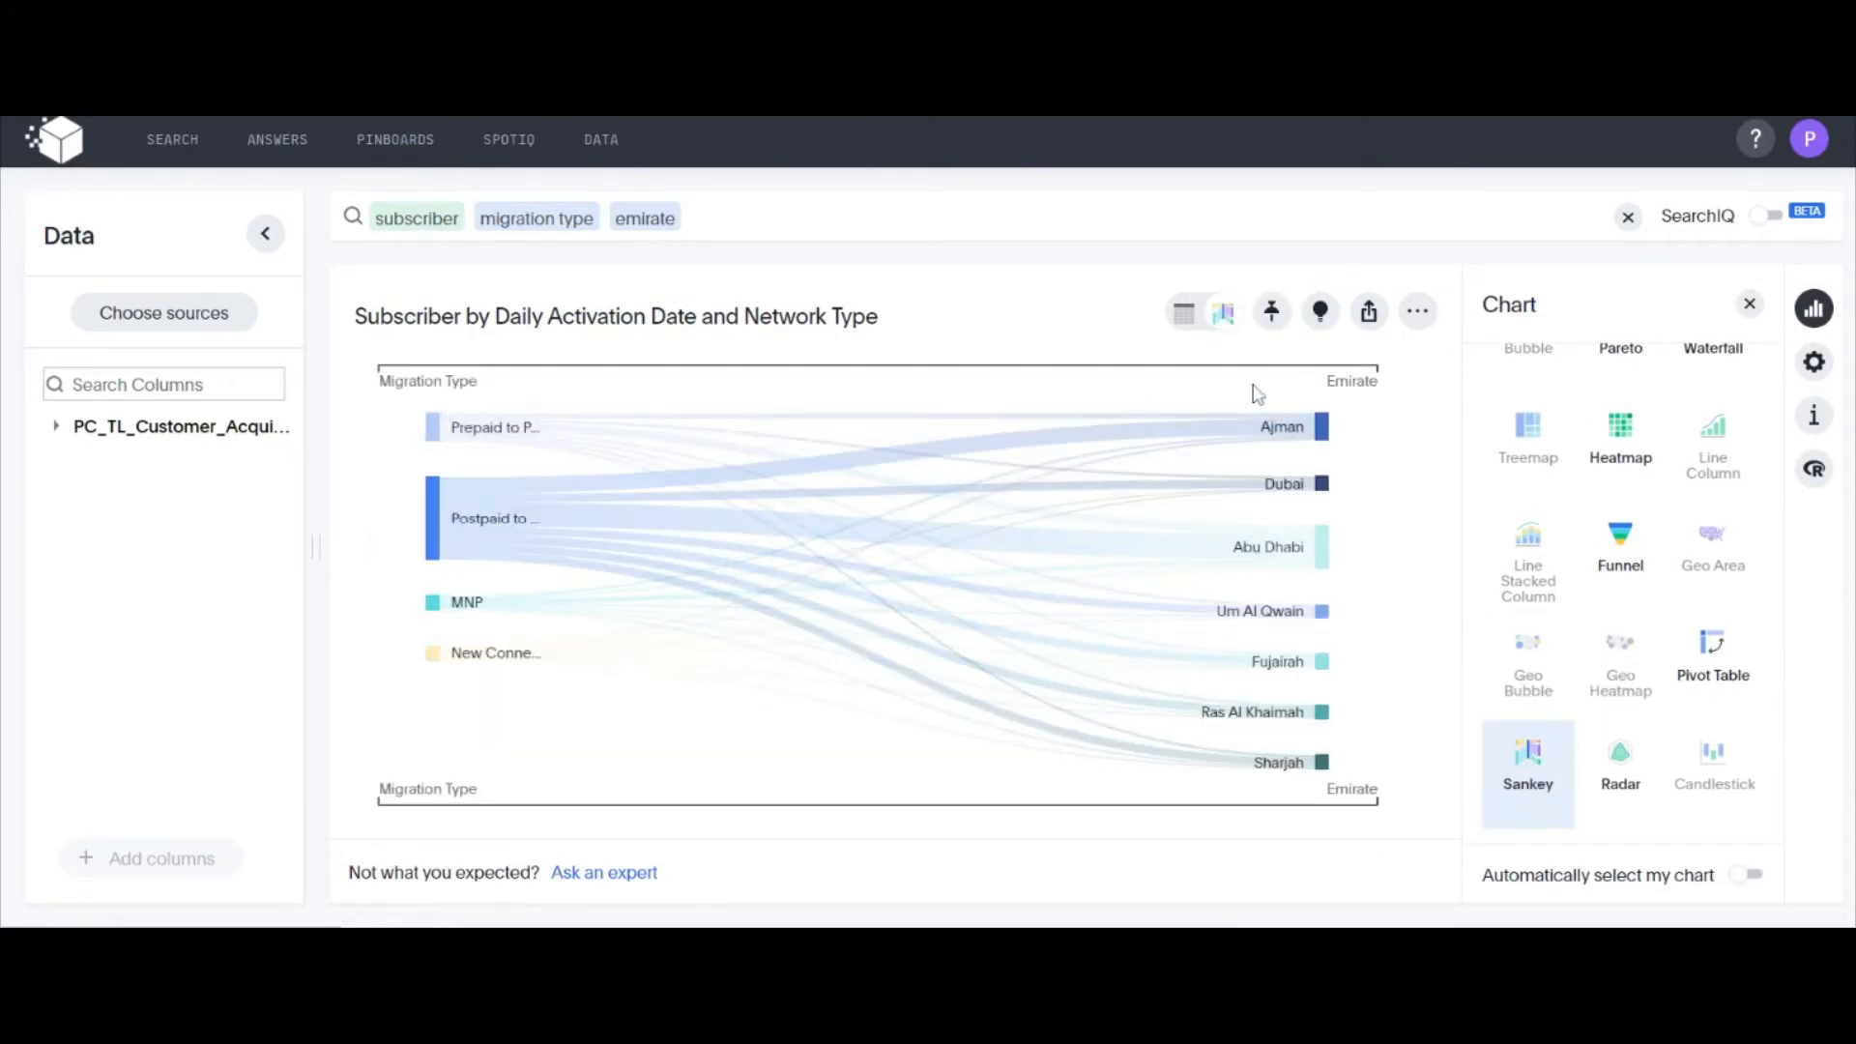
Pin the Sankey chart of subscribers by migration type and emirate to the Acq pinboard
{"action": "left_click", "coordinate": [1273, 319]}
{"action": "left_click", "coordinate": [781, 454]}
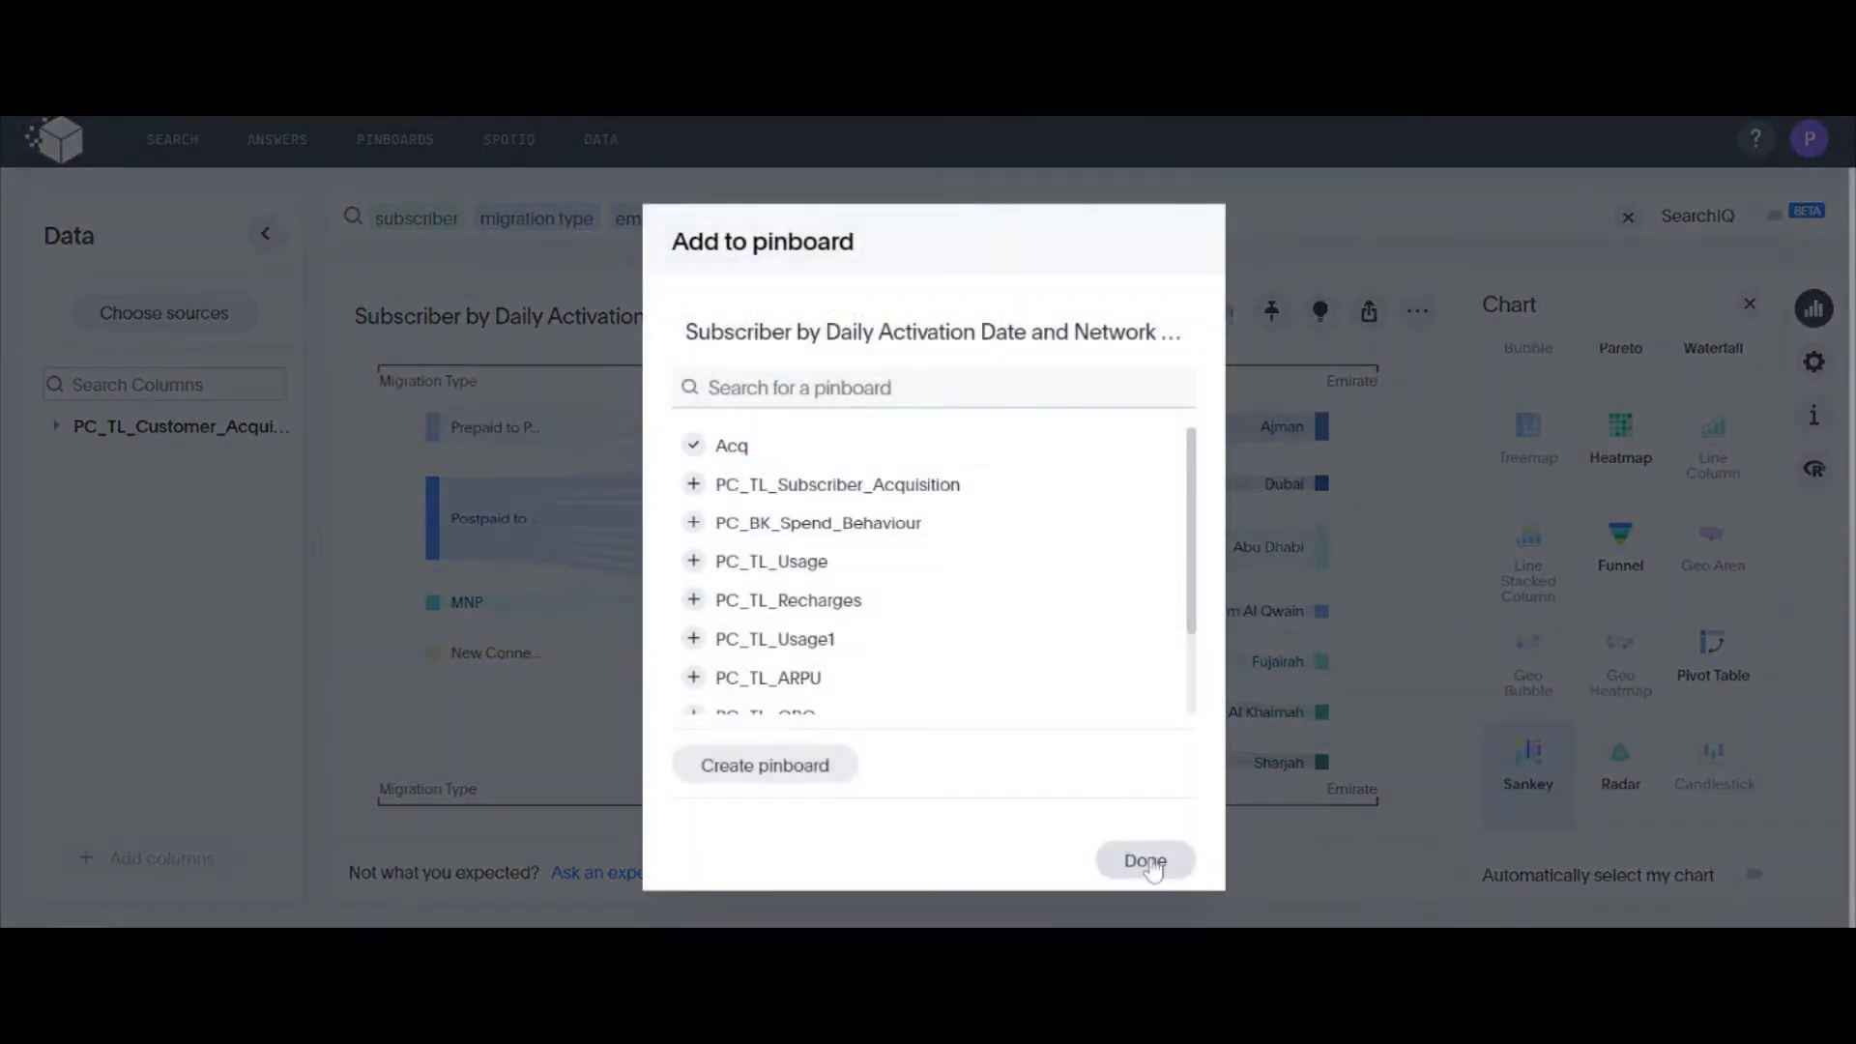
{"action": "left_click", "coordinate": [1163, 873]}
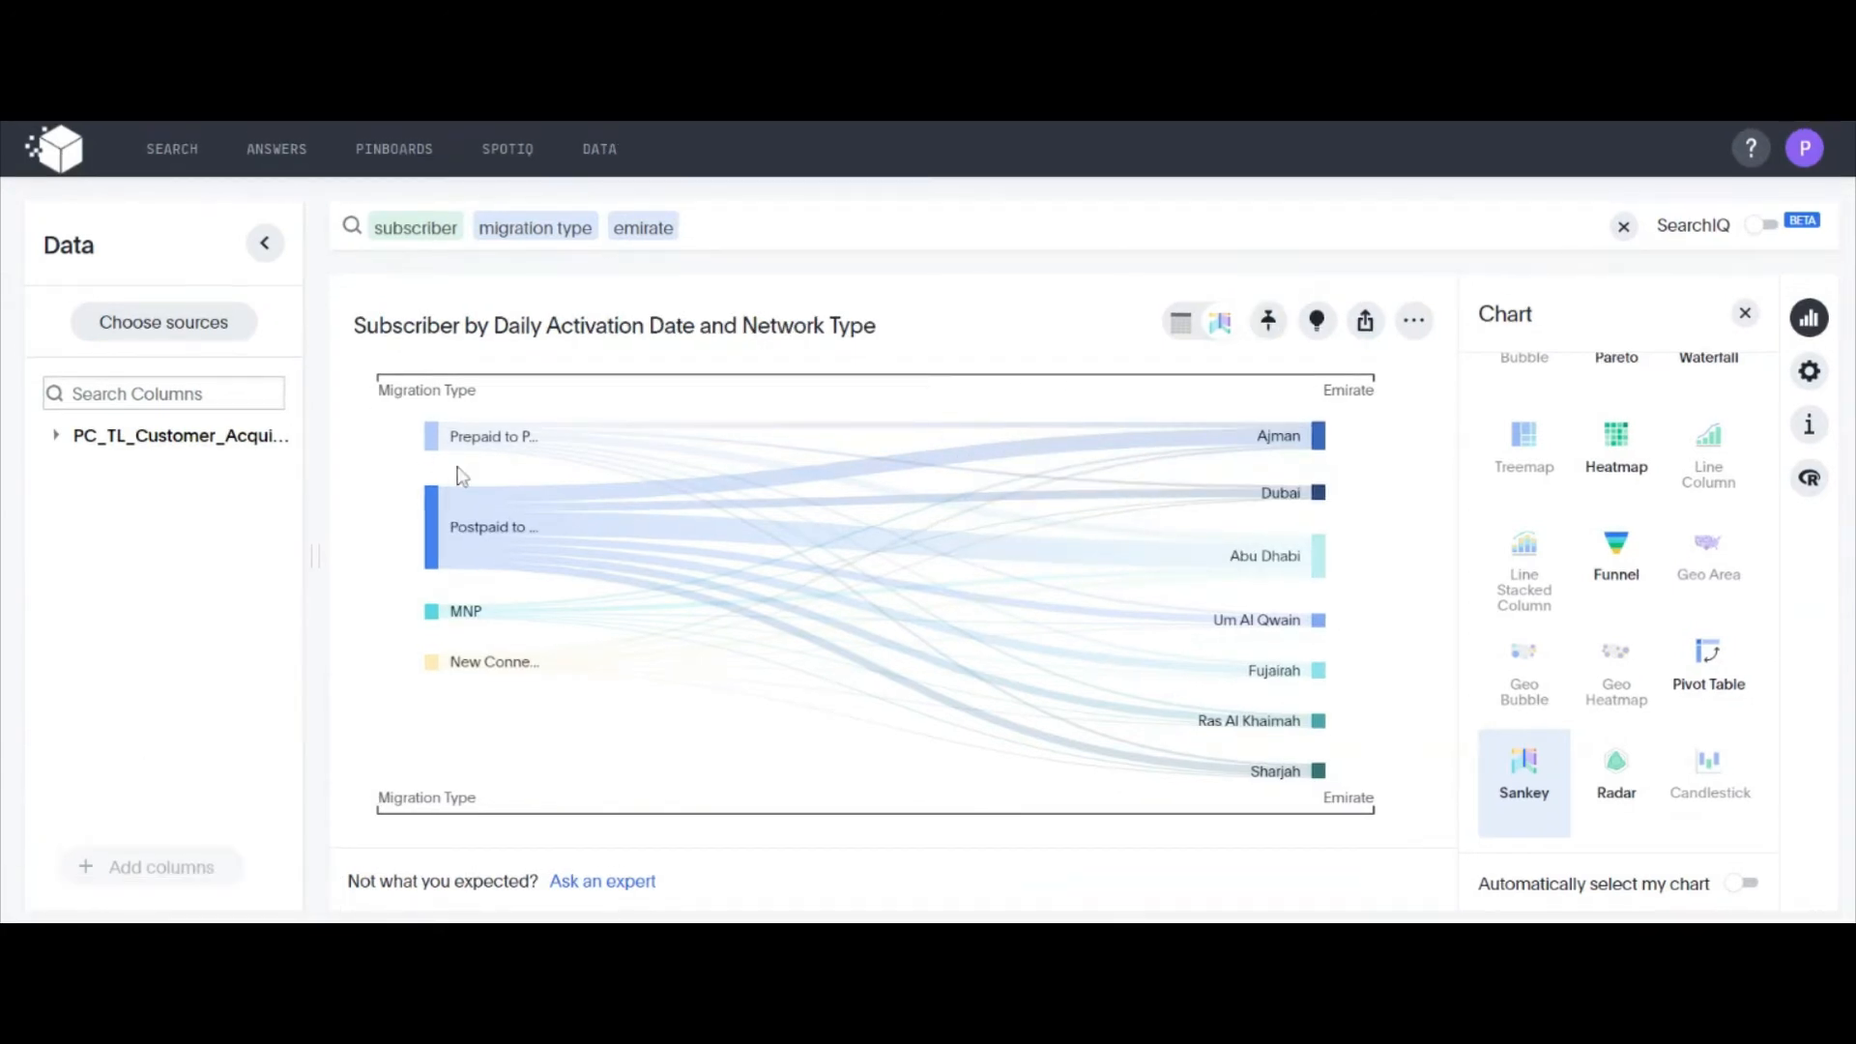
Collapse the data source column list and clear the whole search for a new question
{"action": "left_click", "coordinate": [265, 243]}
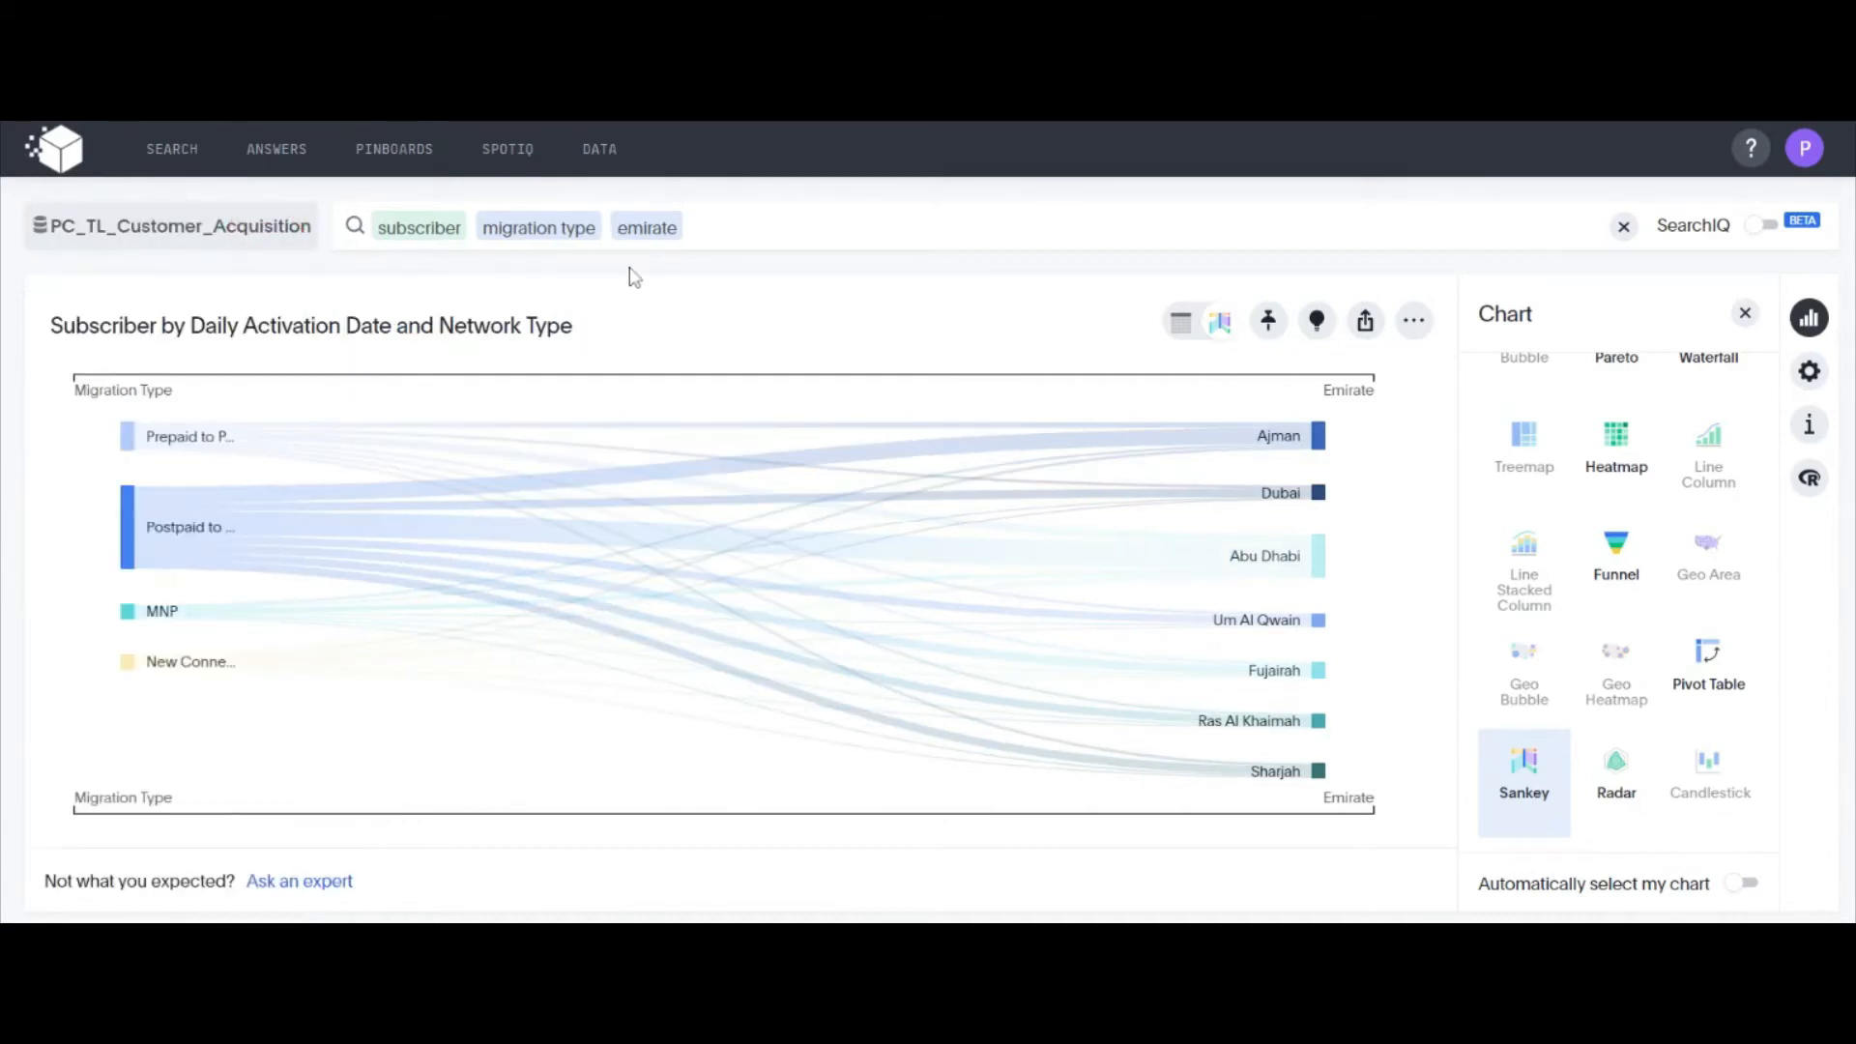
{"action": "left_click", "coordinate": [1623, 226]}
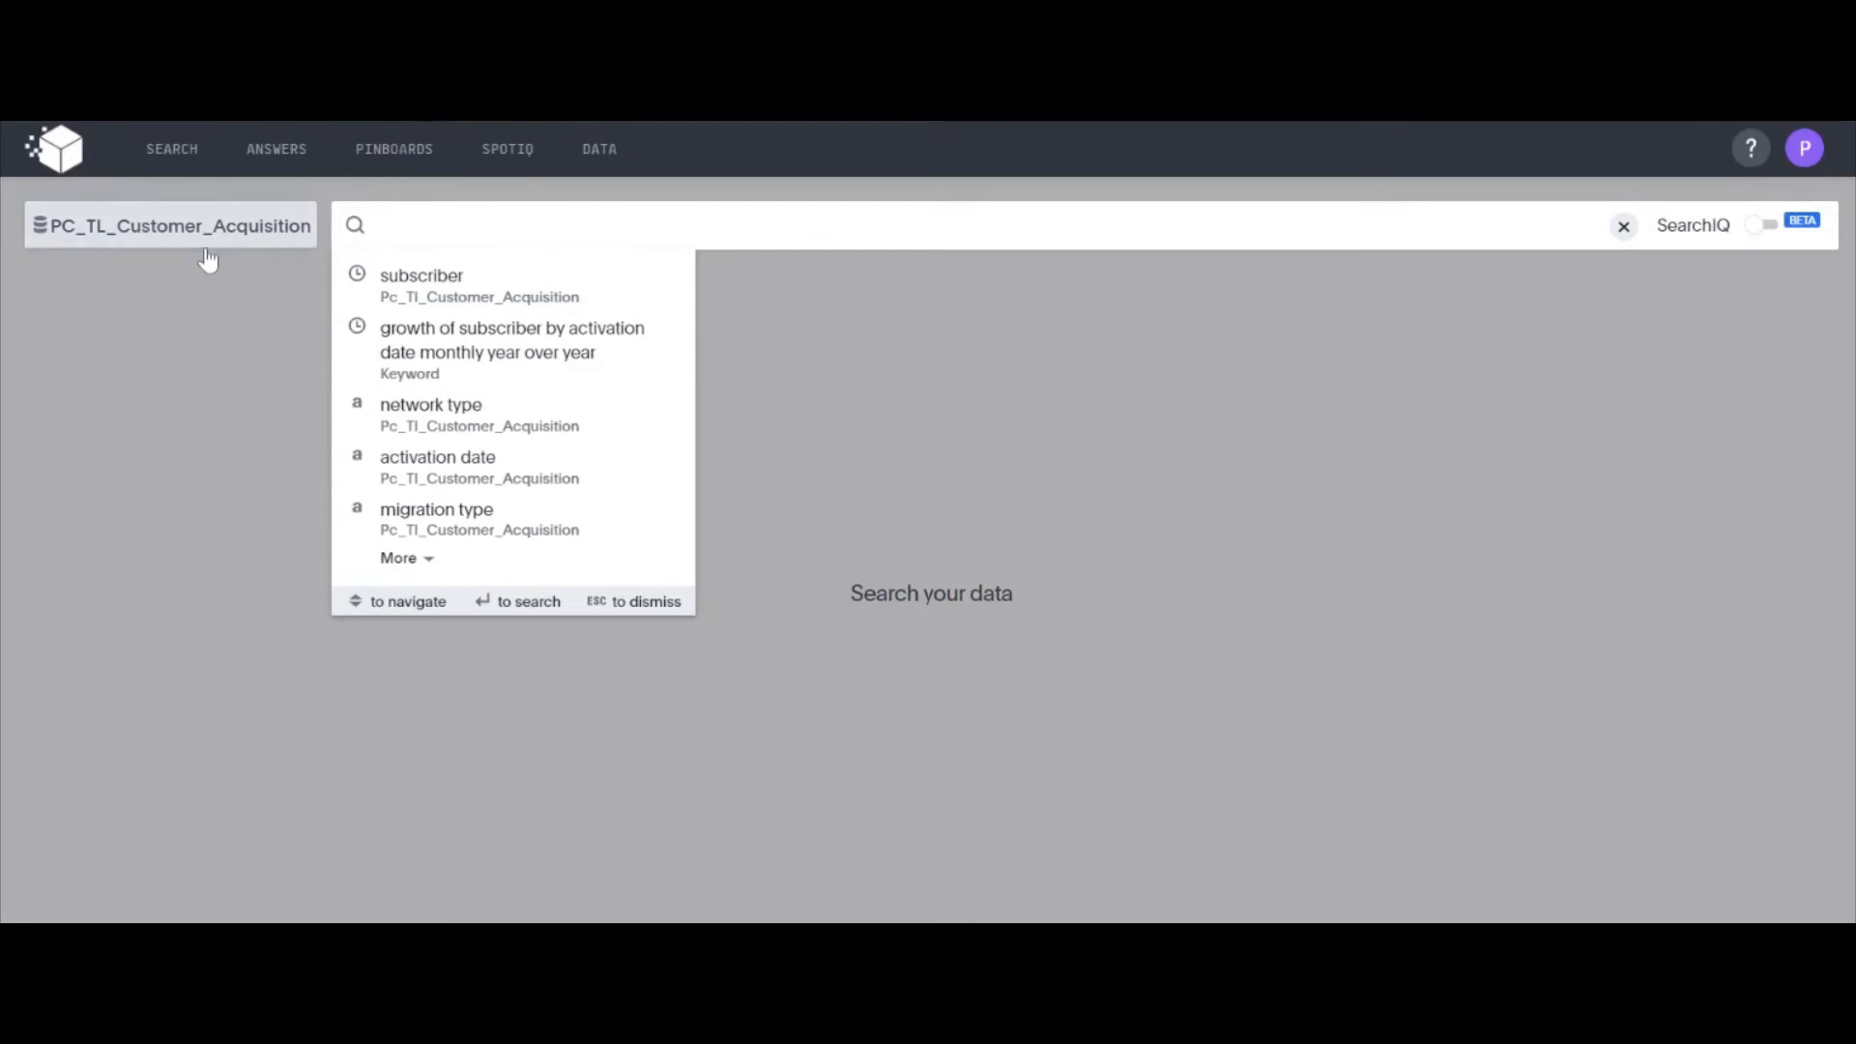
{"action": "left_click", "coordinate": [207, 377]}
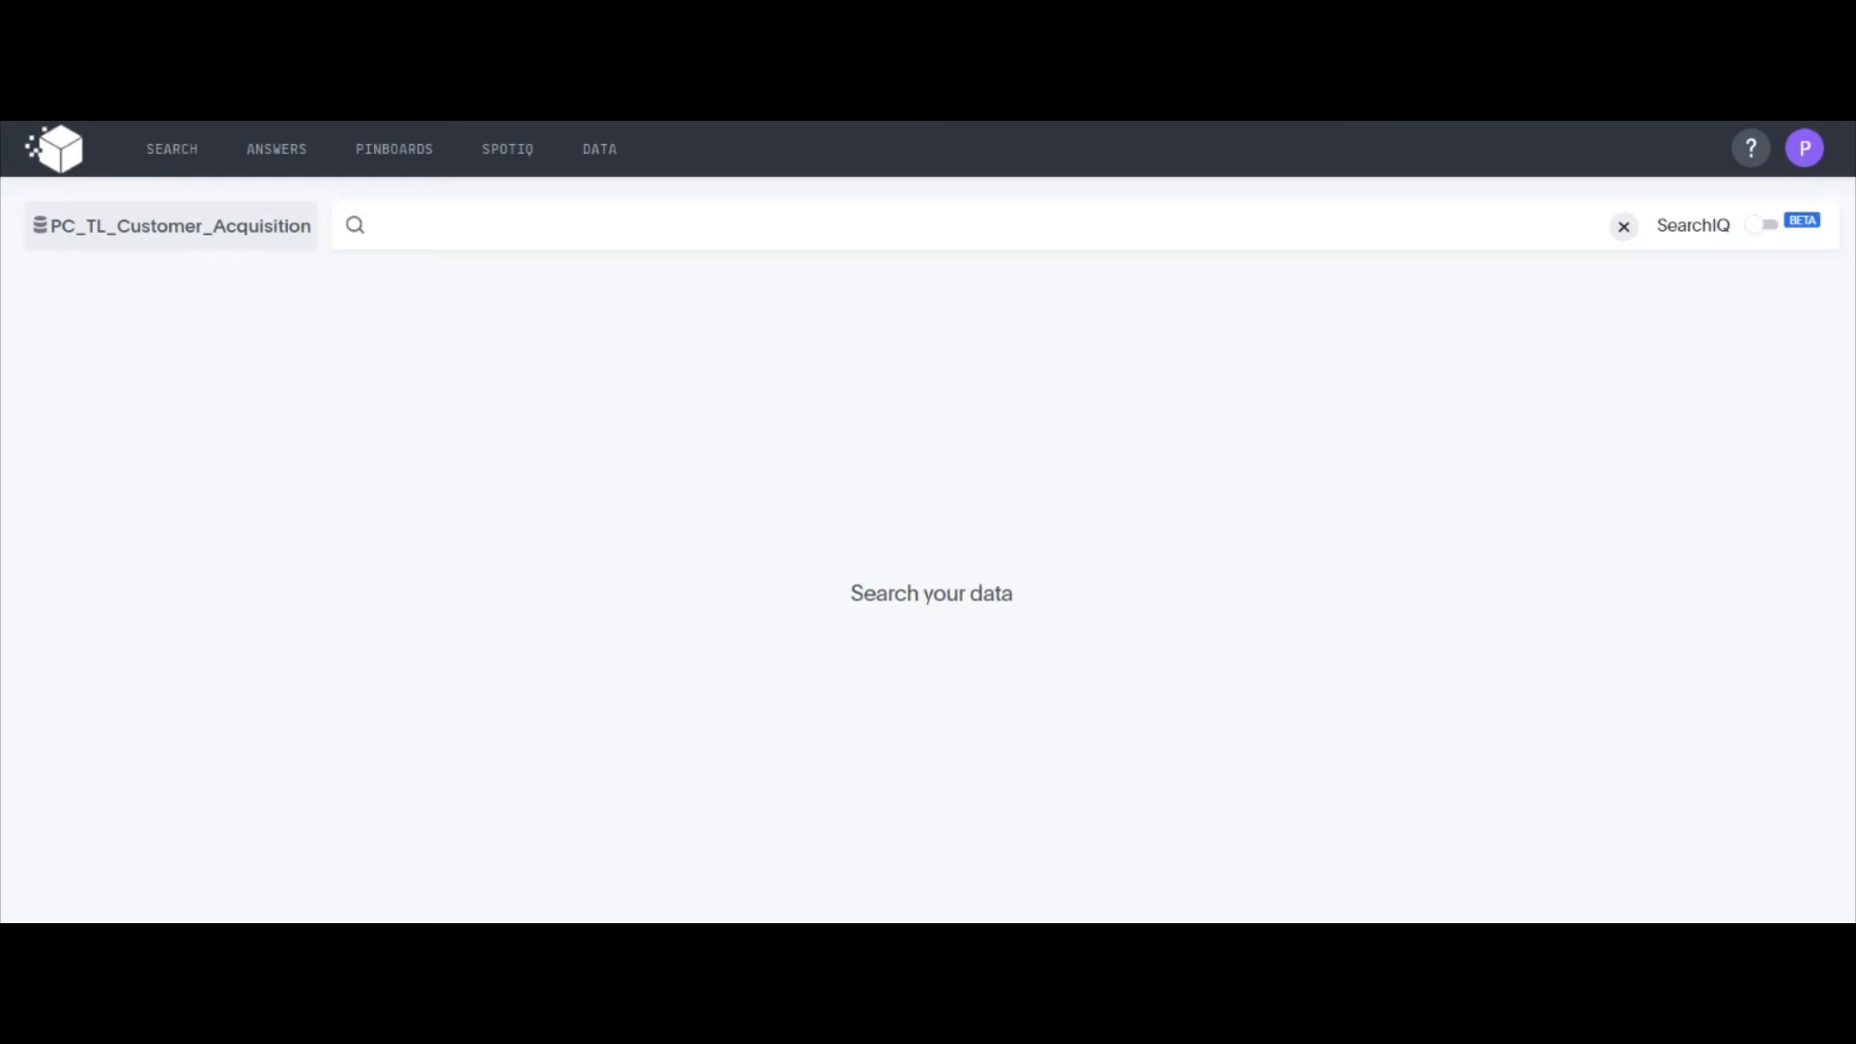
Search for subscriber filtered to the safeer mall point of sale
{"action": "left_click", "coordinate": [410, 223]}
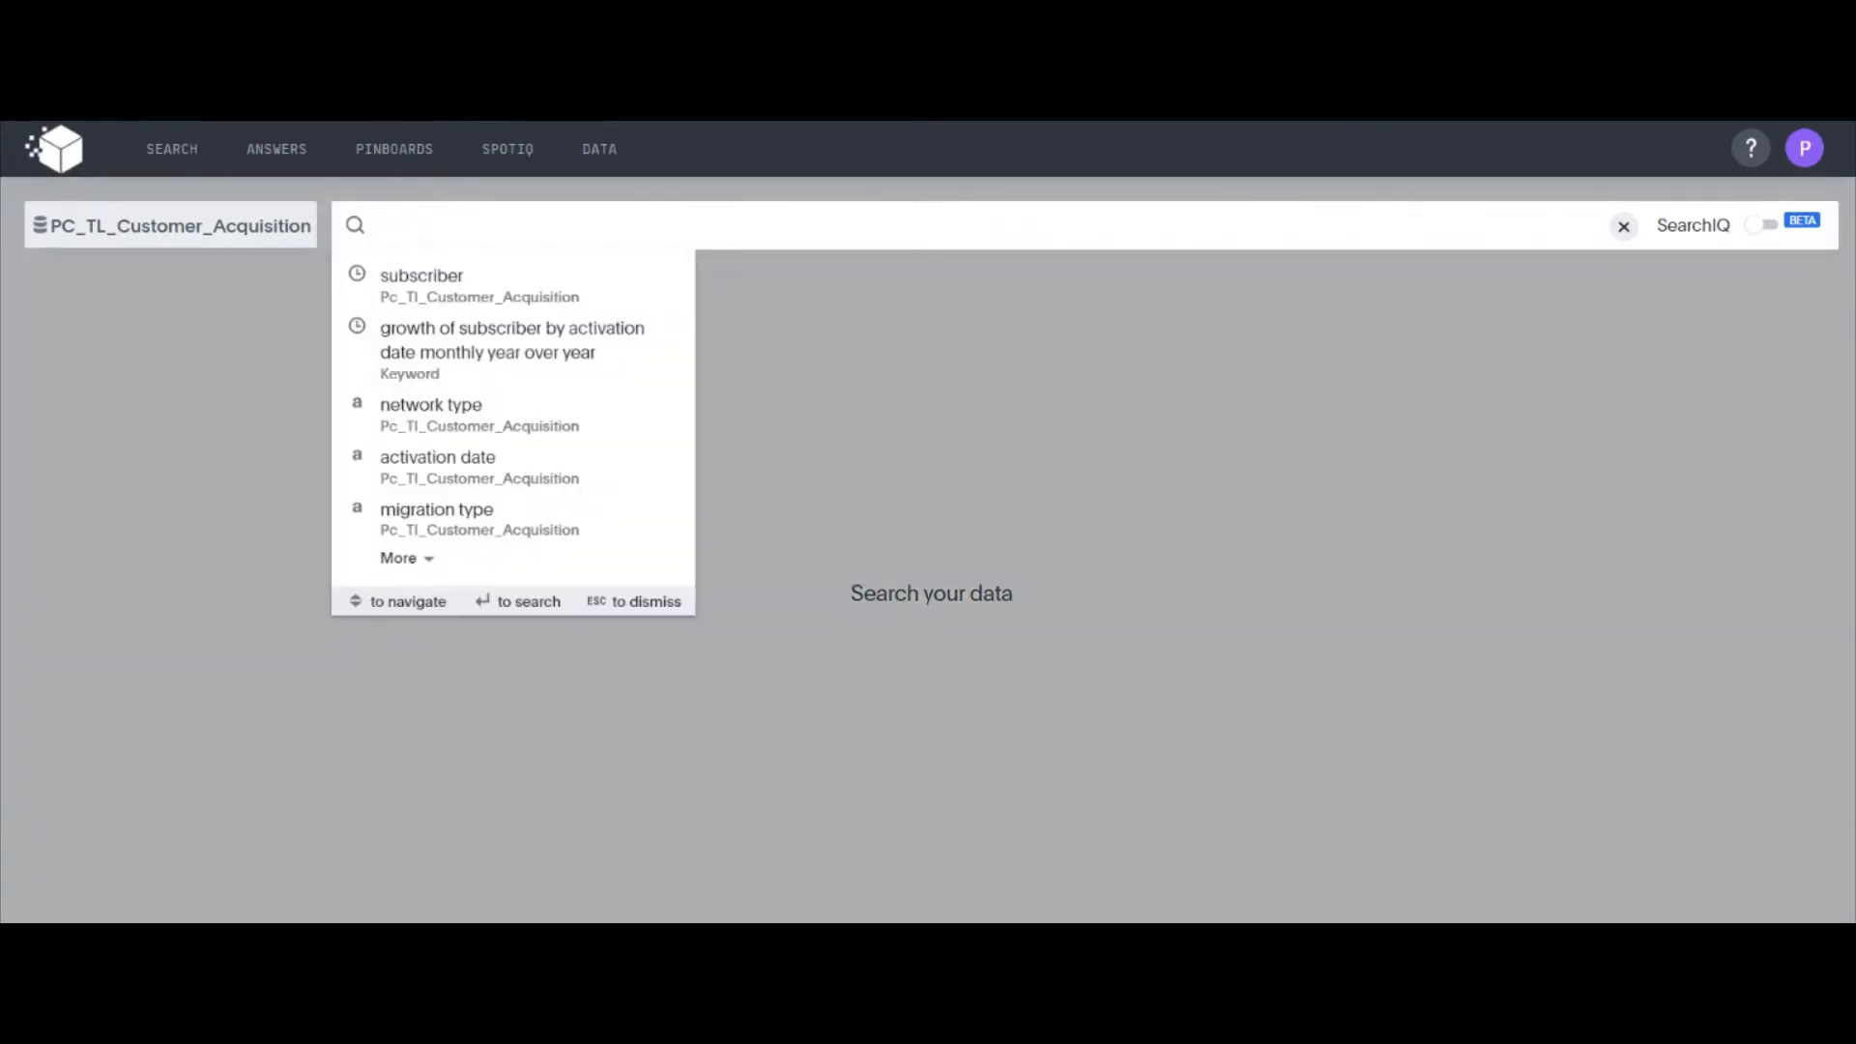
{"action": "type", "text": "sub"}
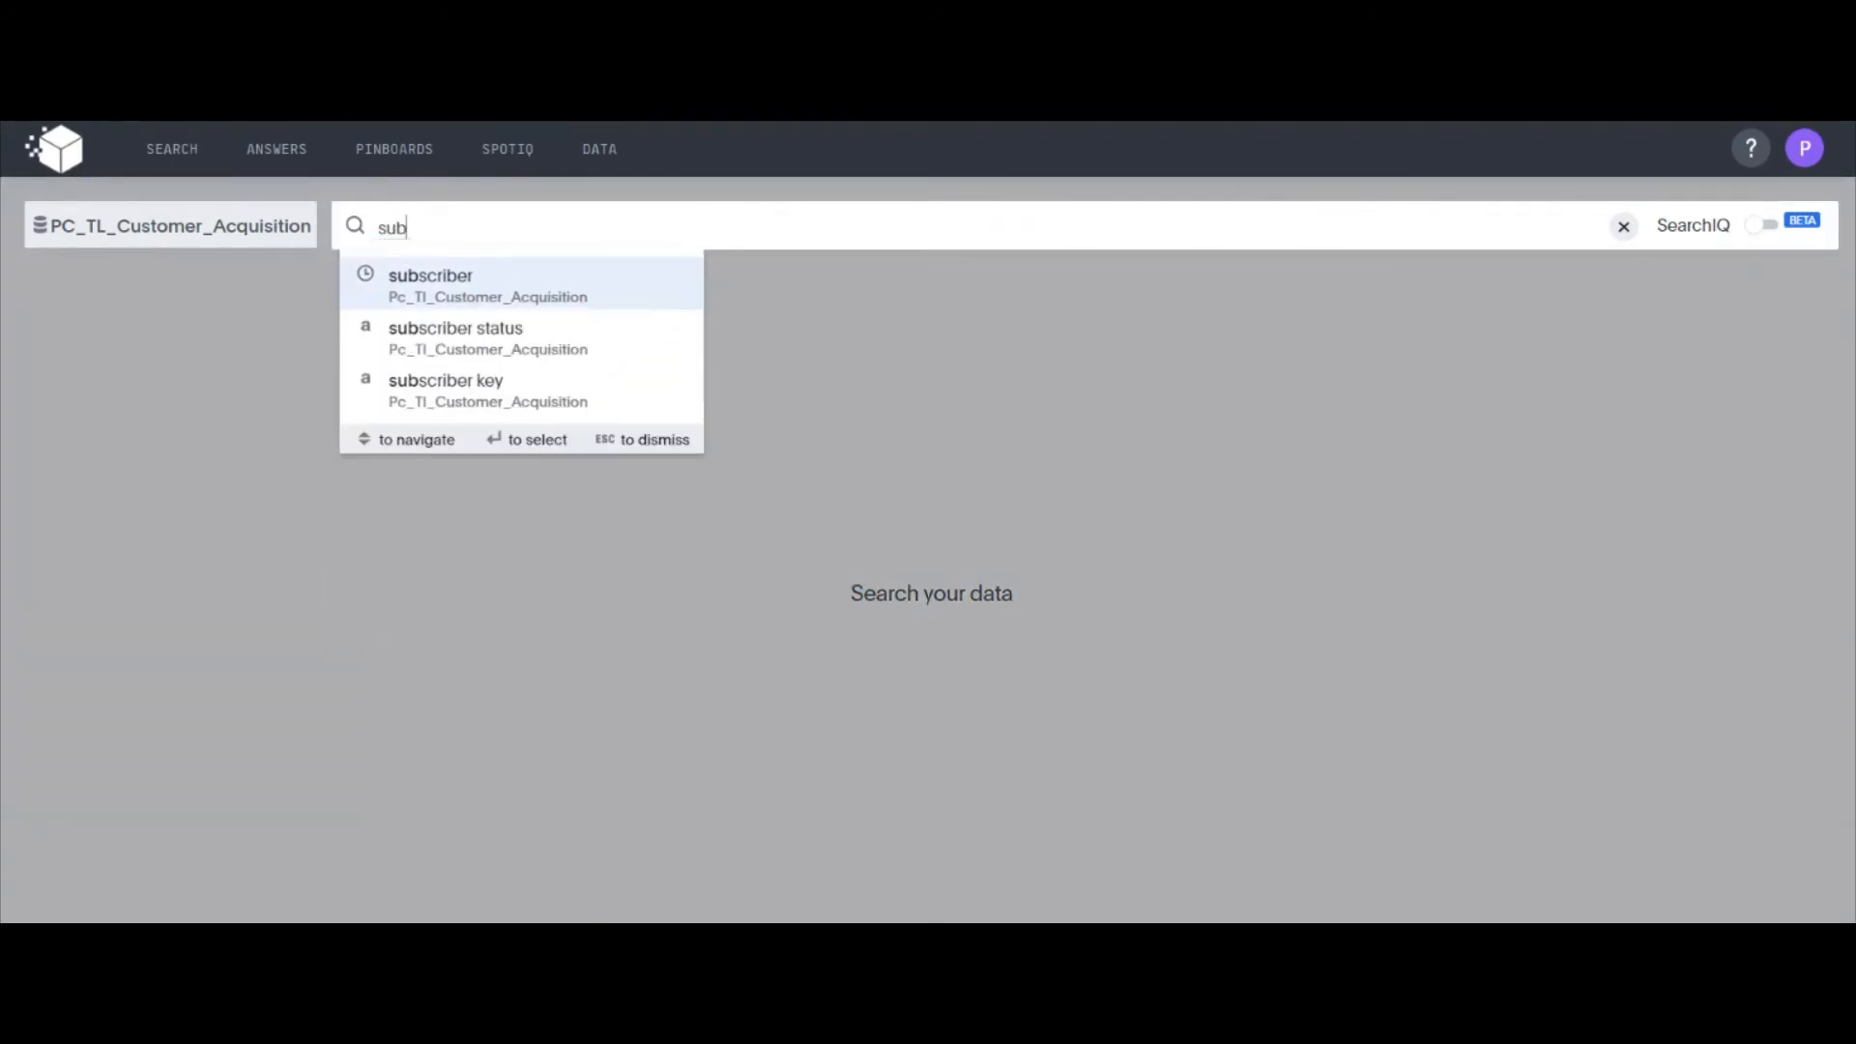
{"action": "key", "text": "Return"}
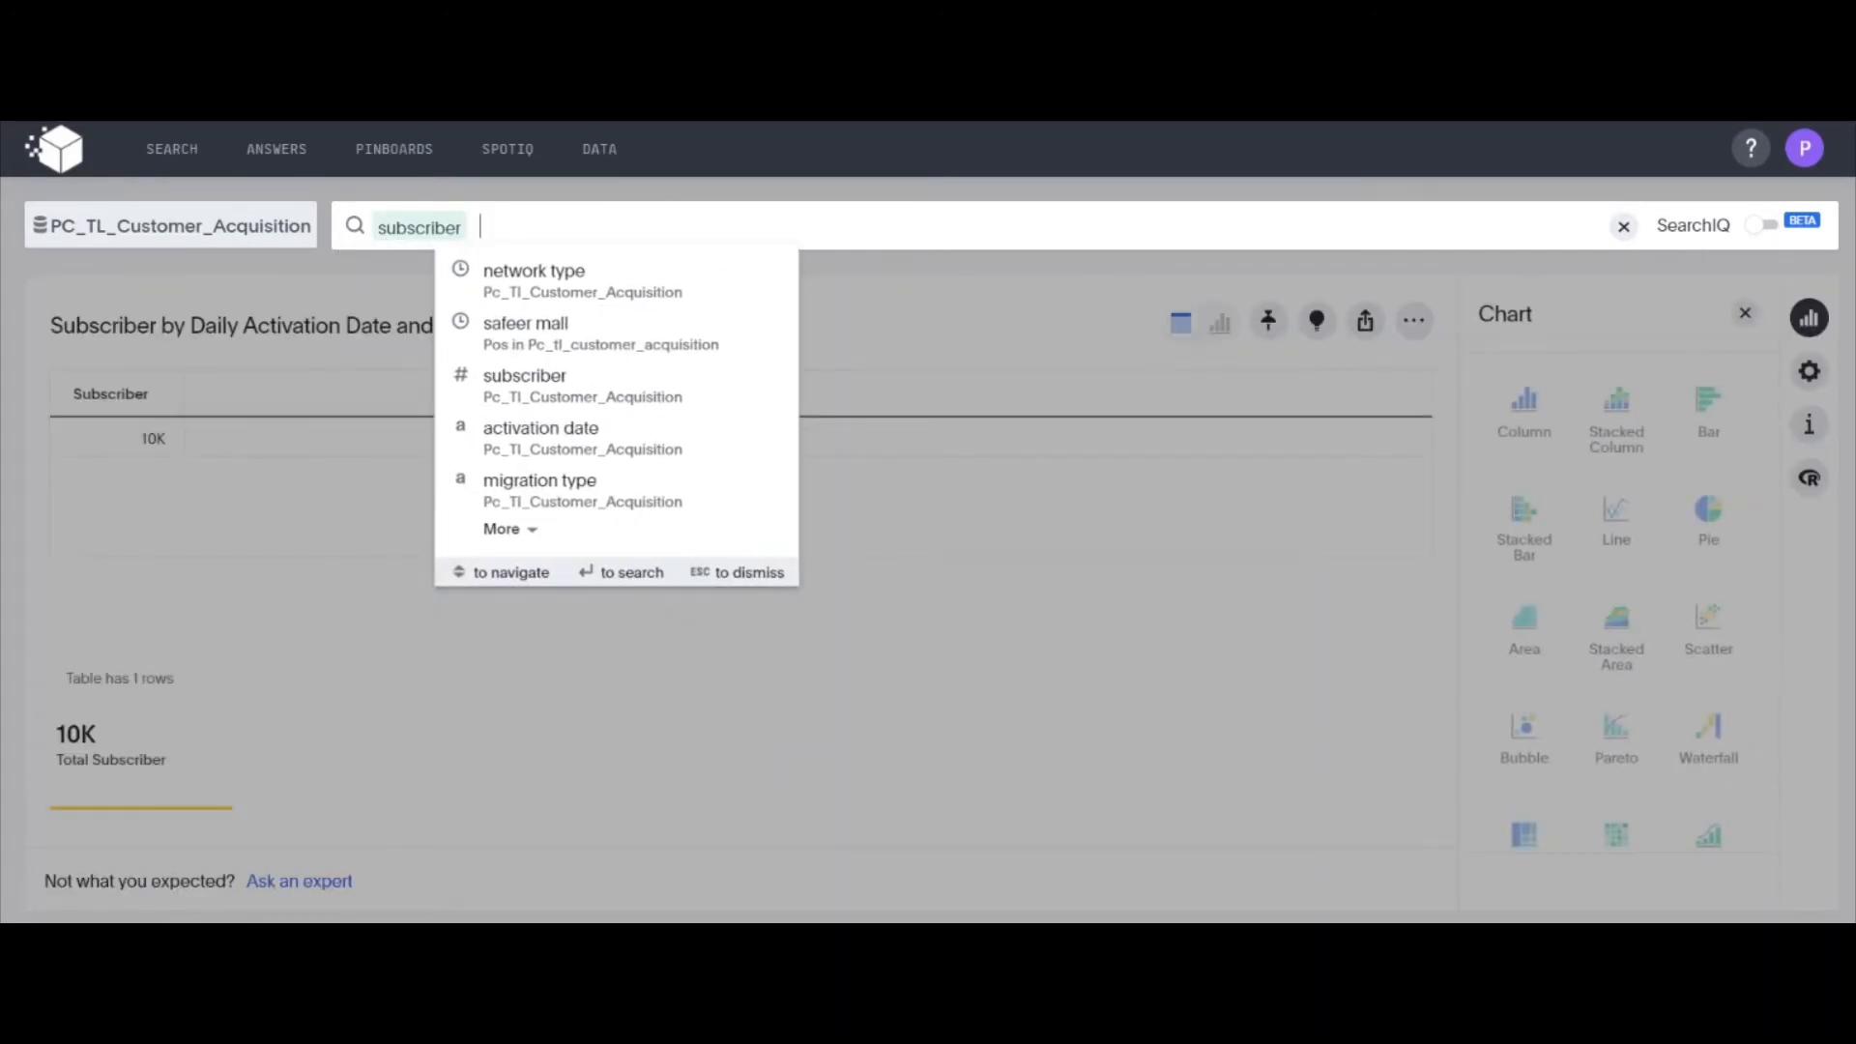
{"action": "type", "text": "af"}
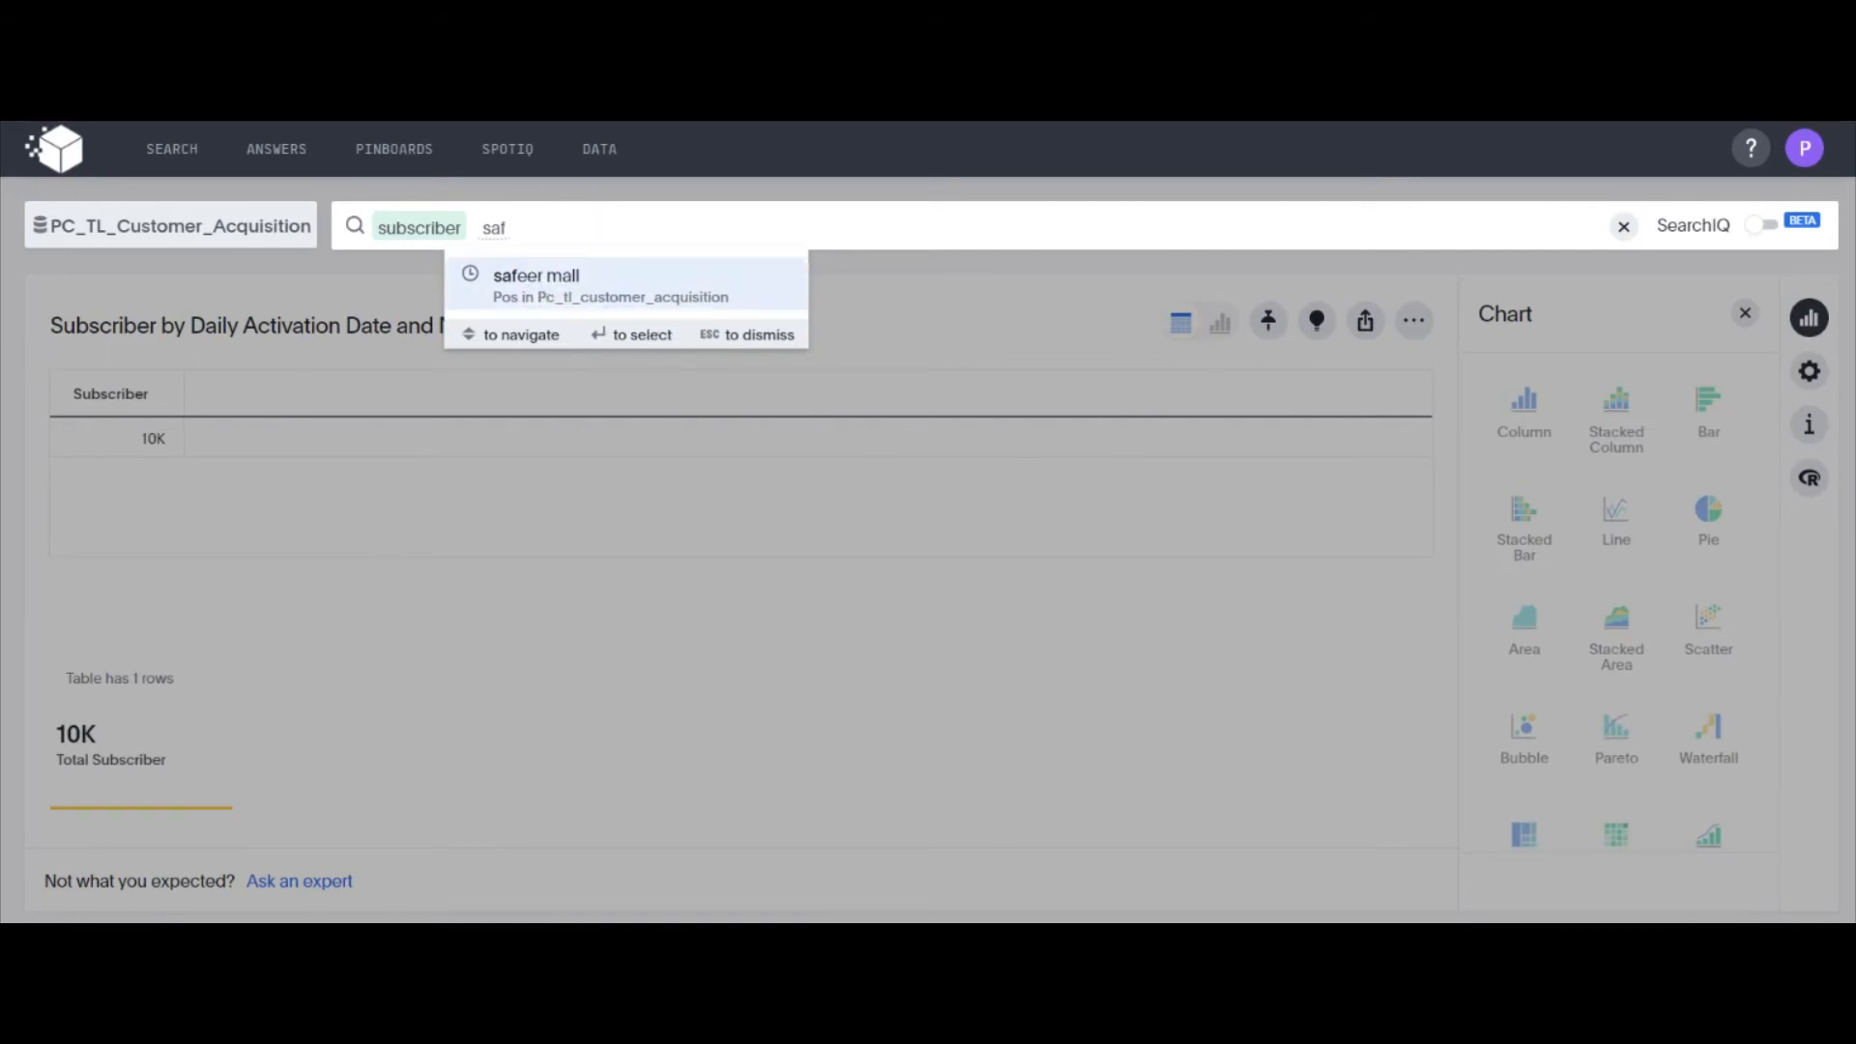
{"action": "left_click", "coordinate": [526, 286]}
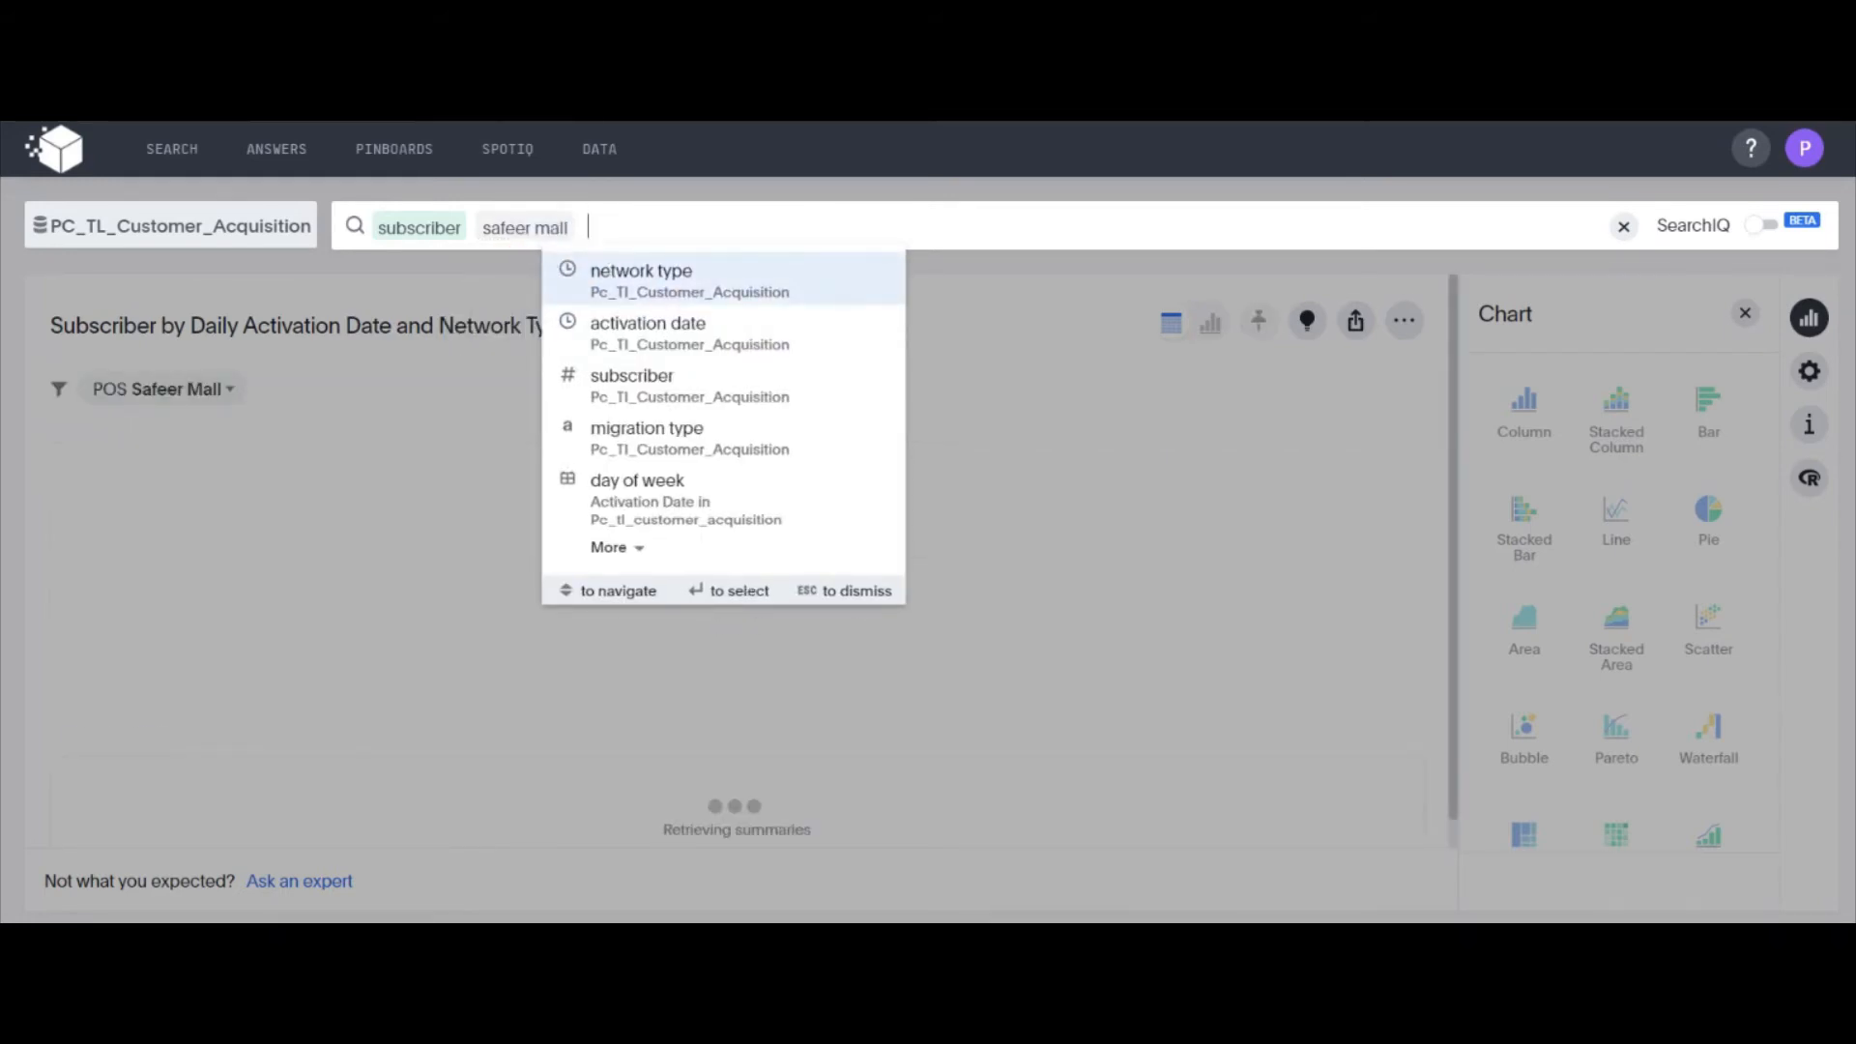
Restrict the safeer mall subscriber search to activation dates in 2020
{"action": "left_click", "coordinate": [622, 228]}
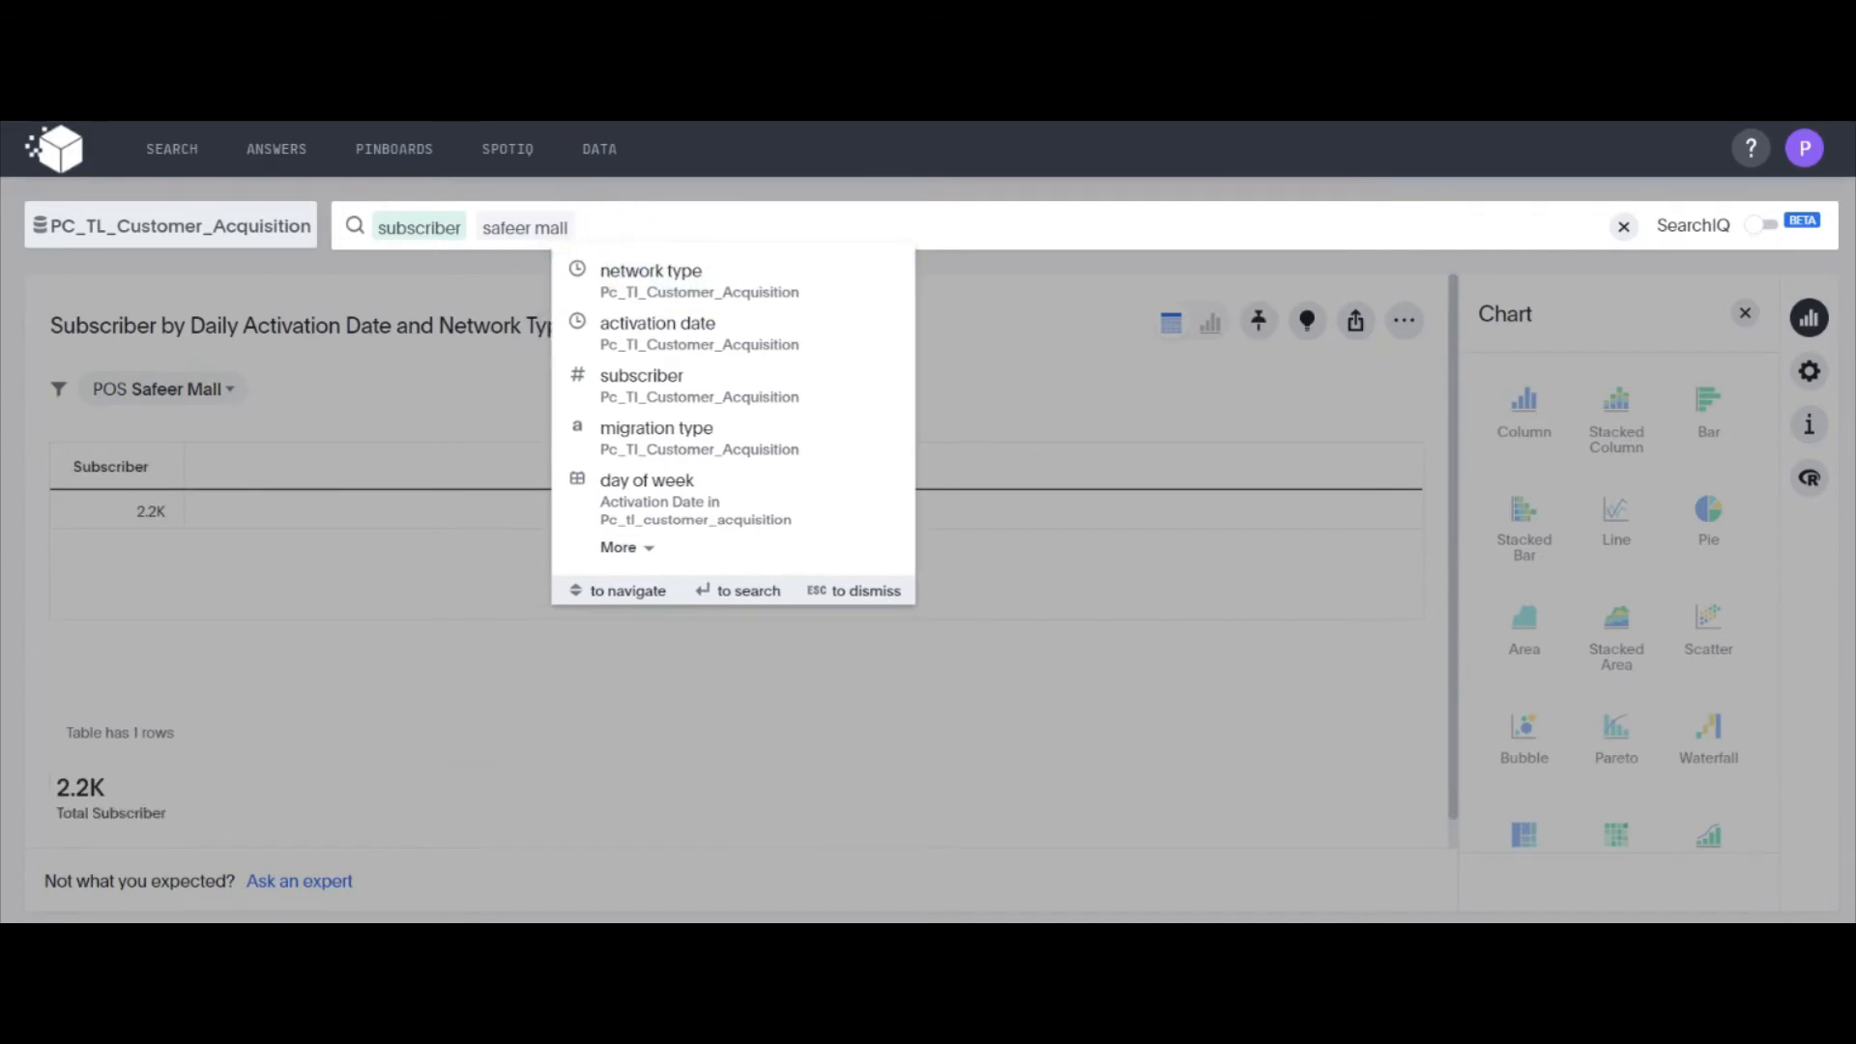
{"action": "type", "text": "2020"}
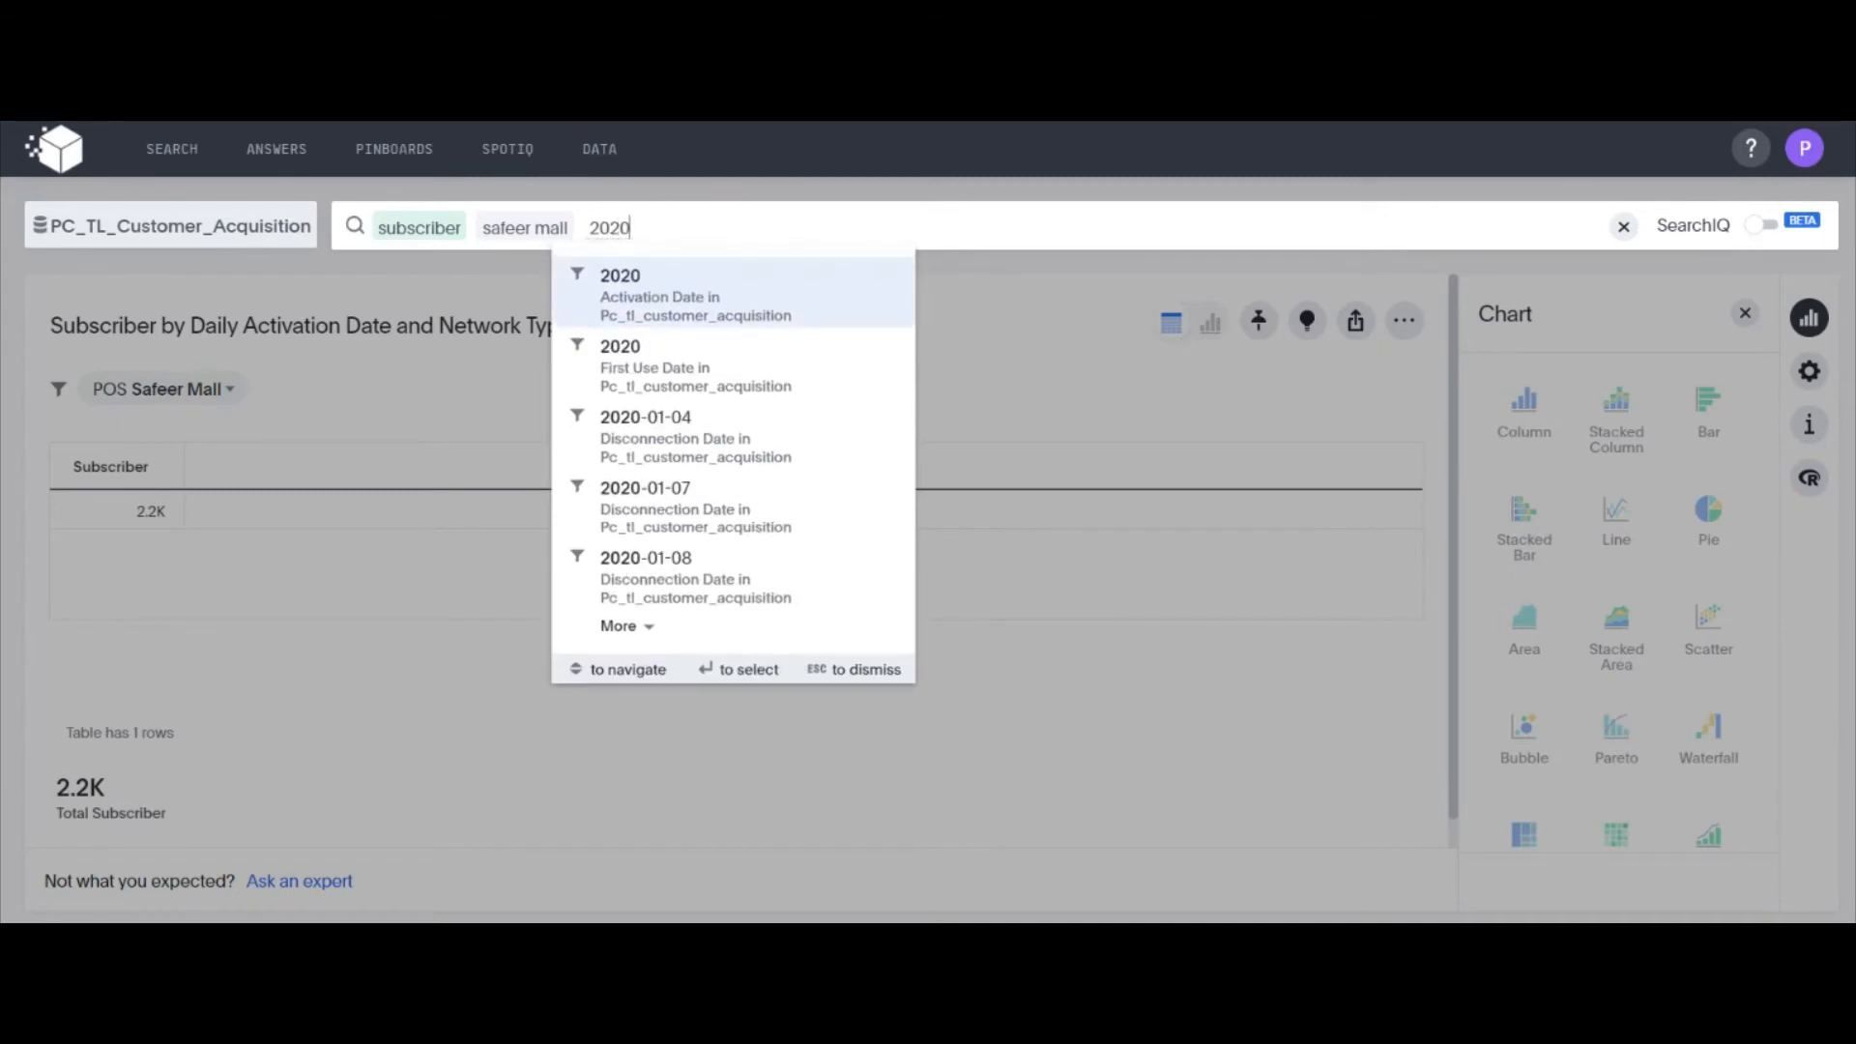
{"action": "key", "text": "Return"}
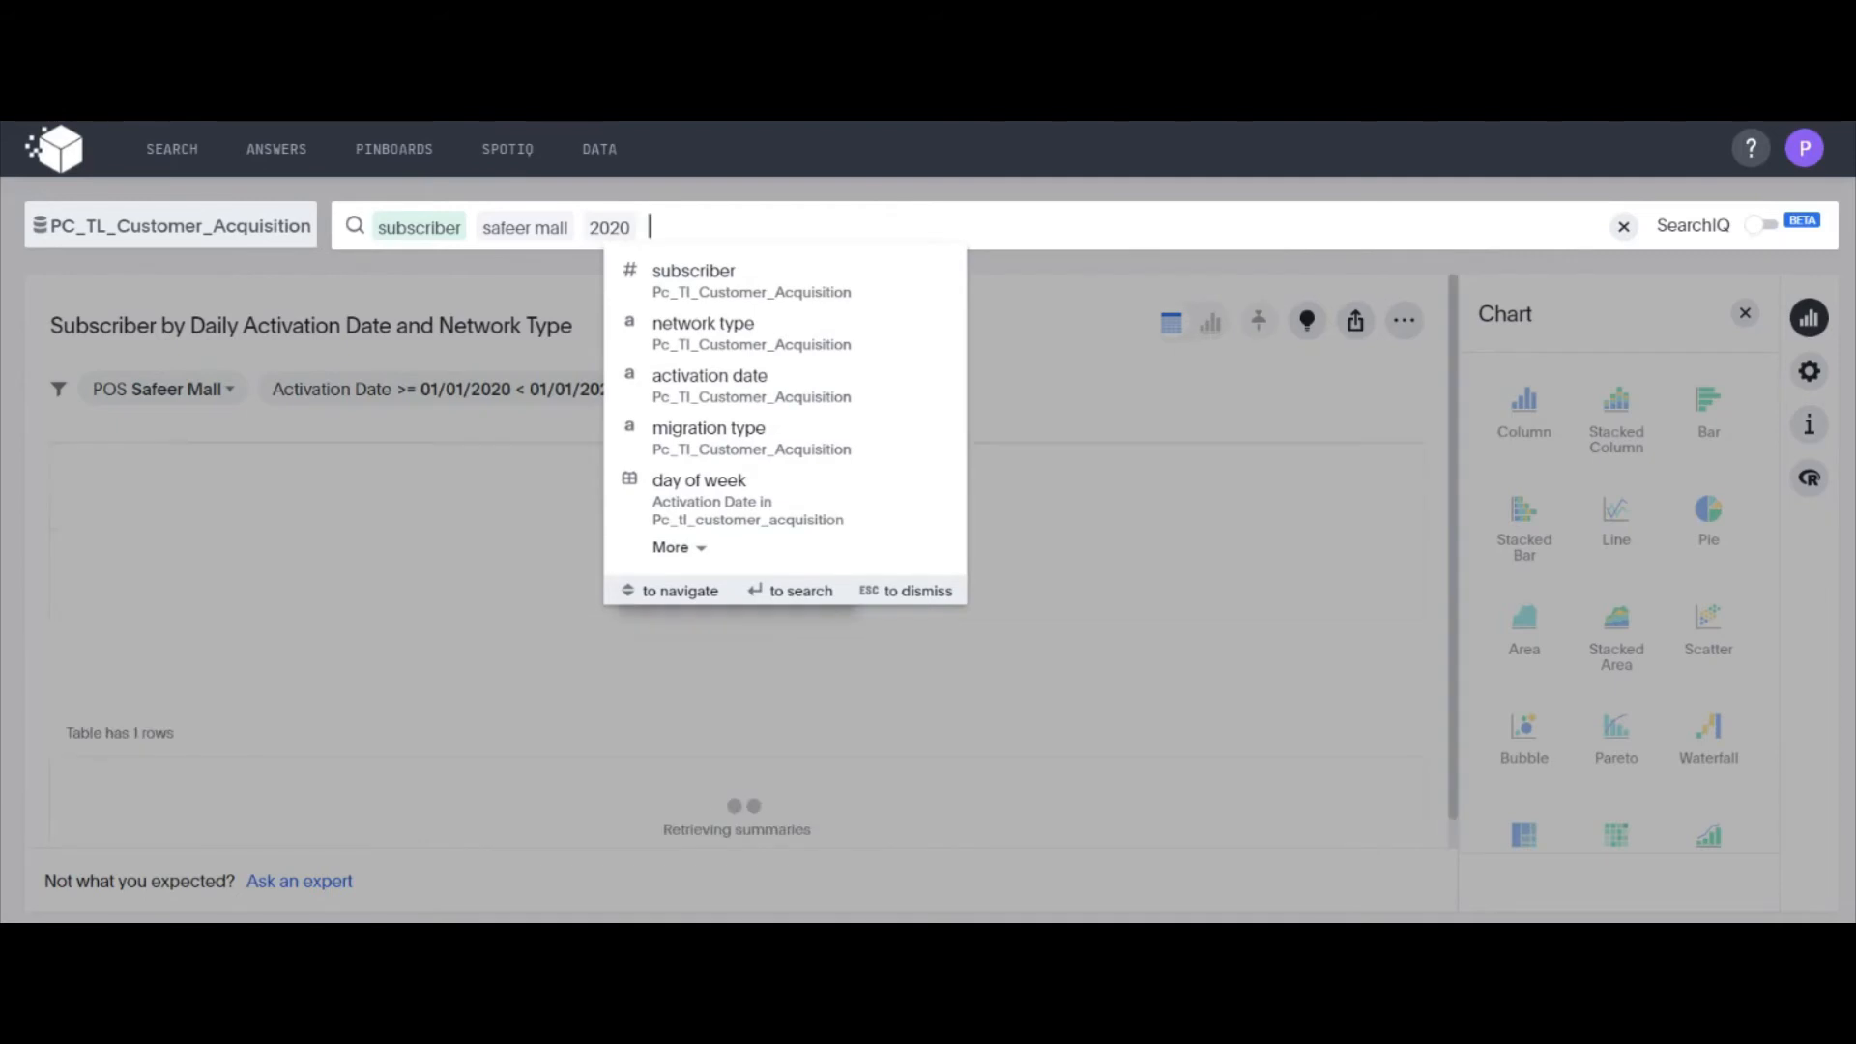
{"action": "left_click", "coordinate": [310, 600]}
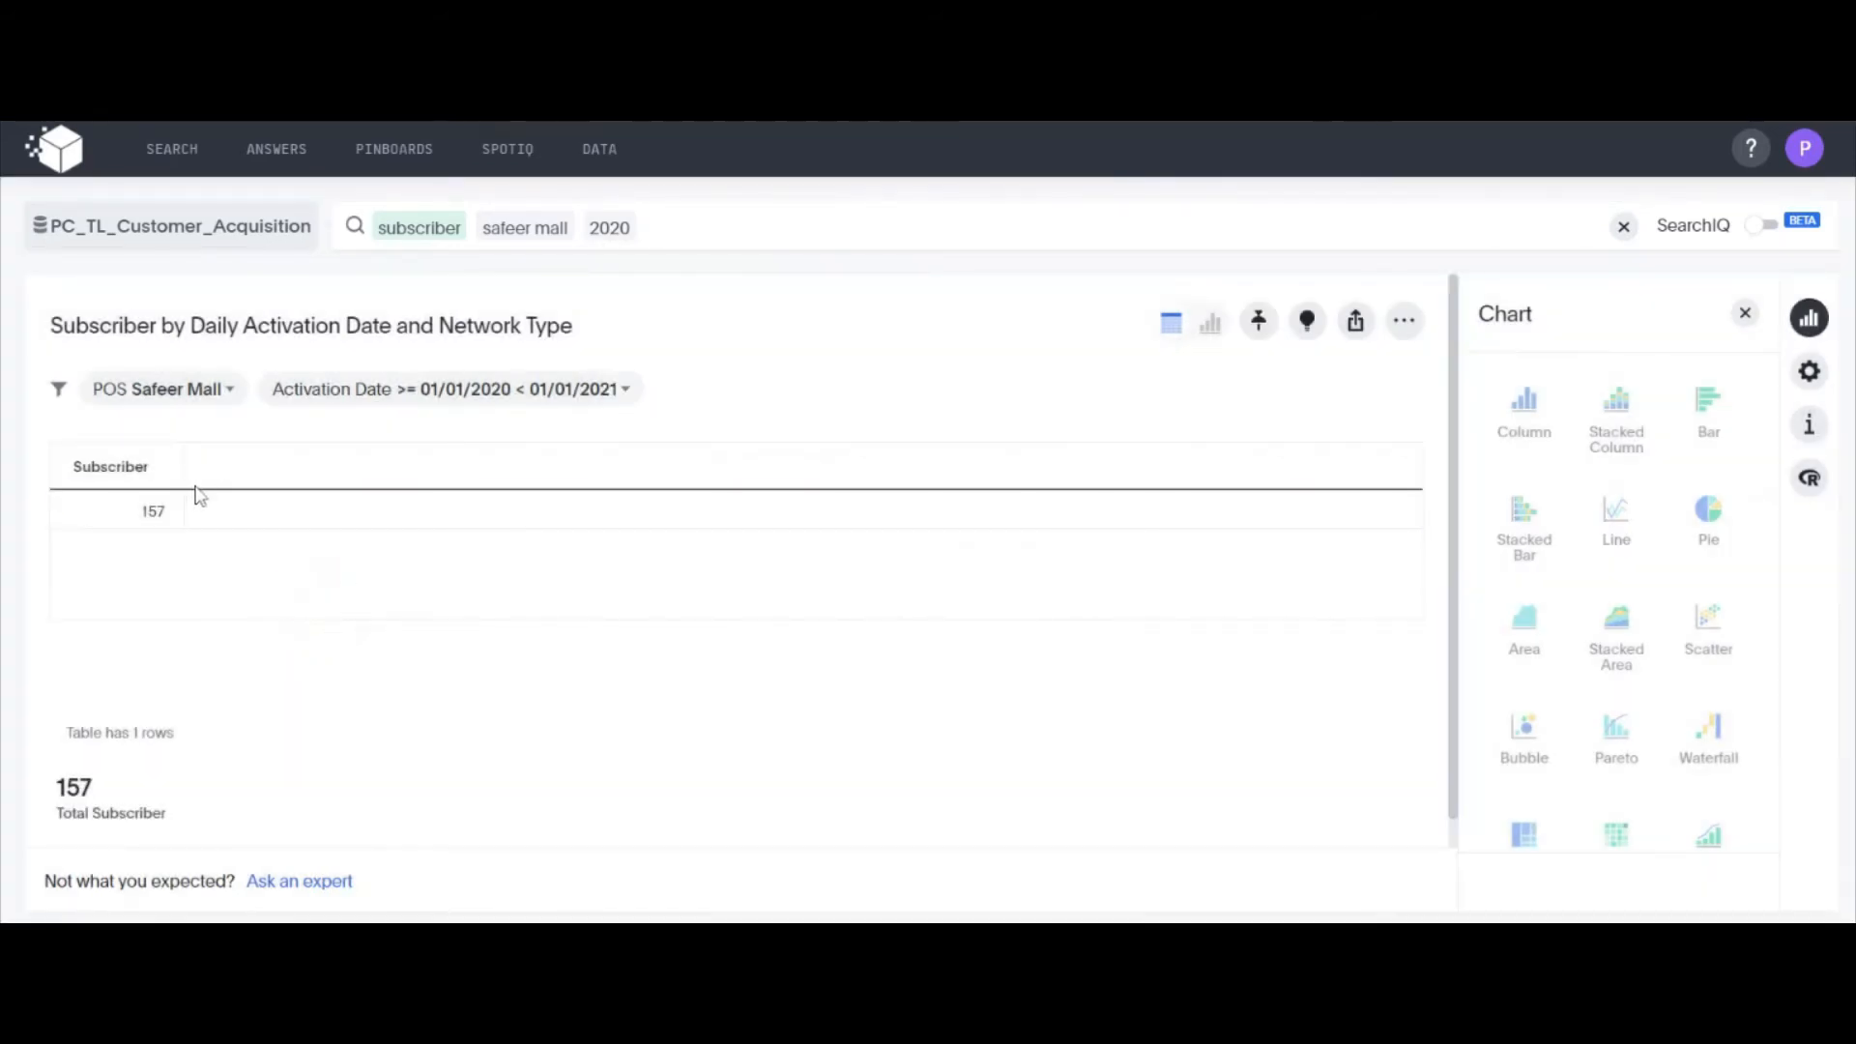
Replace the 2020 filter in the safeer mall subscriber search with last year
{"action": "left_click", "coordinate": [634, 212]}
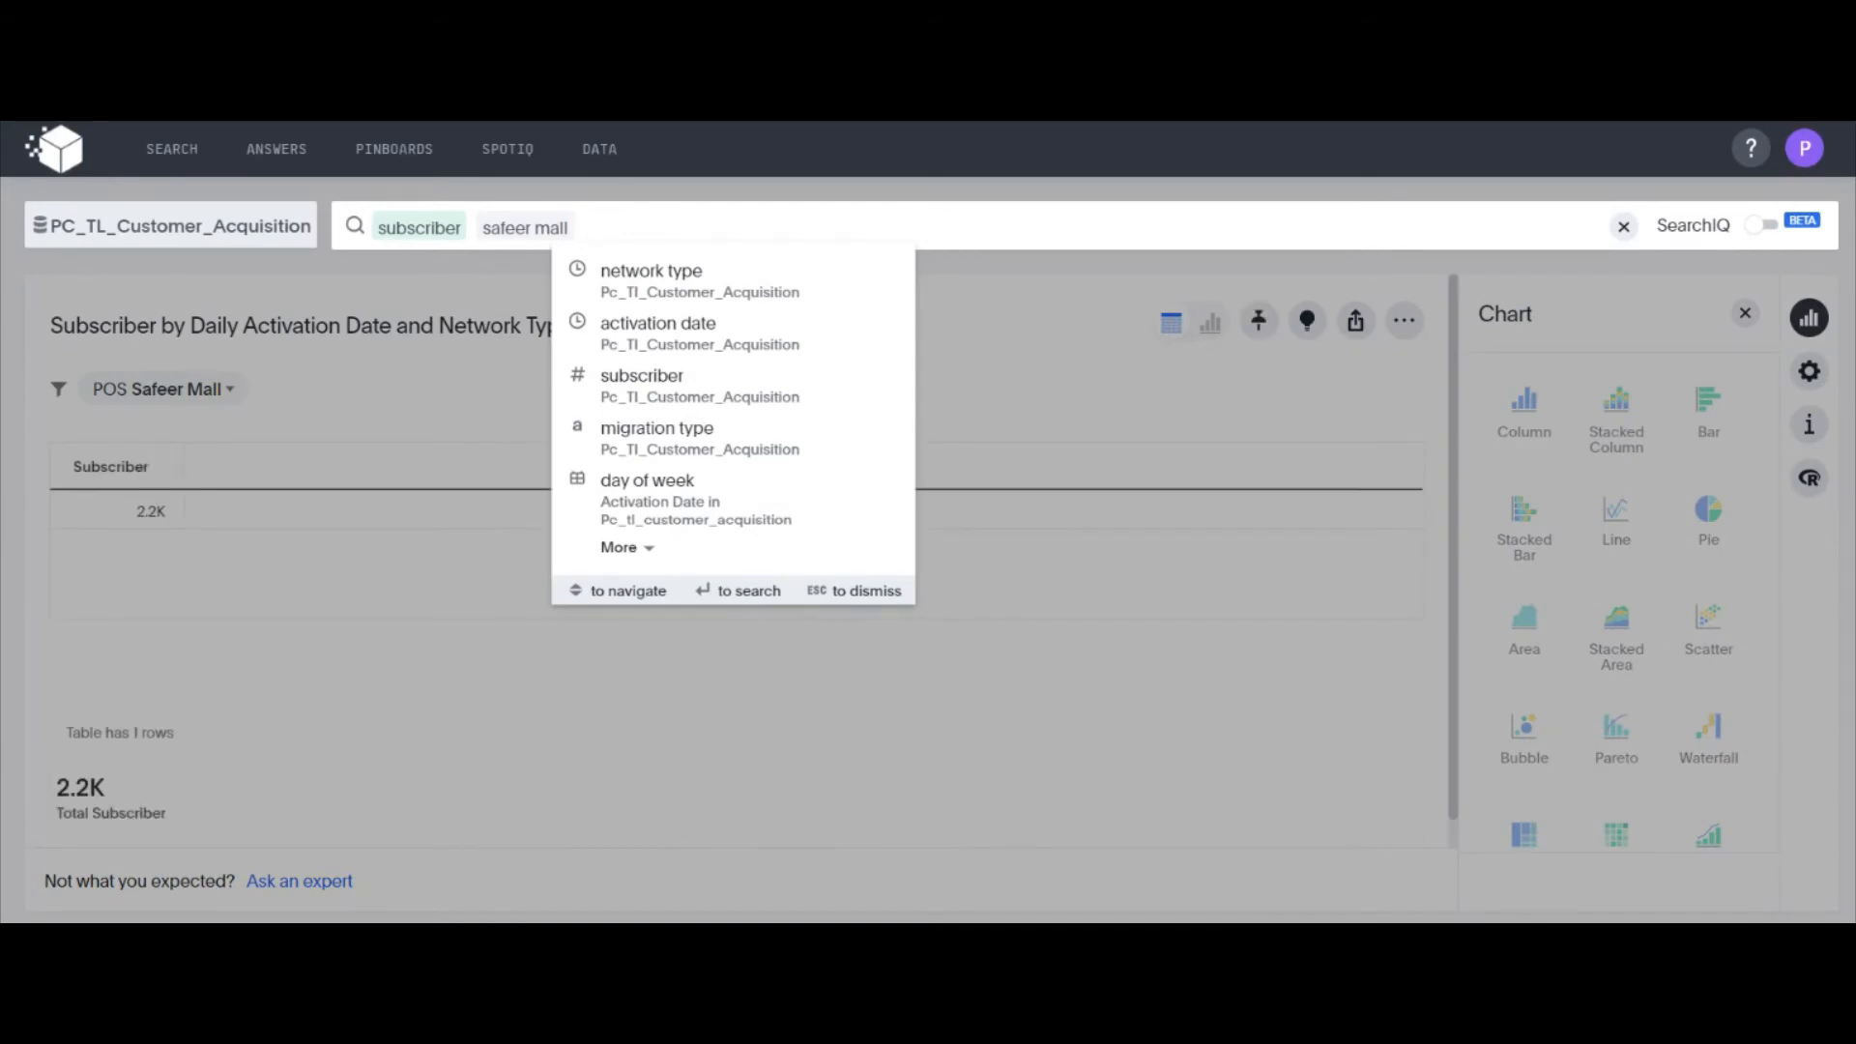
{"action": "type", "text": "la"}
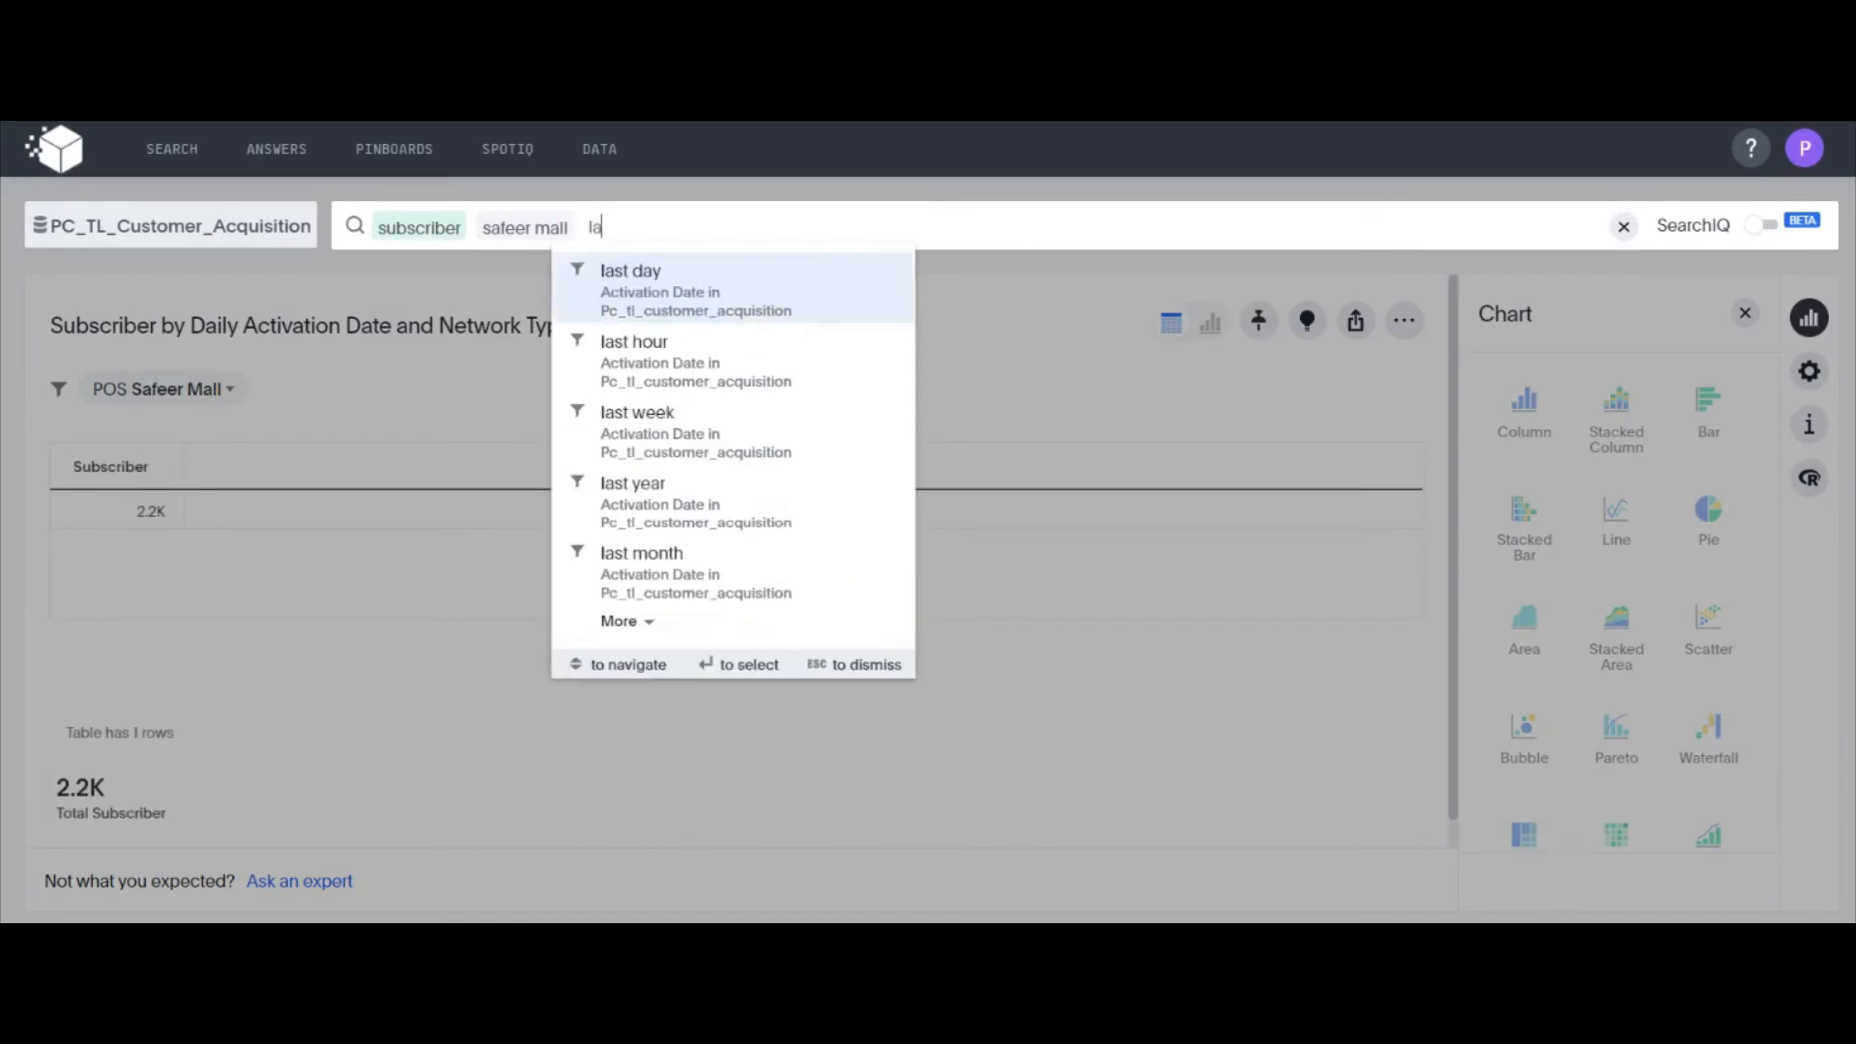
{"action": "type", "text": "st year"}
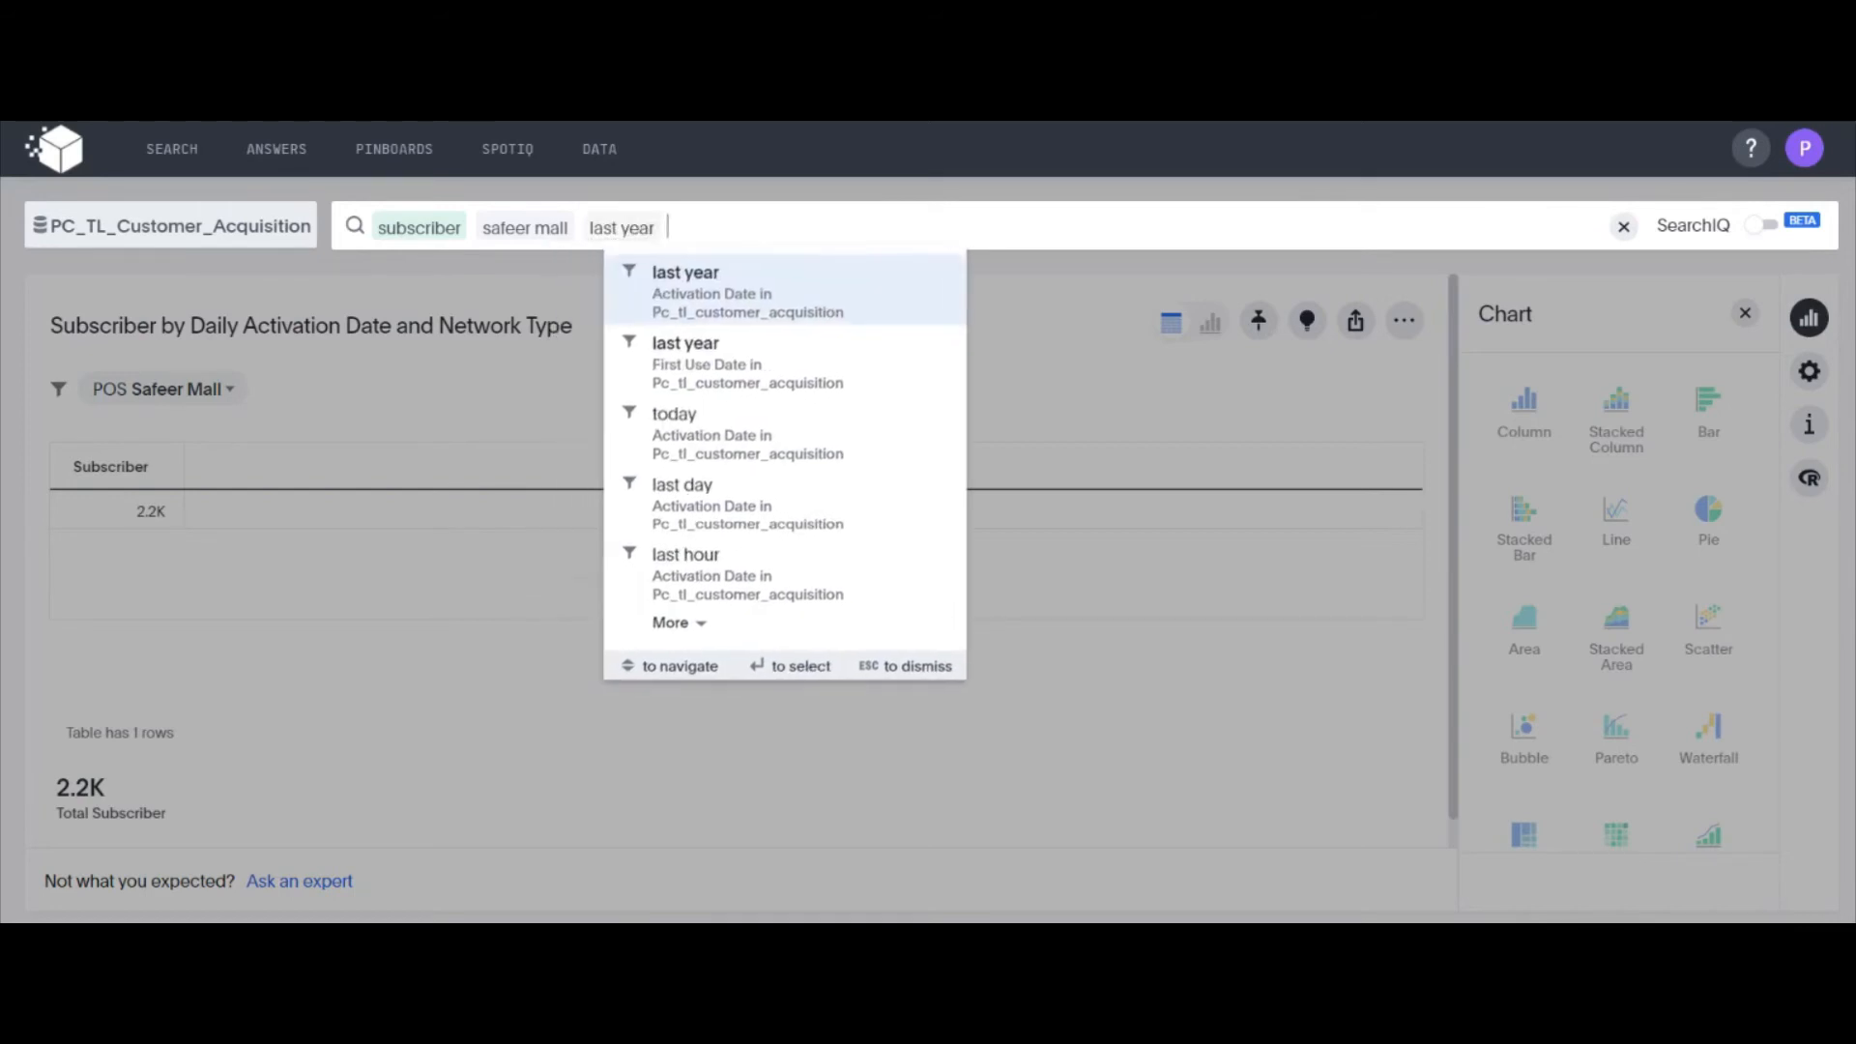
{"action": "key", "text": "Return"}
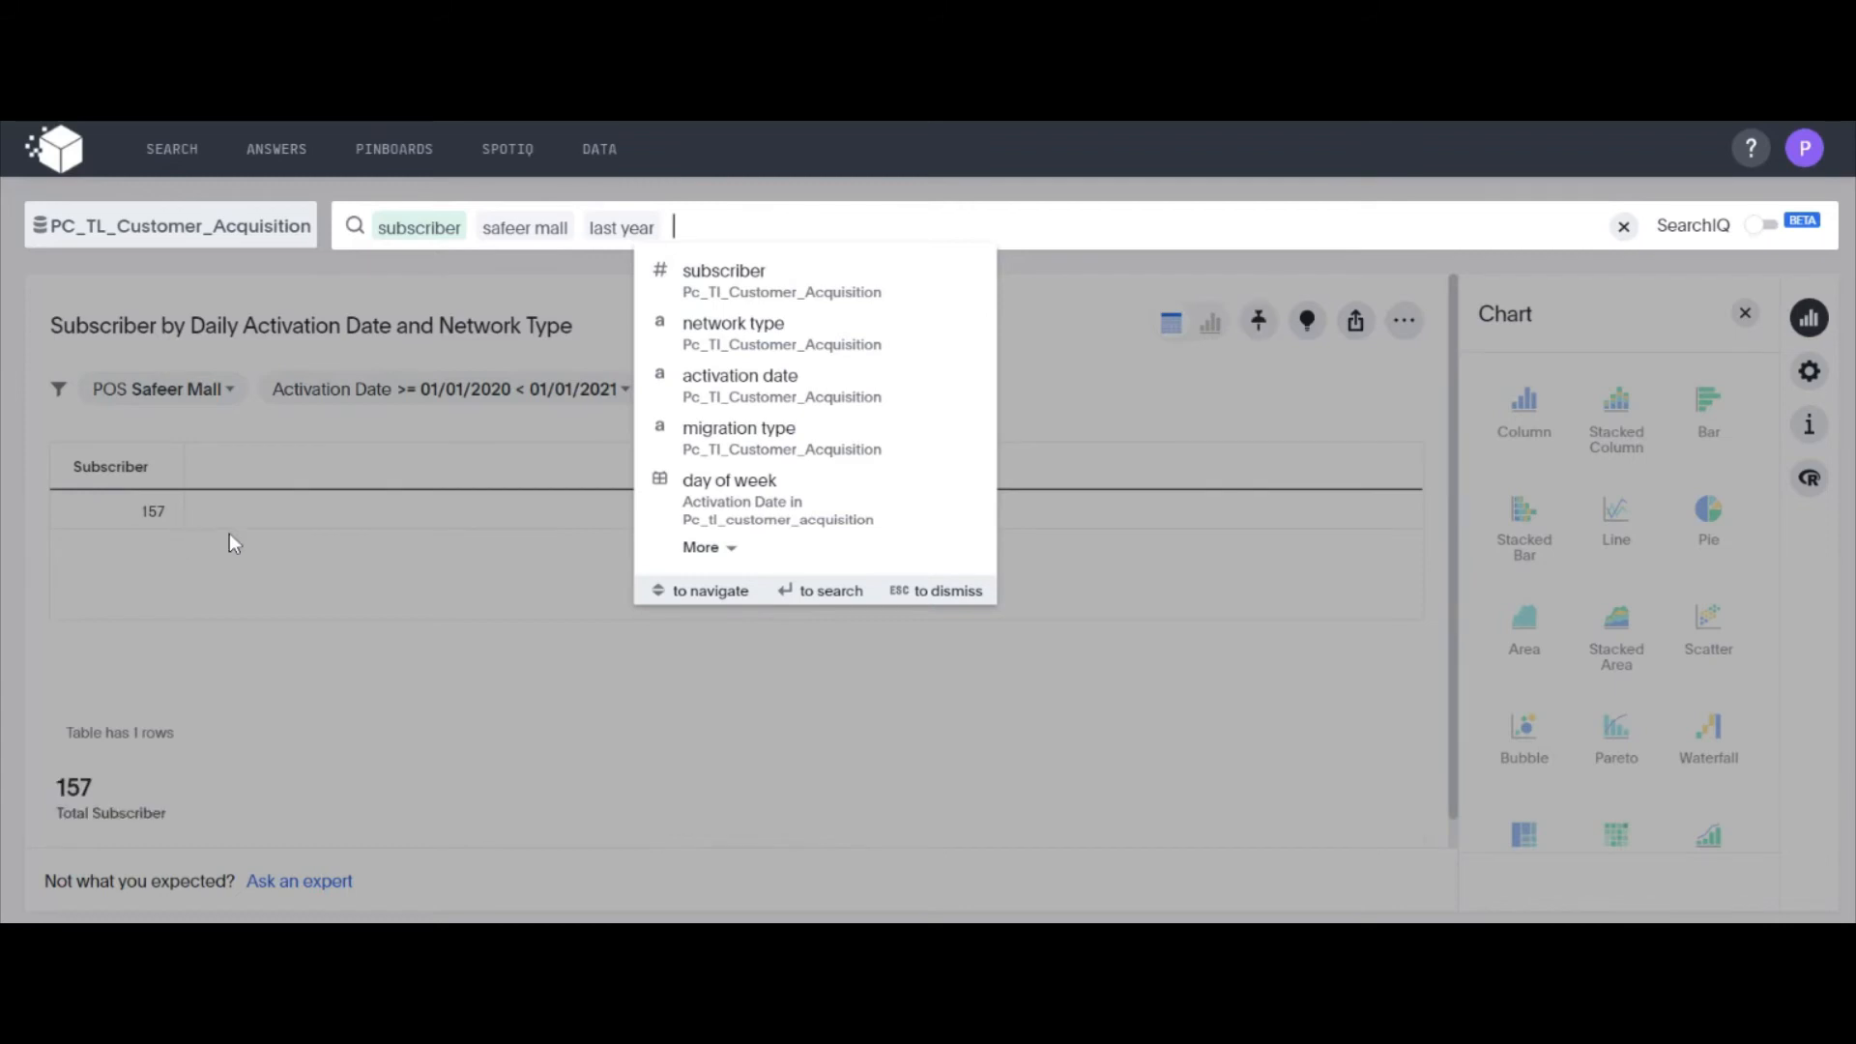
{"action": "left_click", "coordinate": [236, 551]}
Add january as an activation date filter to the safeer mall search for last year
{"action": "left_click", "coordinate": [674, 227]}
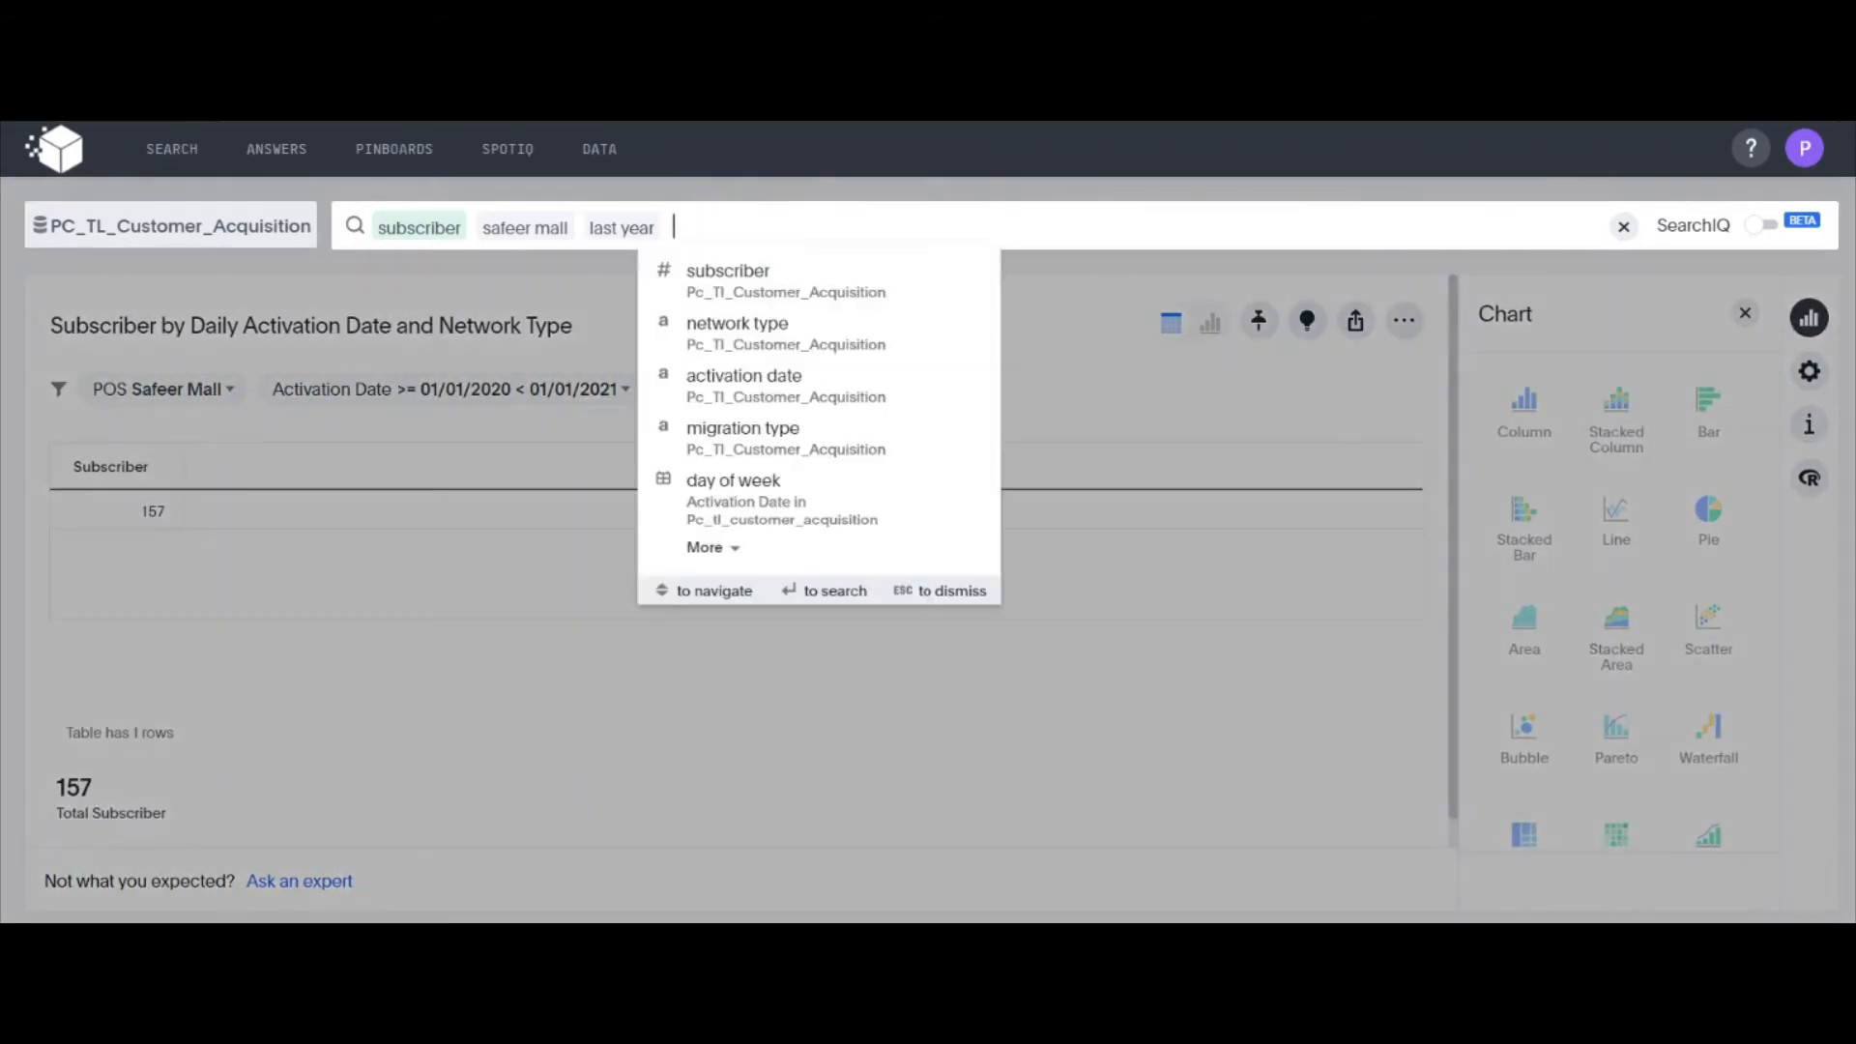
{"action": "type", "text": "januar"}
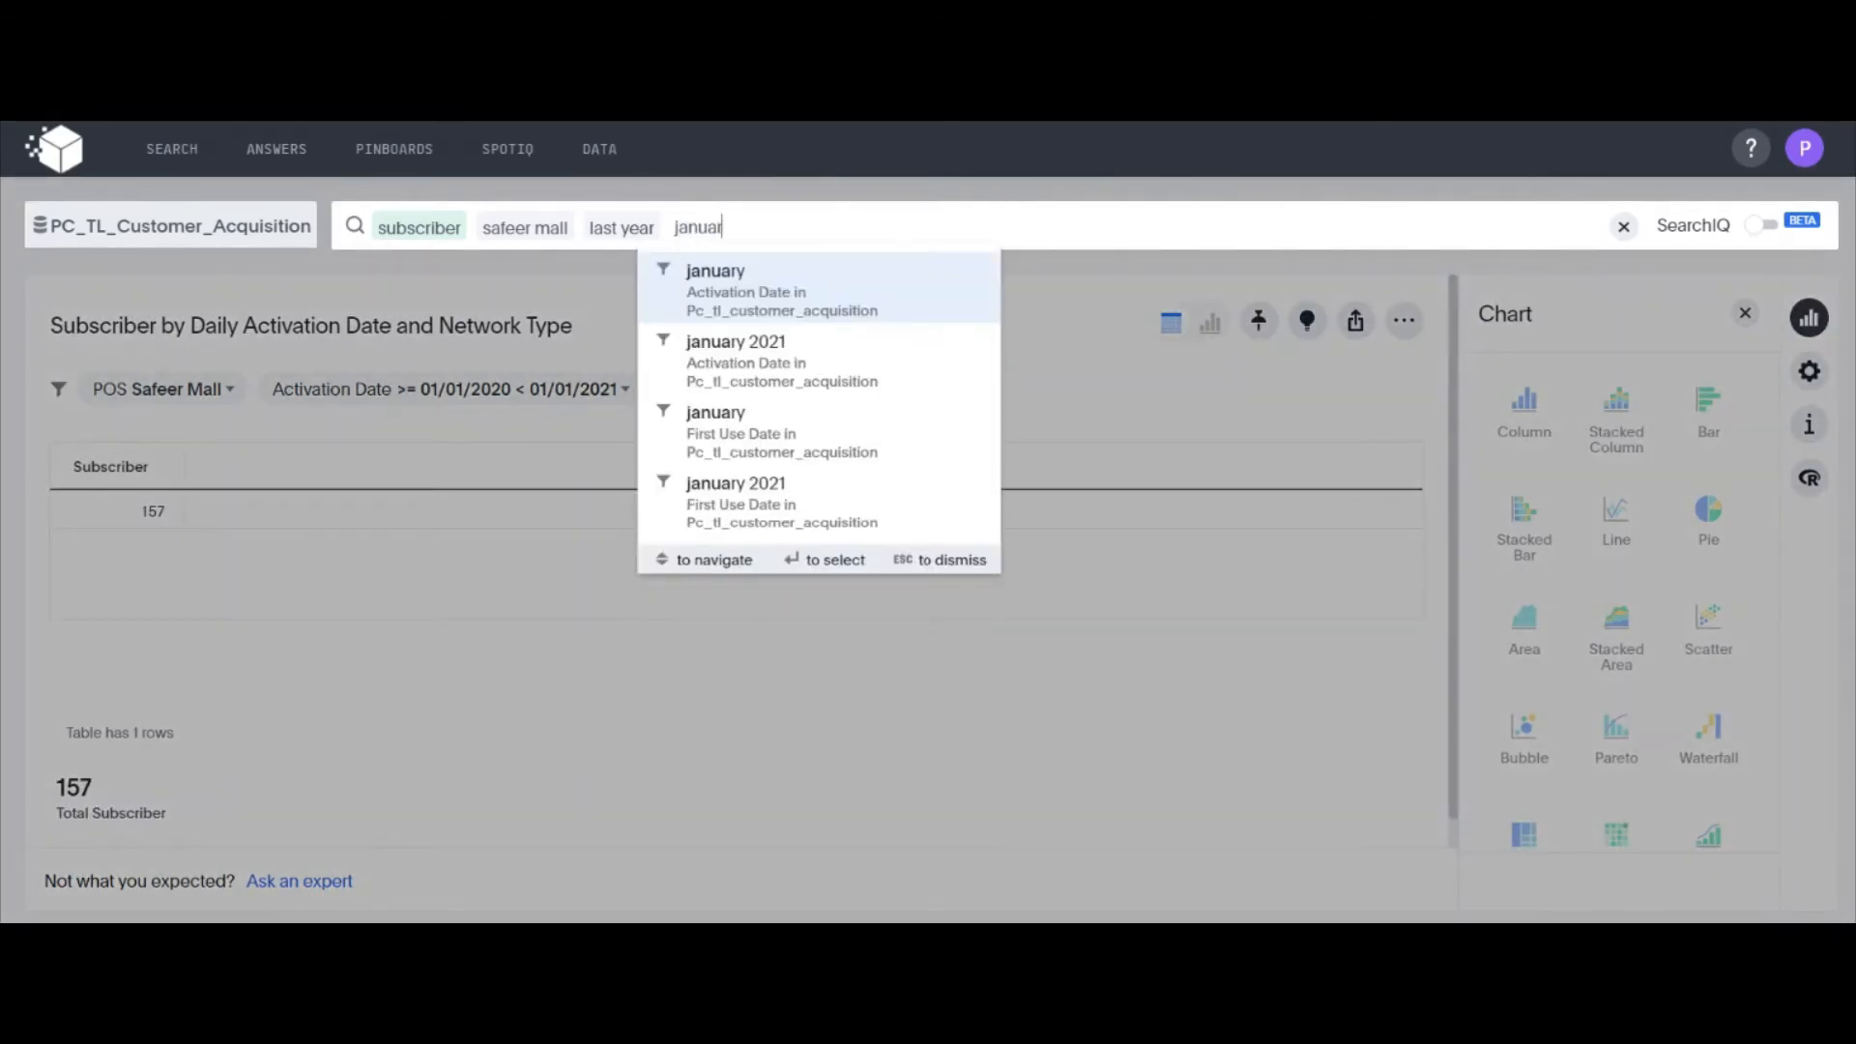
{"action": "type", "text": "y"}
{"action": "key", "text": "Return"}
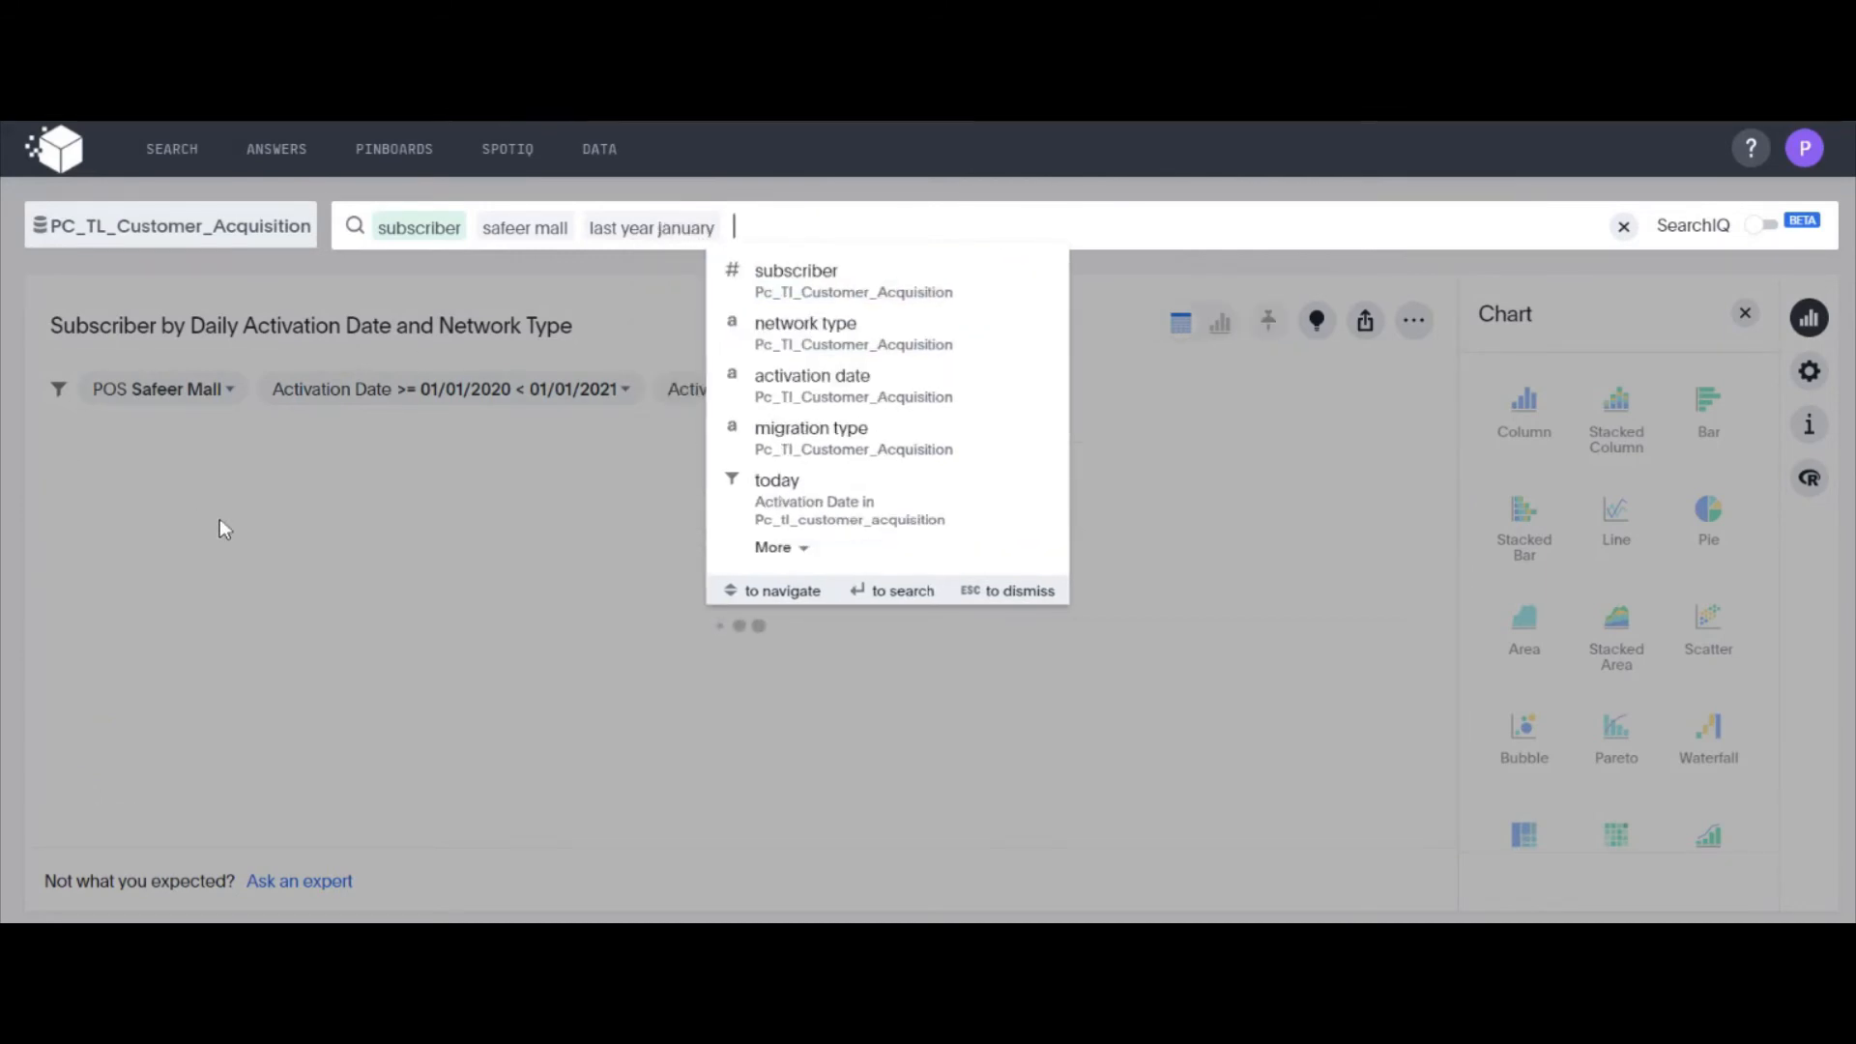
{"action": "left_click", "coordinate": [300, 592]}
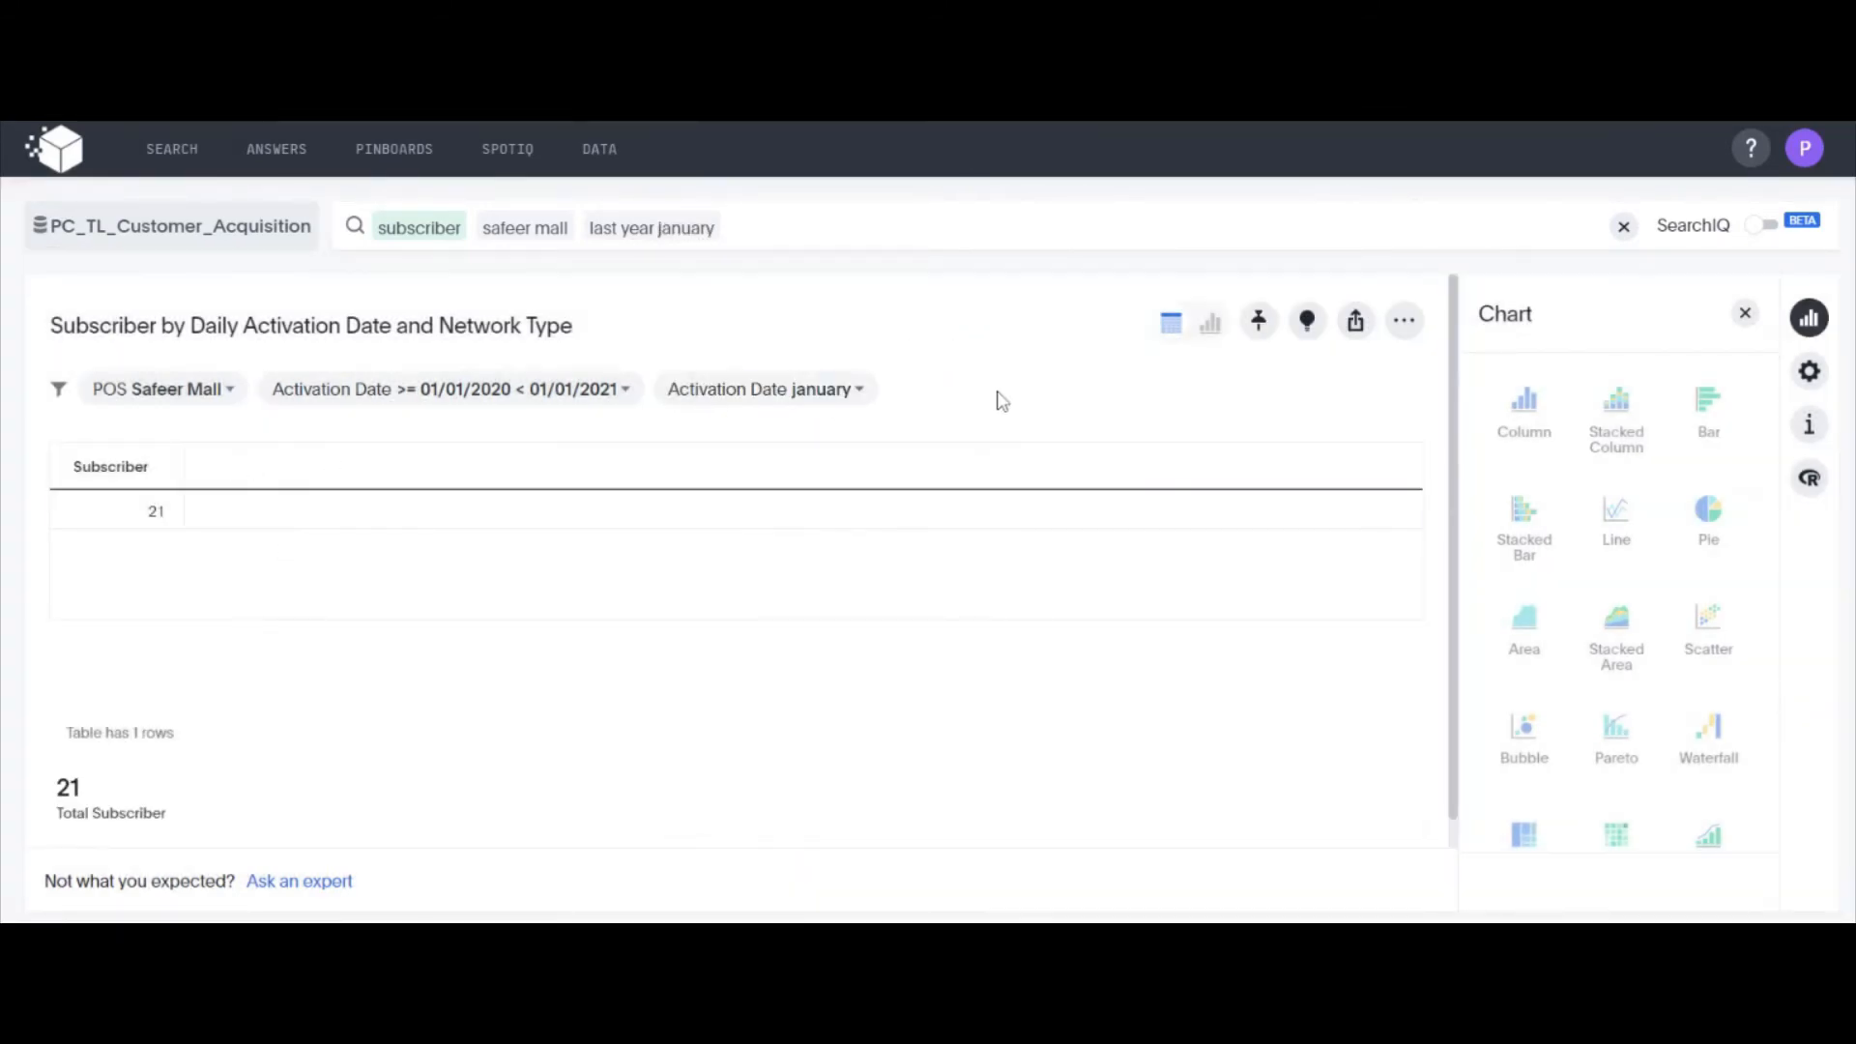
Pin the safeer mall subscriber result for last year january to the Acq pinboard
{"action": "left_click", "coordinate": [1258, 320]}
{"action": "left_click", "coordinate": [727, 456]}
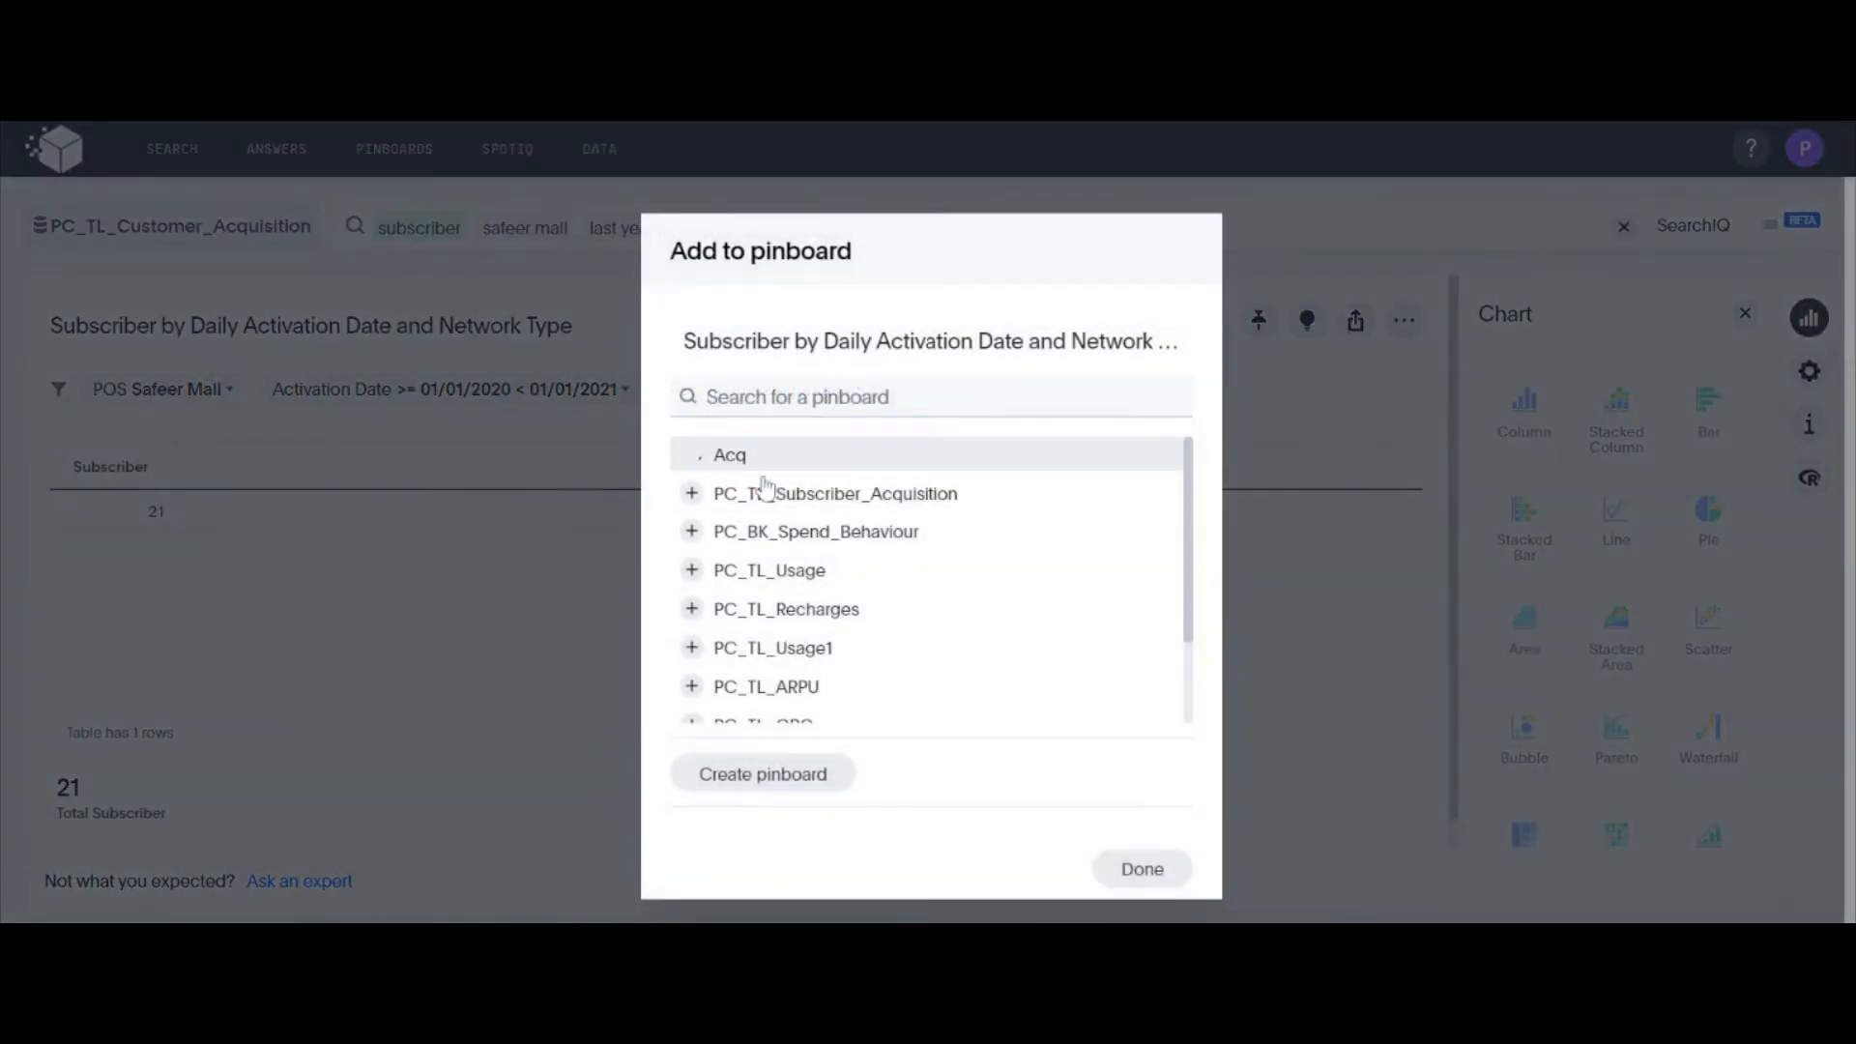
{"action": "left_click", "coordinate": [1192, 873]}
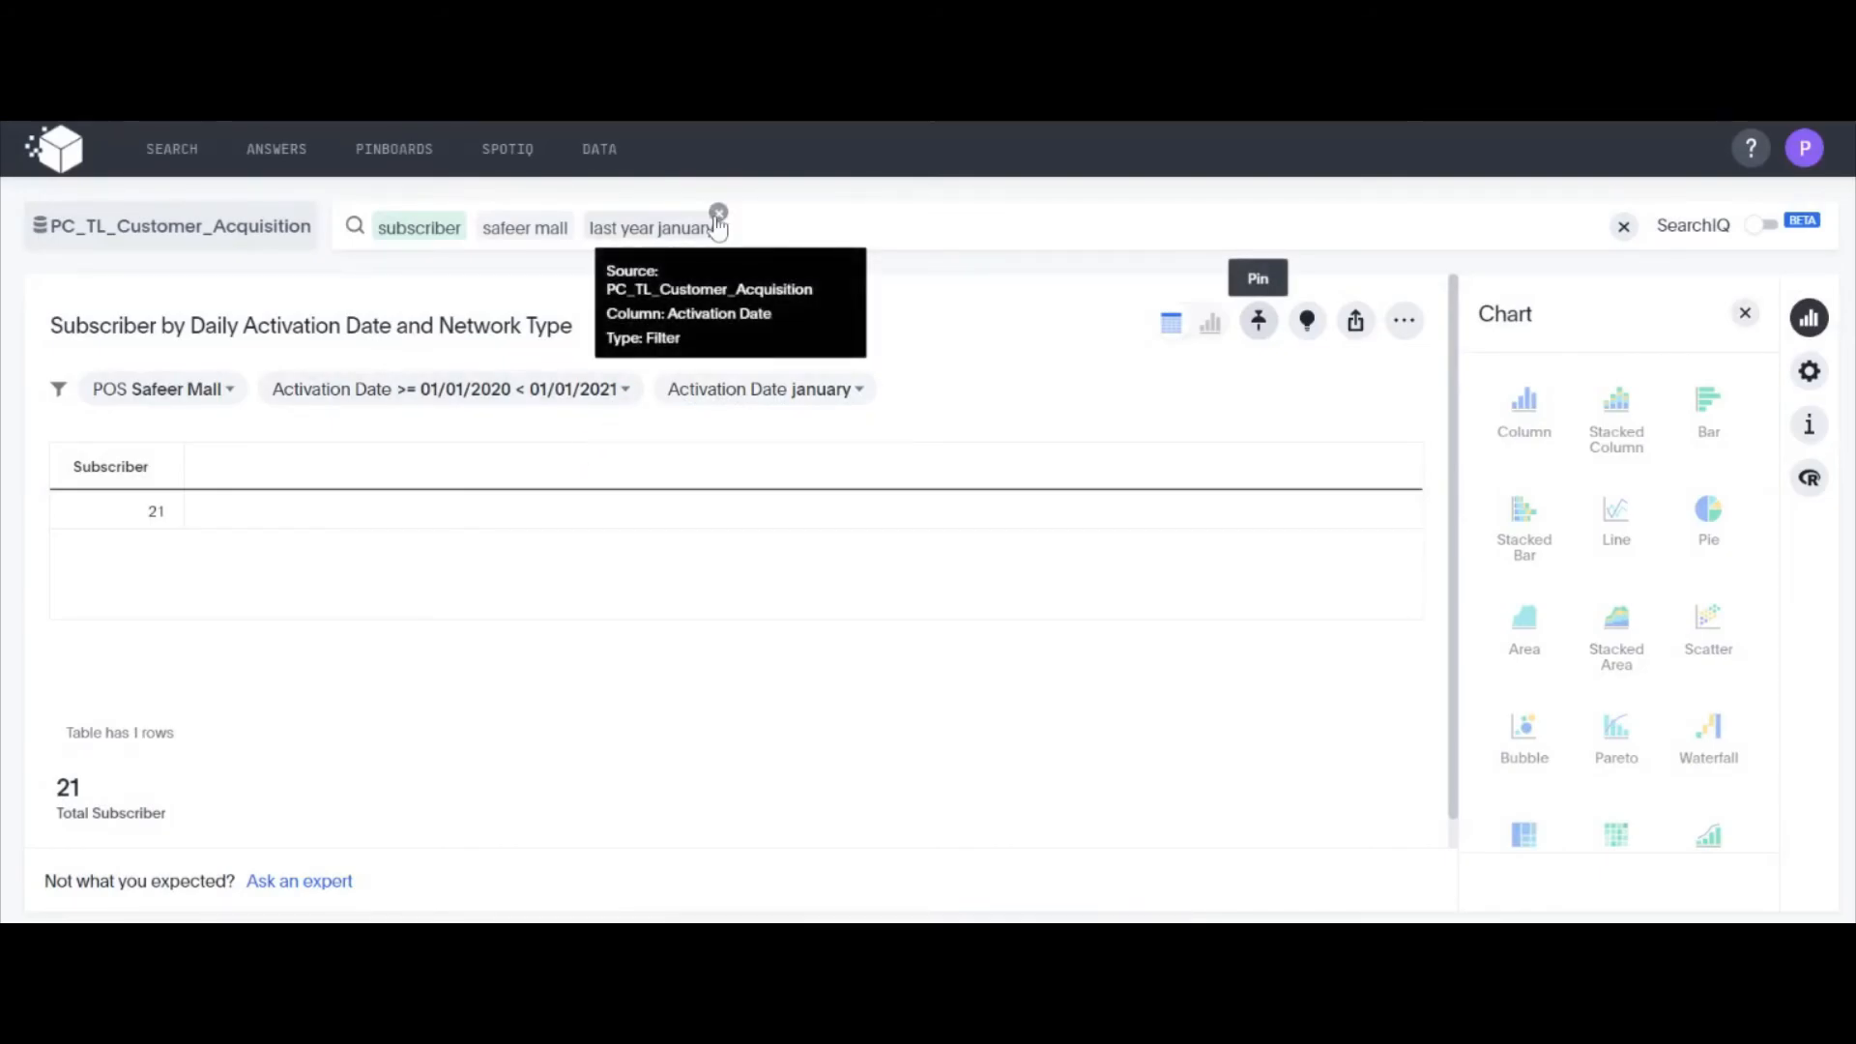
Remove the last year january, safeer mall and subscriber terms from the search
{"action": "left_click", "coordinate": [712, 213]}
{"action": "left_click", "coordinate": [573, 213]}
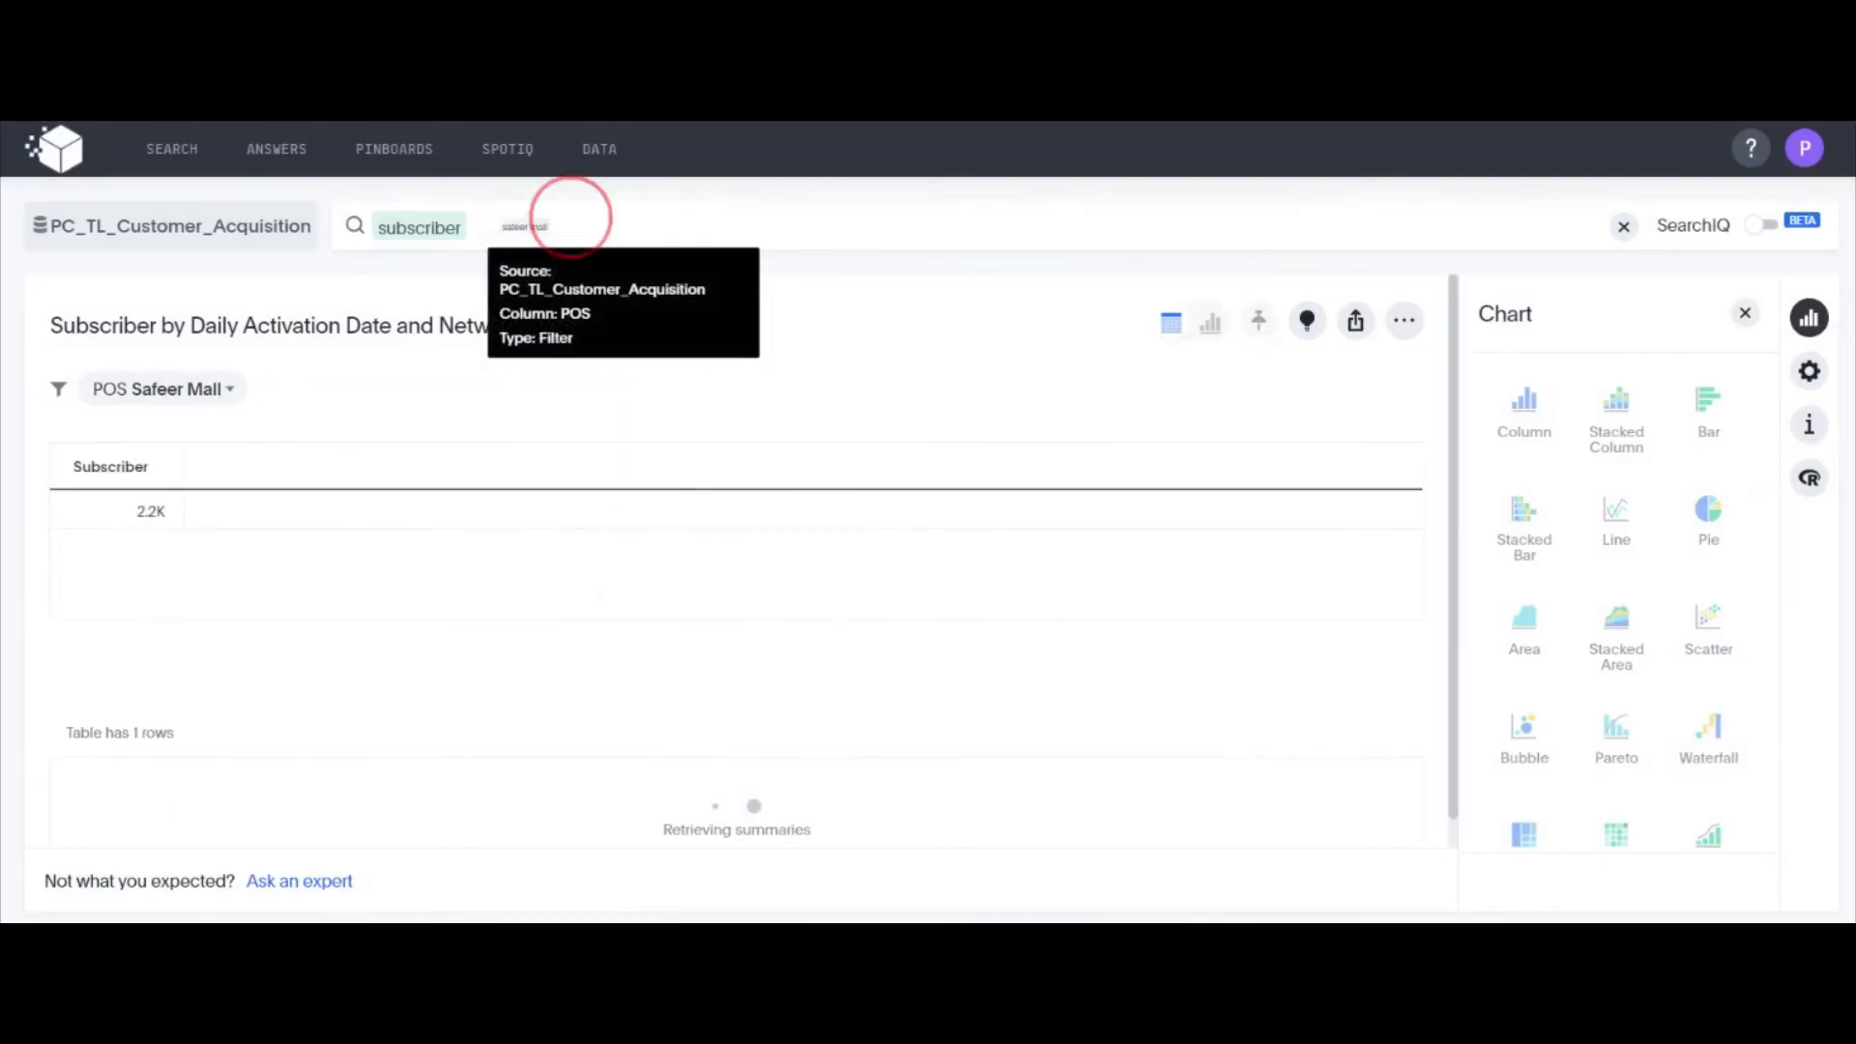
{"action": "left_click", "coordinate": [465, 213]}
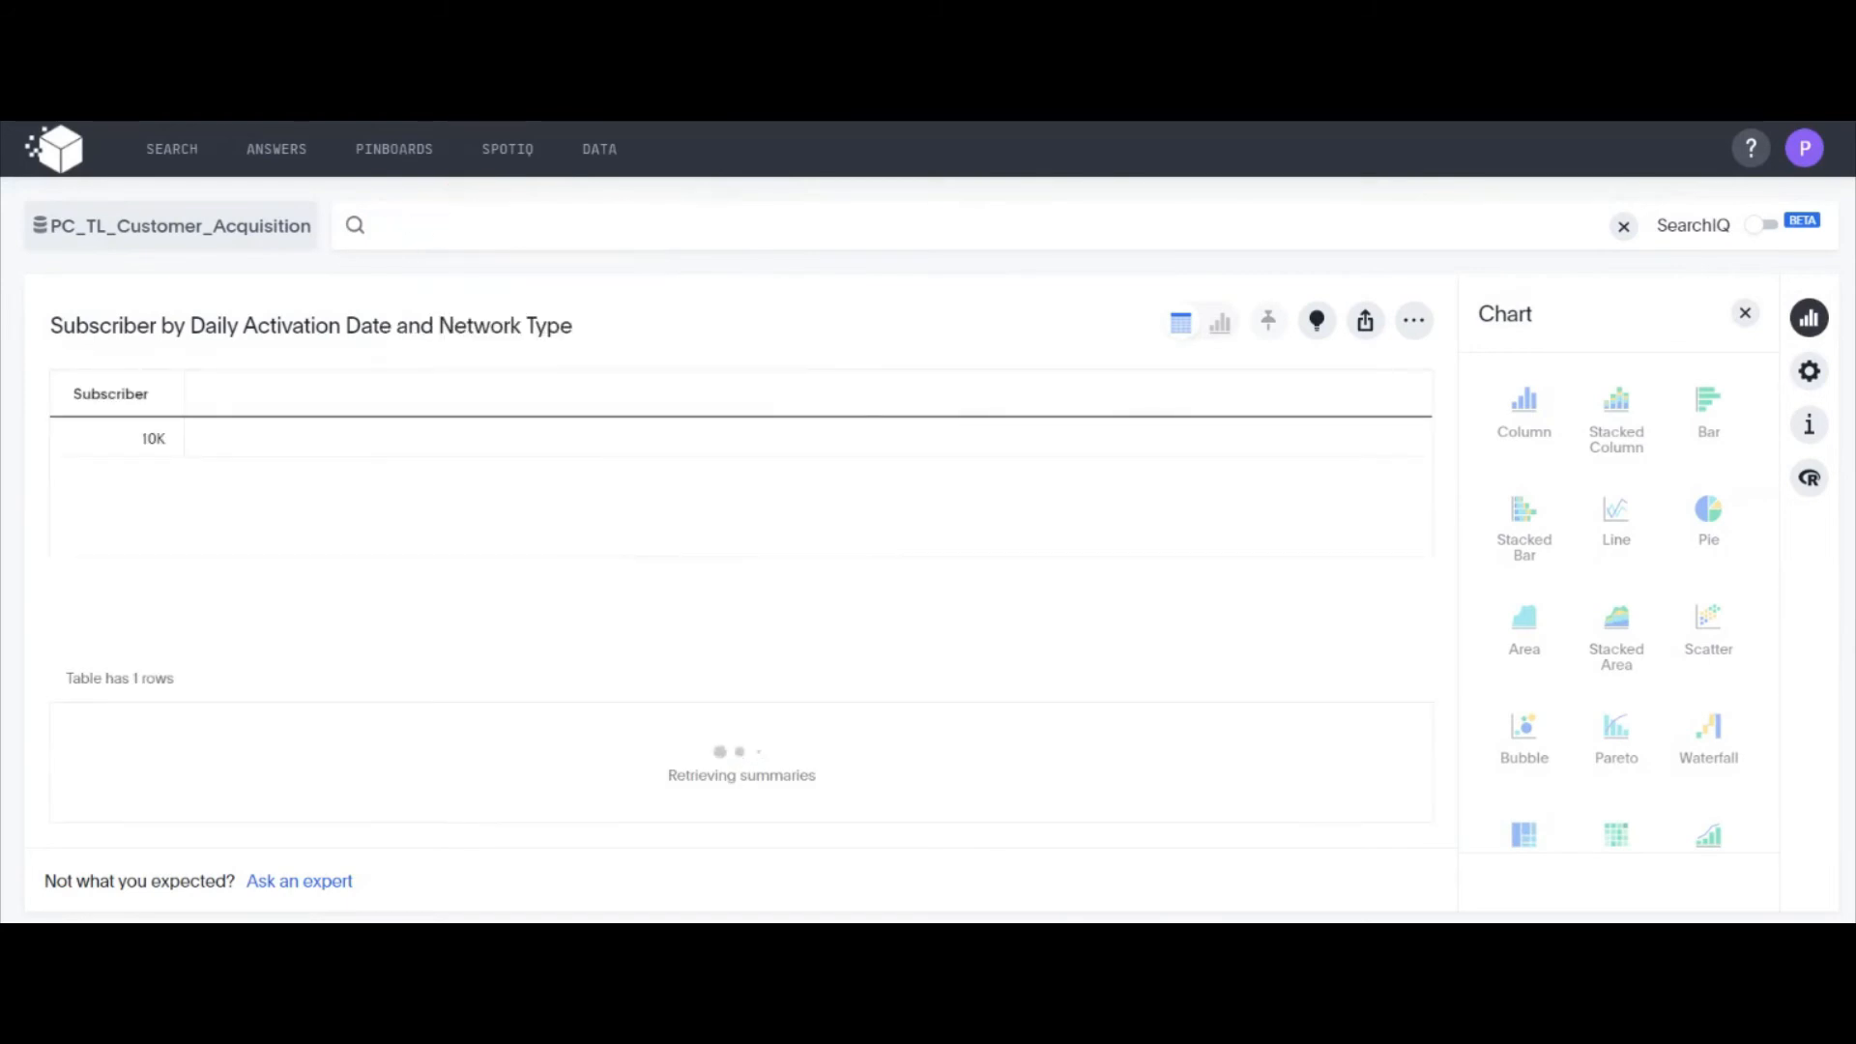
Search for subscriber compared as 2019 vs 2020
{"action": "left_click", "coordinate": [483, 227]}
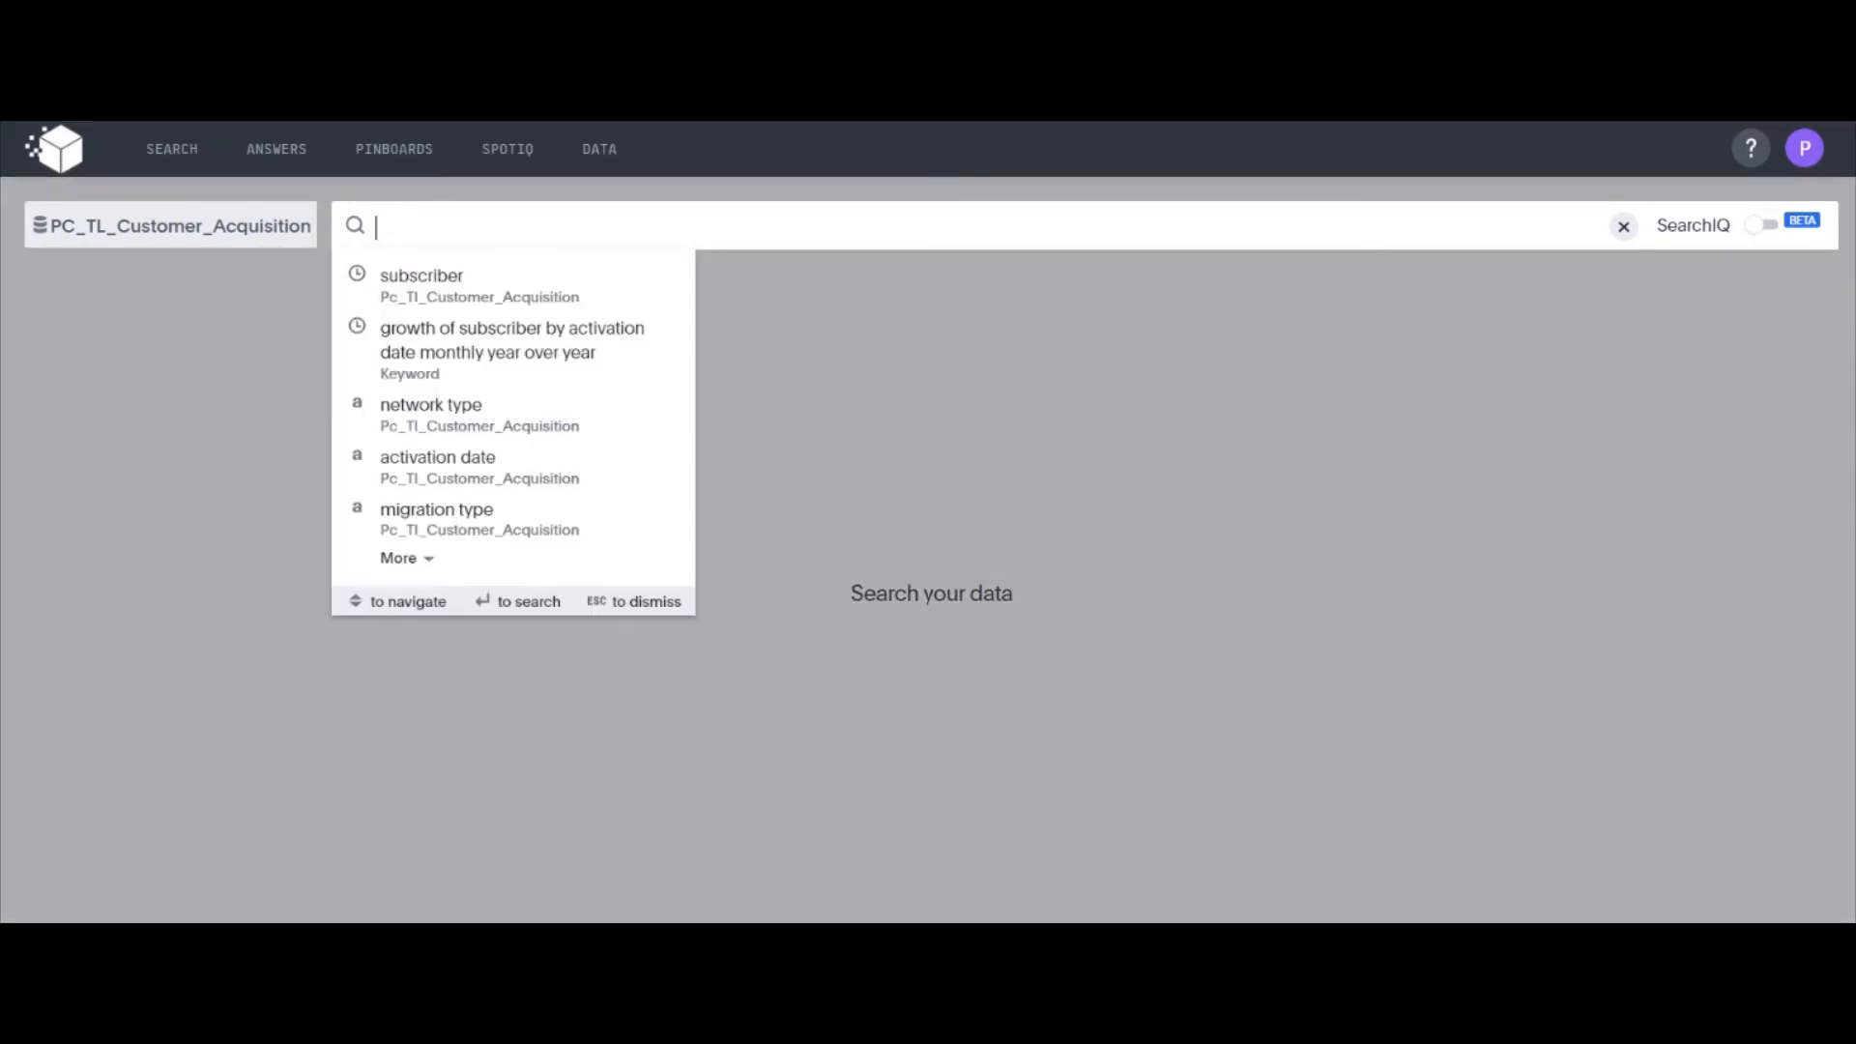
{"action": "type", "text": "subscr"}
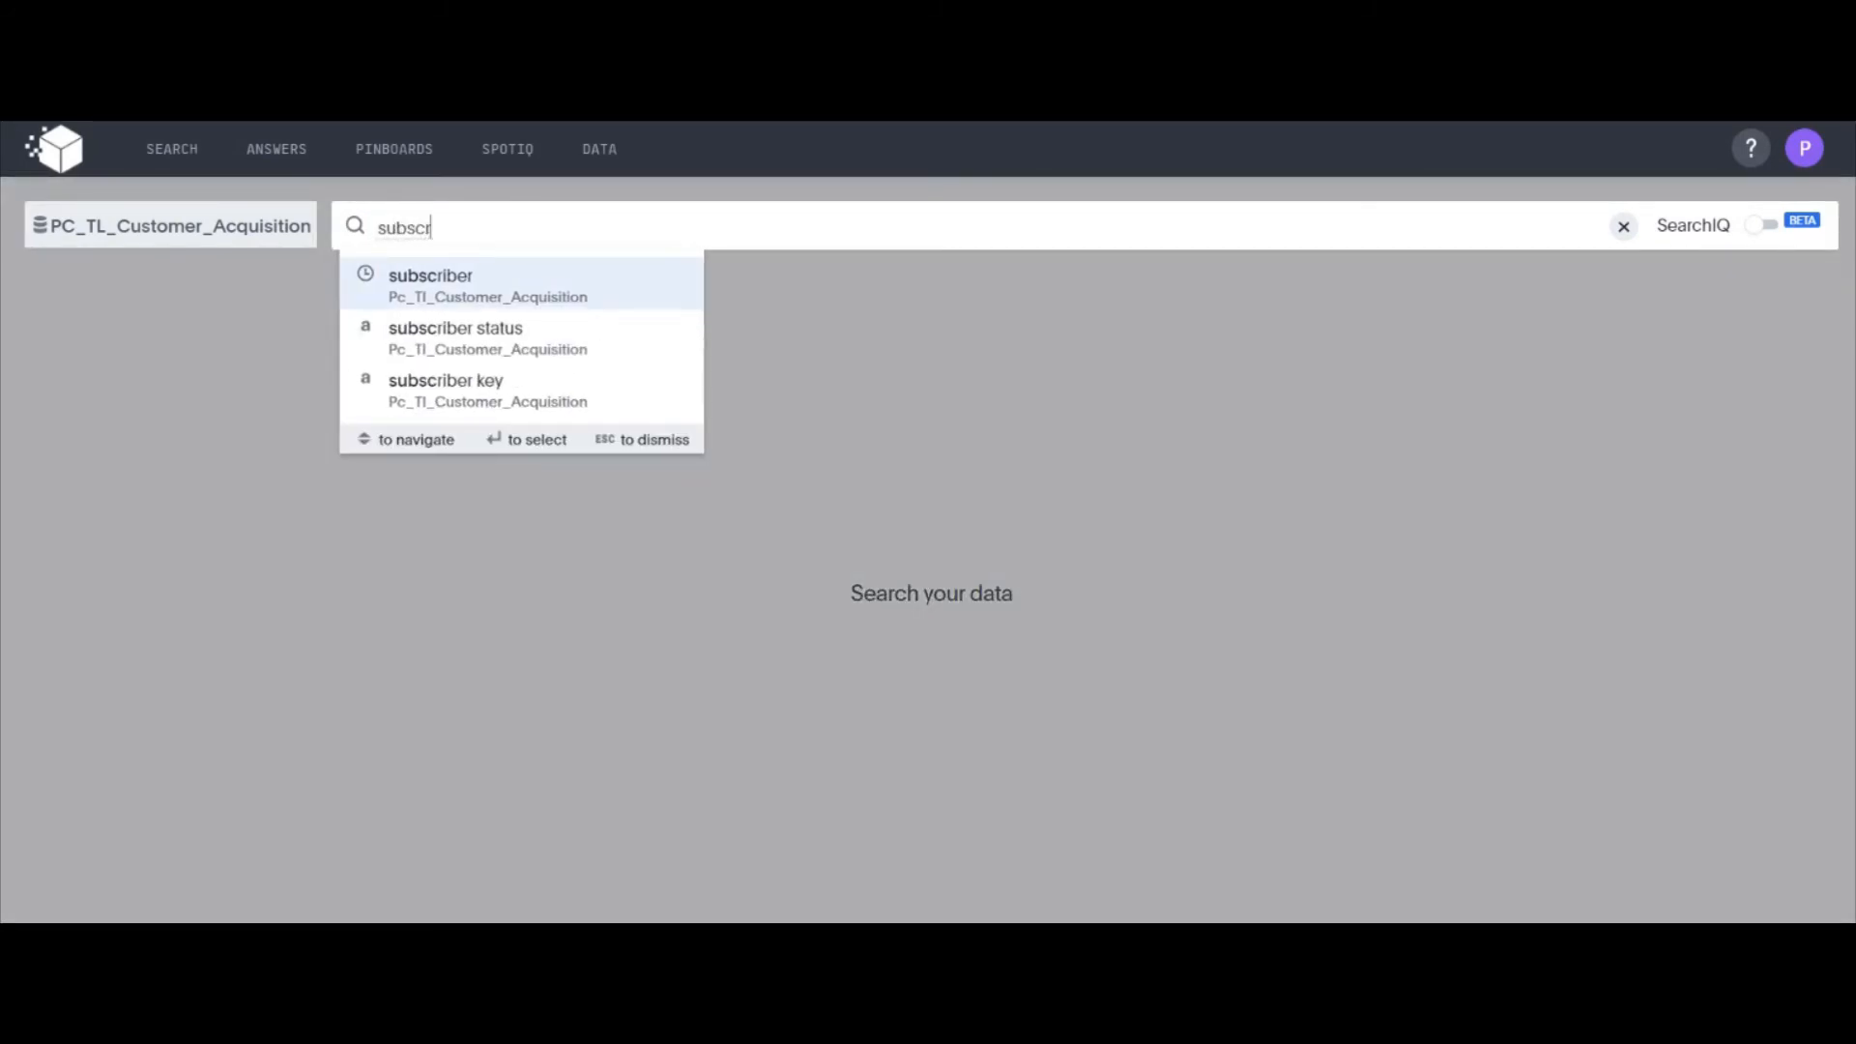
{"action": "type", "text": "i"}
{"action": "key", "text": "Return"}
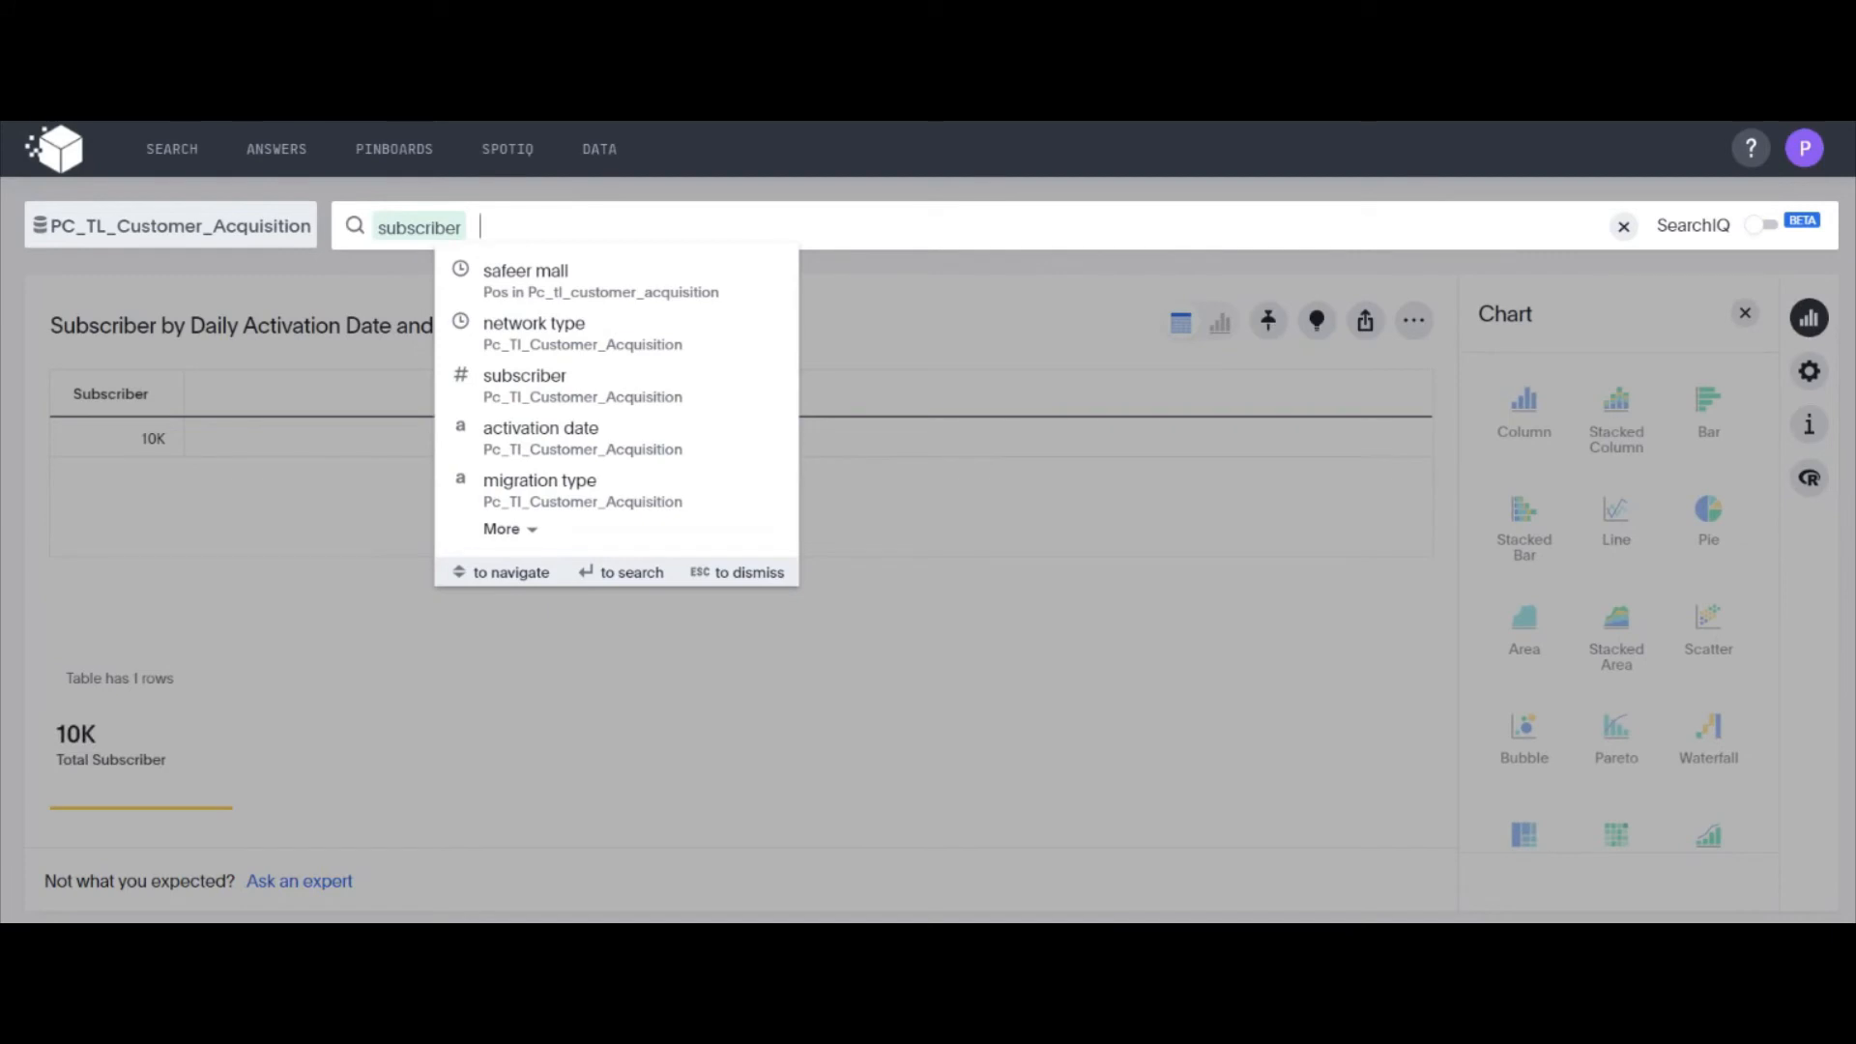
{"action": "type", "text": "201"}
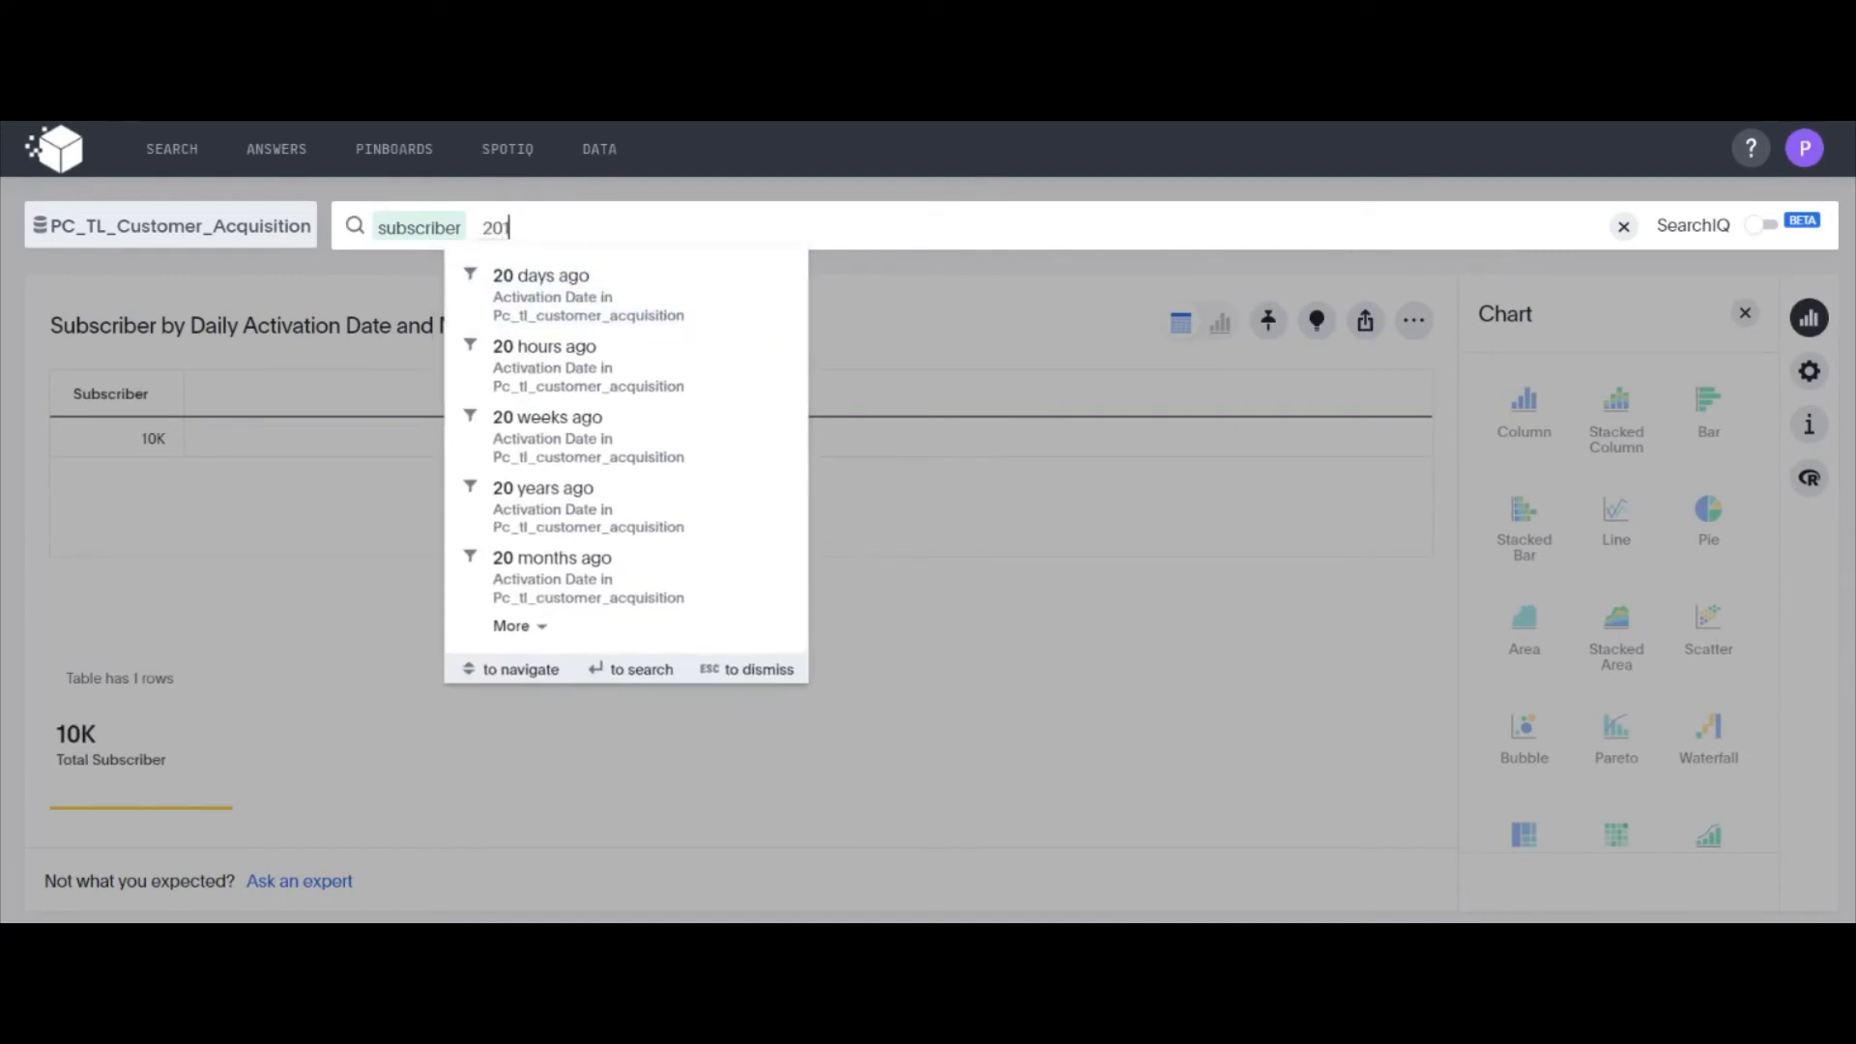
{"action": "type", "text": "9 vs"}
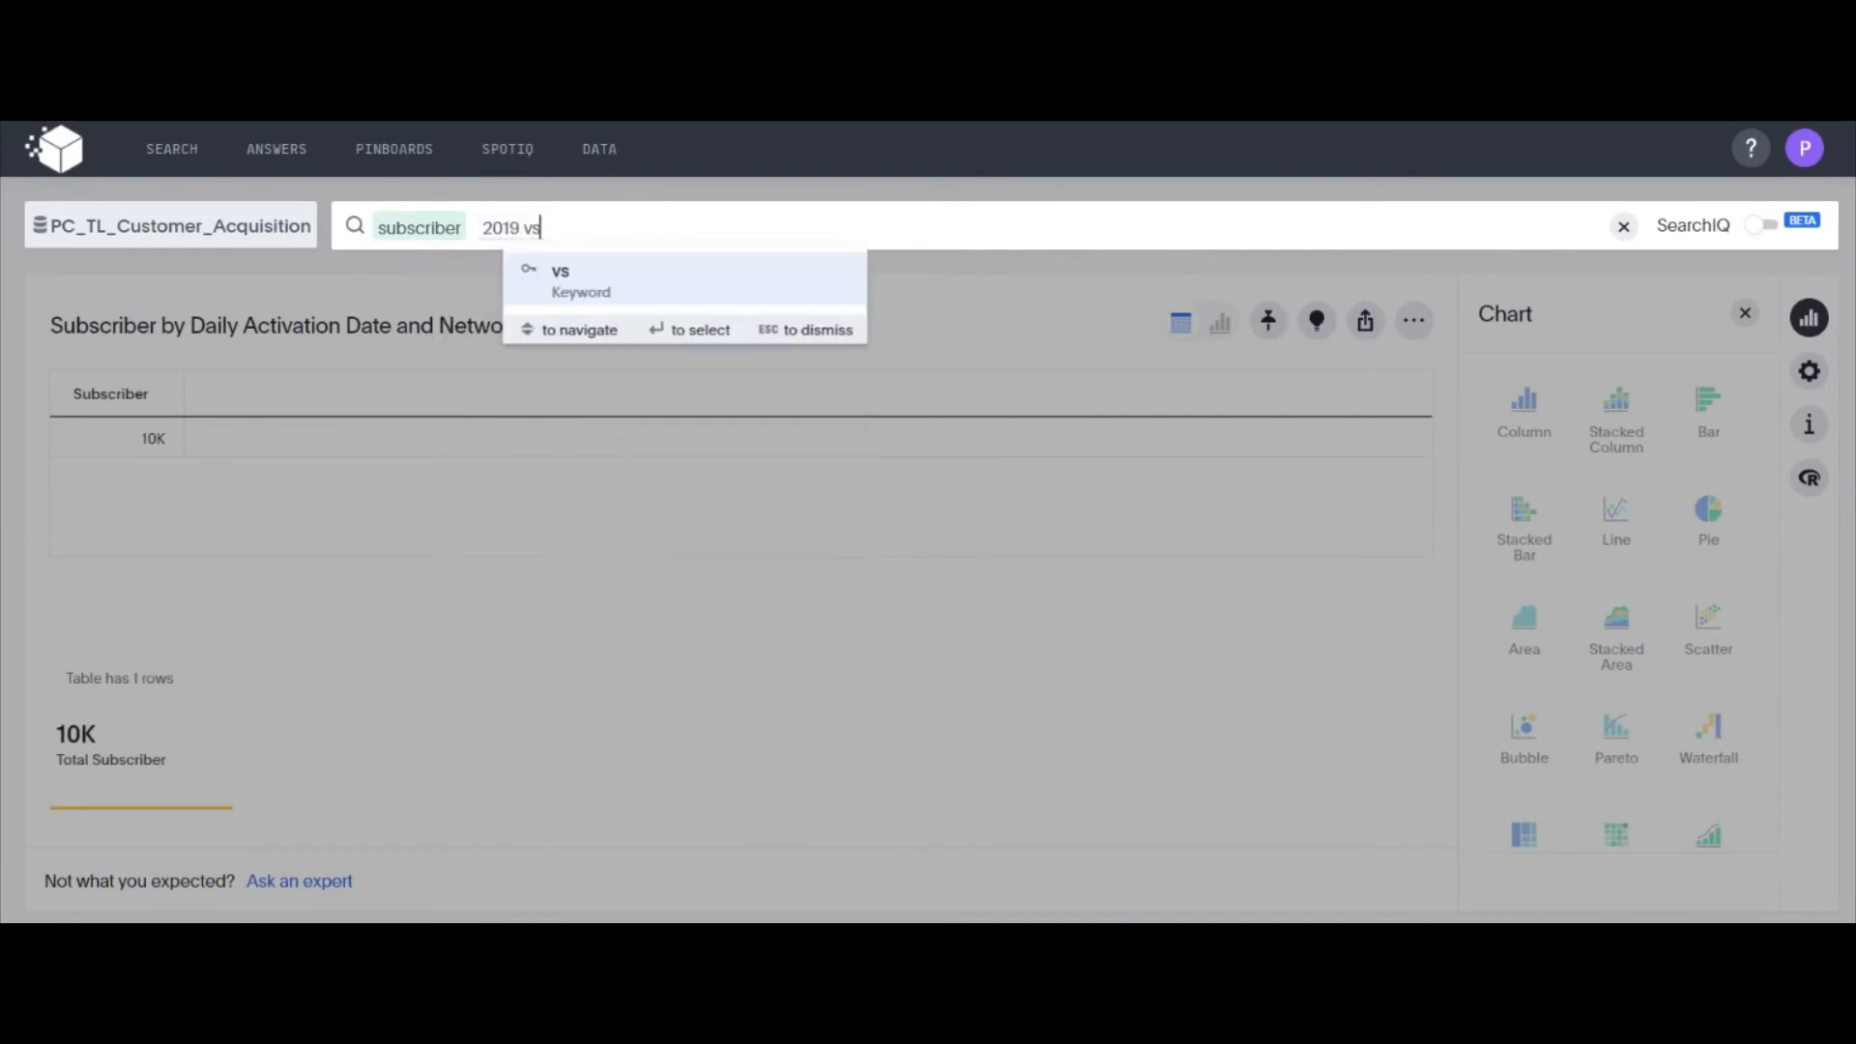
{"action": "type", "text": " 2020"}
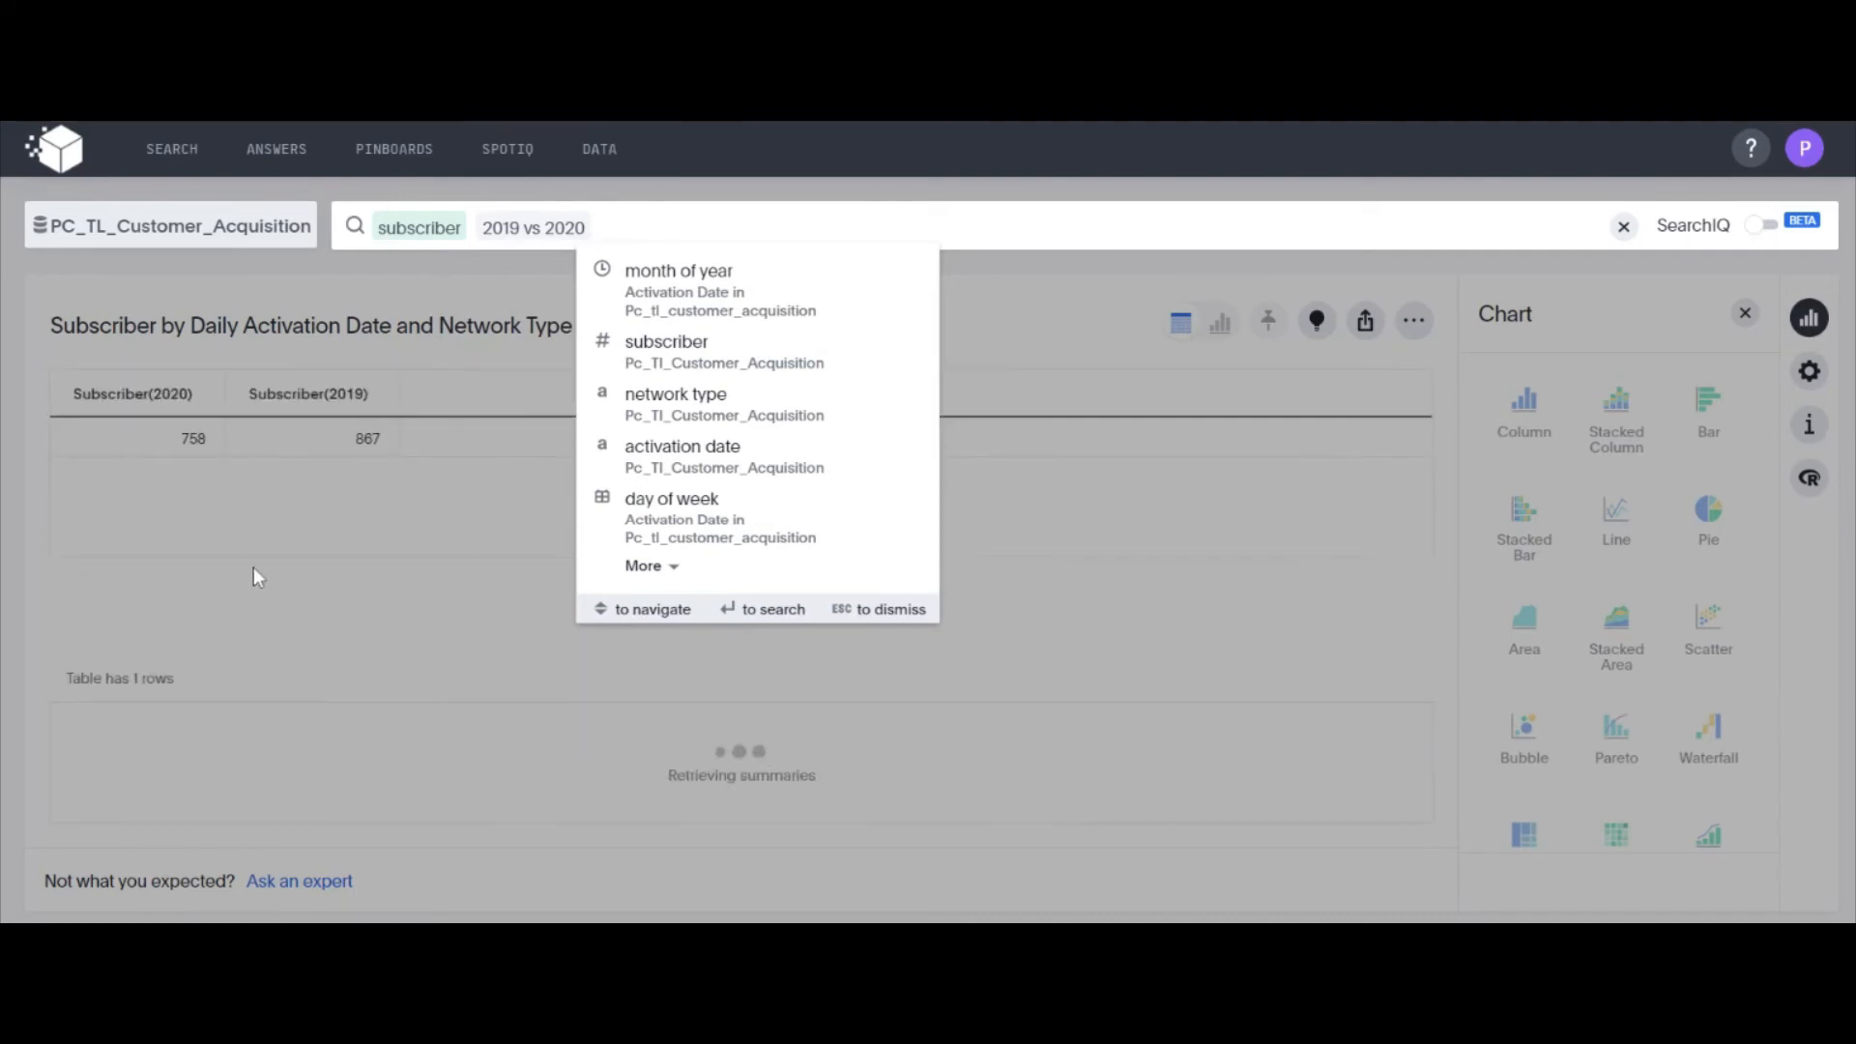
{"action": "left_click", "coordinate": [282, 476]}
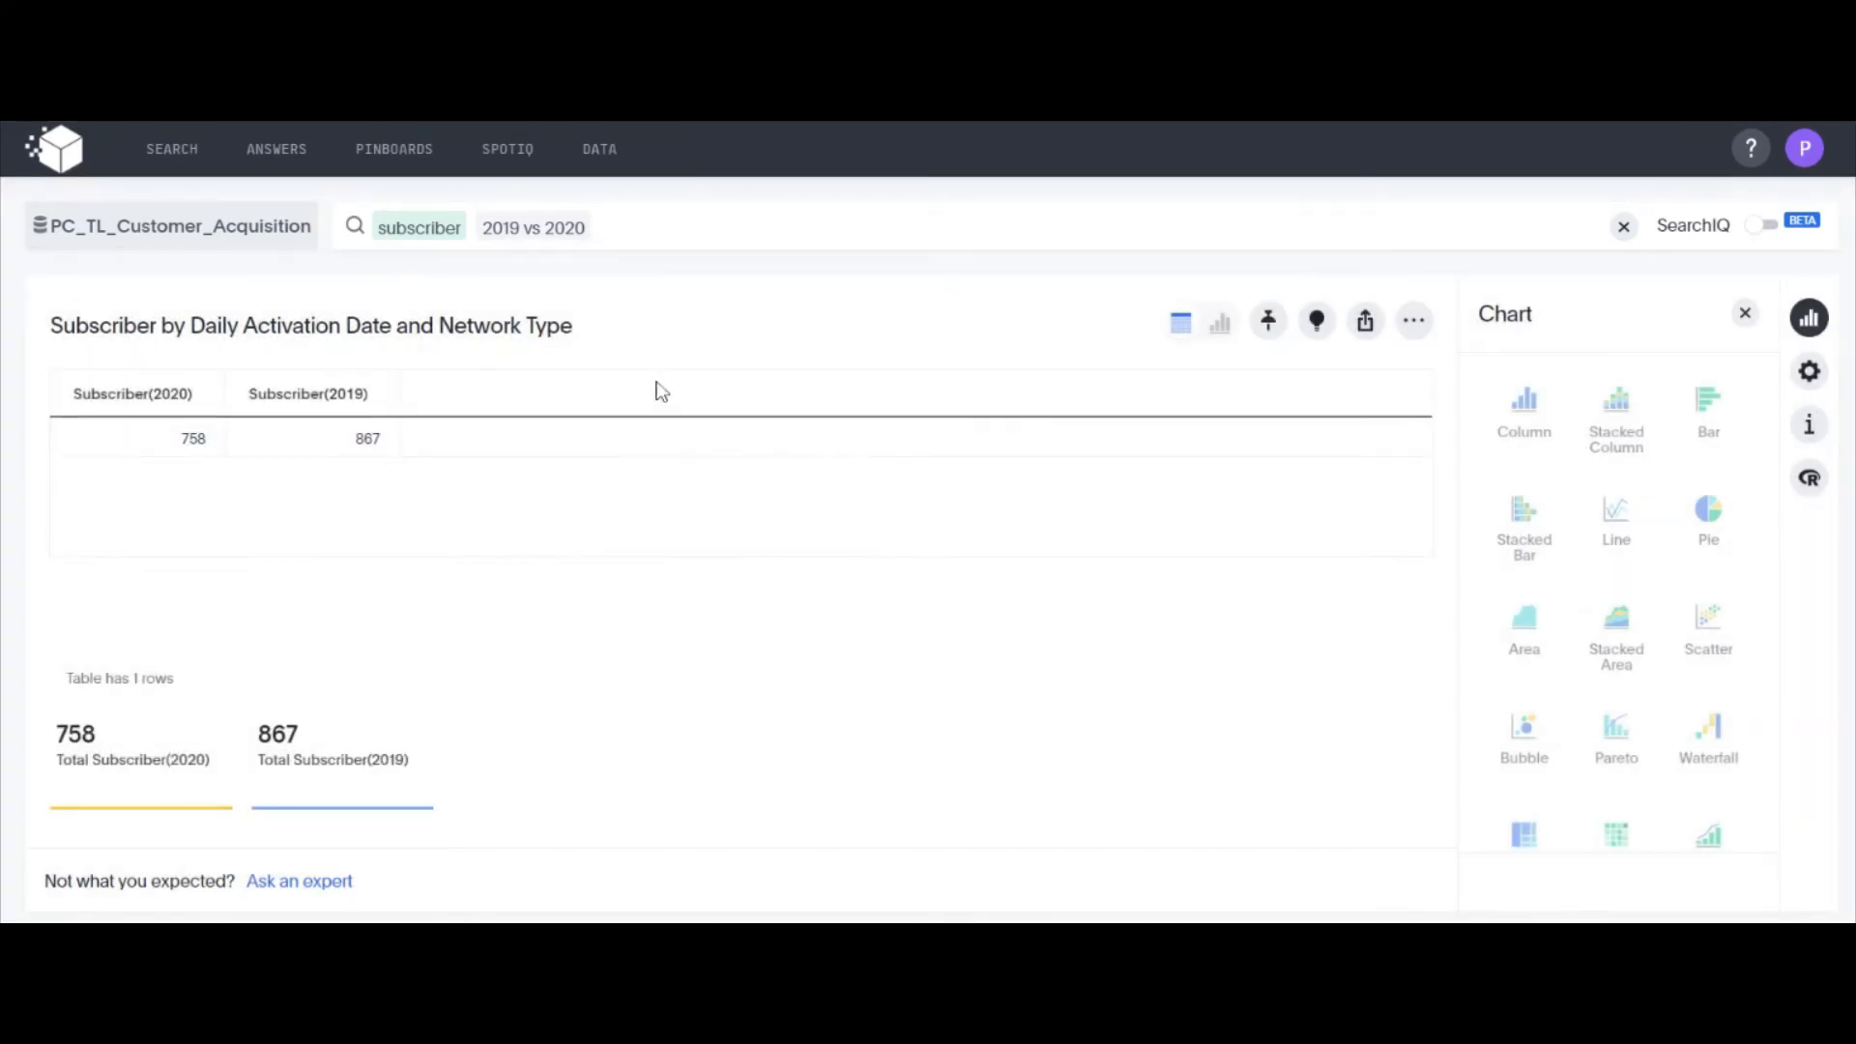
Break down the 2019 vs 2020 subscriber search by month of year and show the result as a chart
{"action": "left_click", "coordinate": [619, 225]}
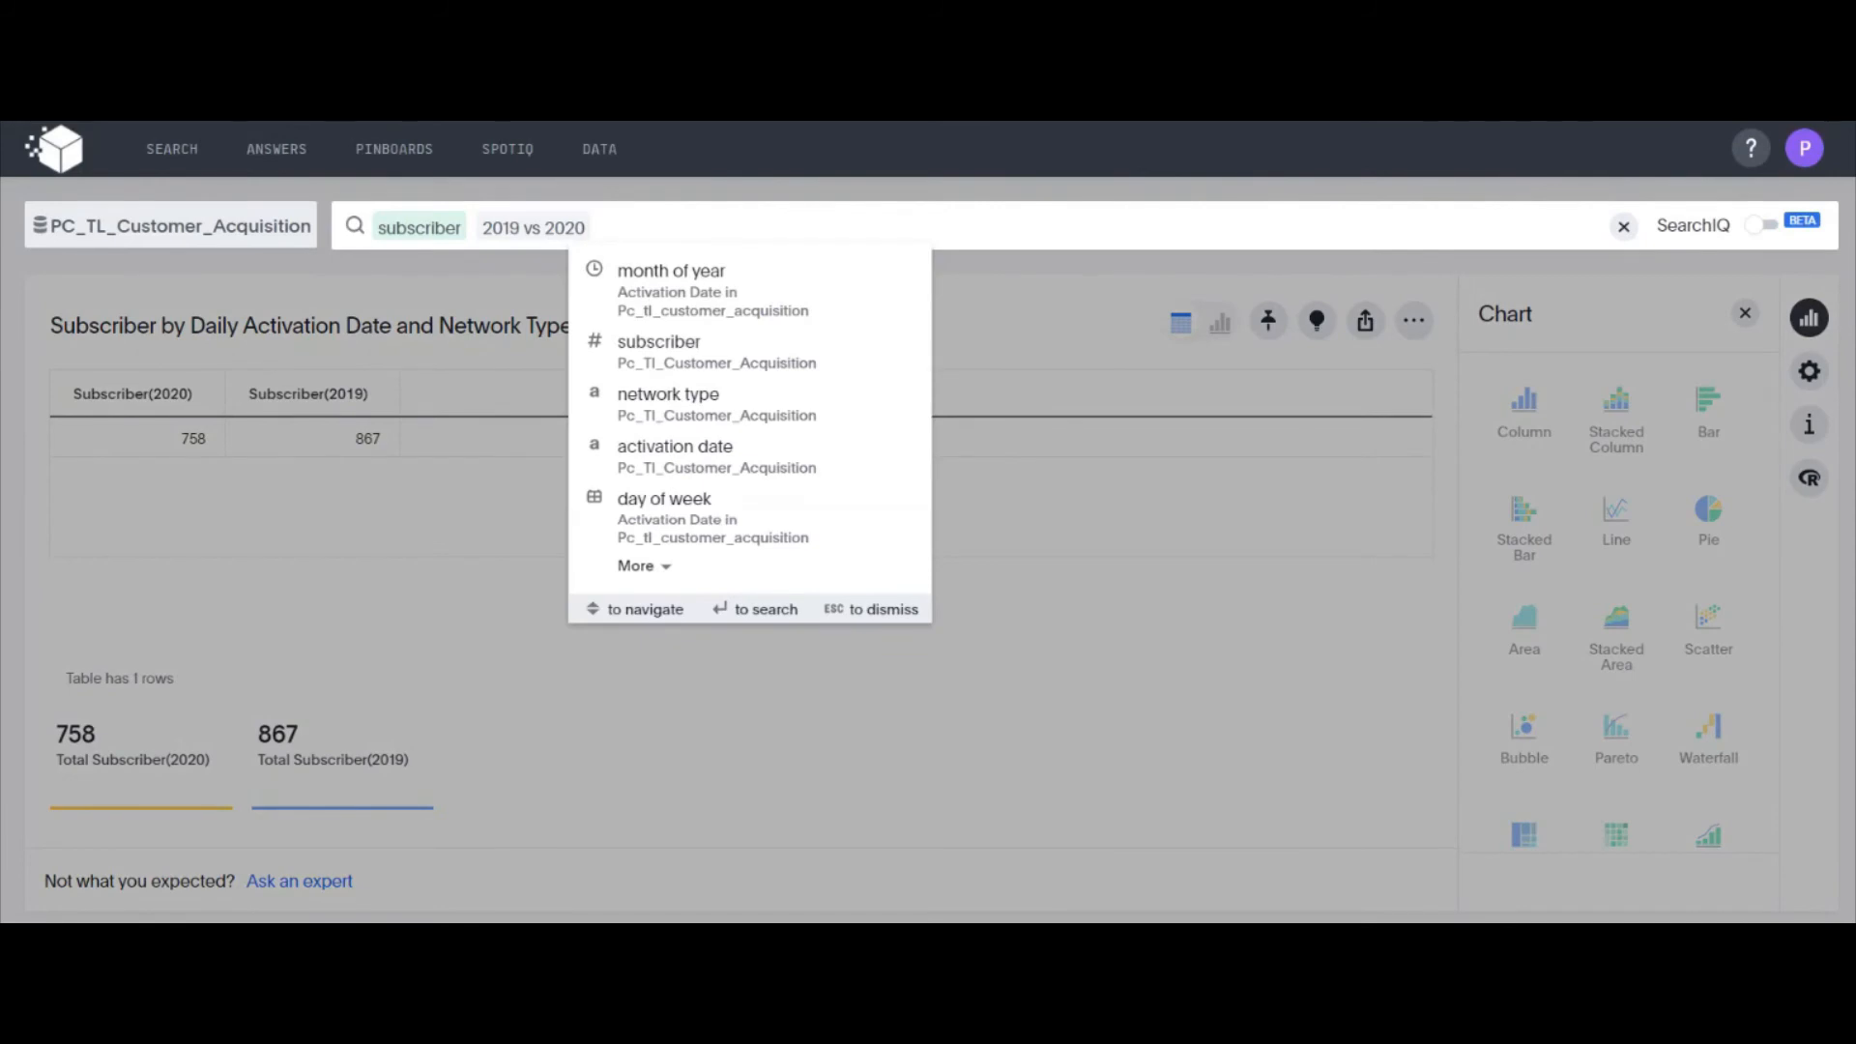
{"action": "type", "text": "month"}
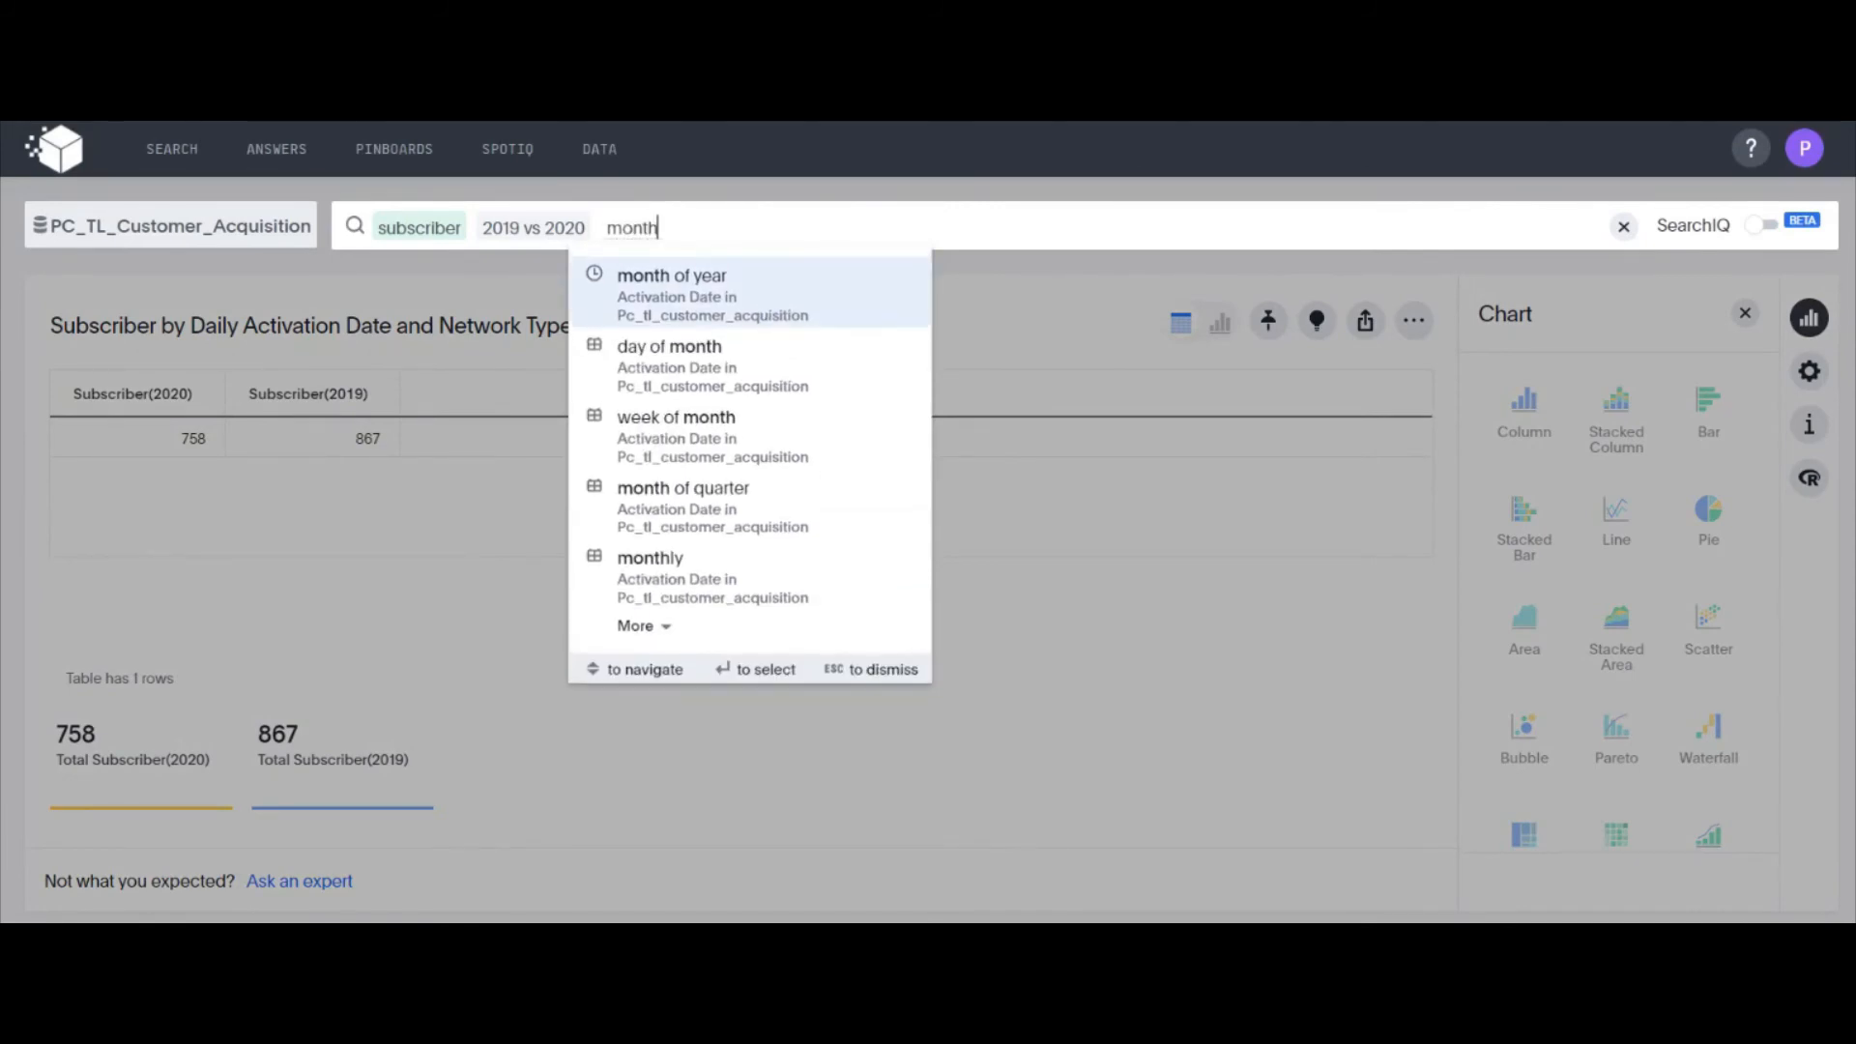
{"action": "key", "text": "Return"}
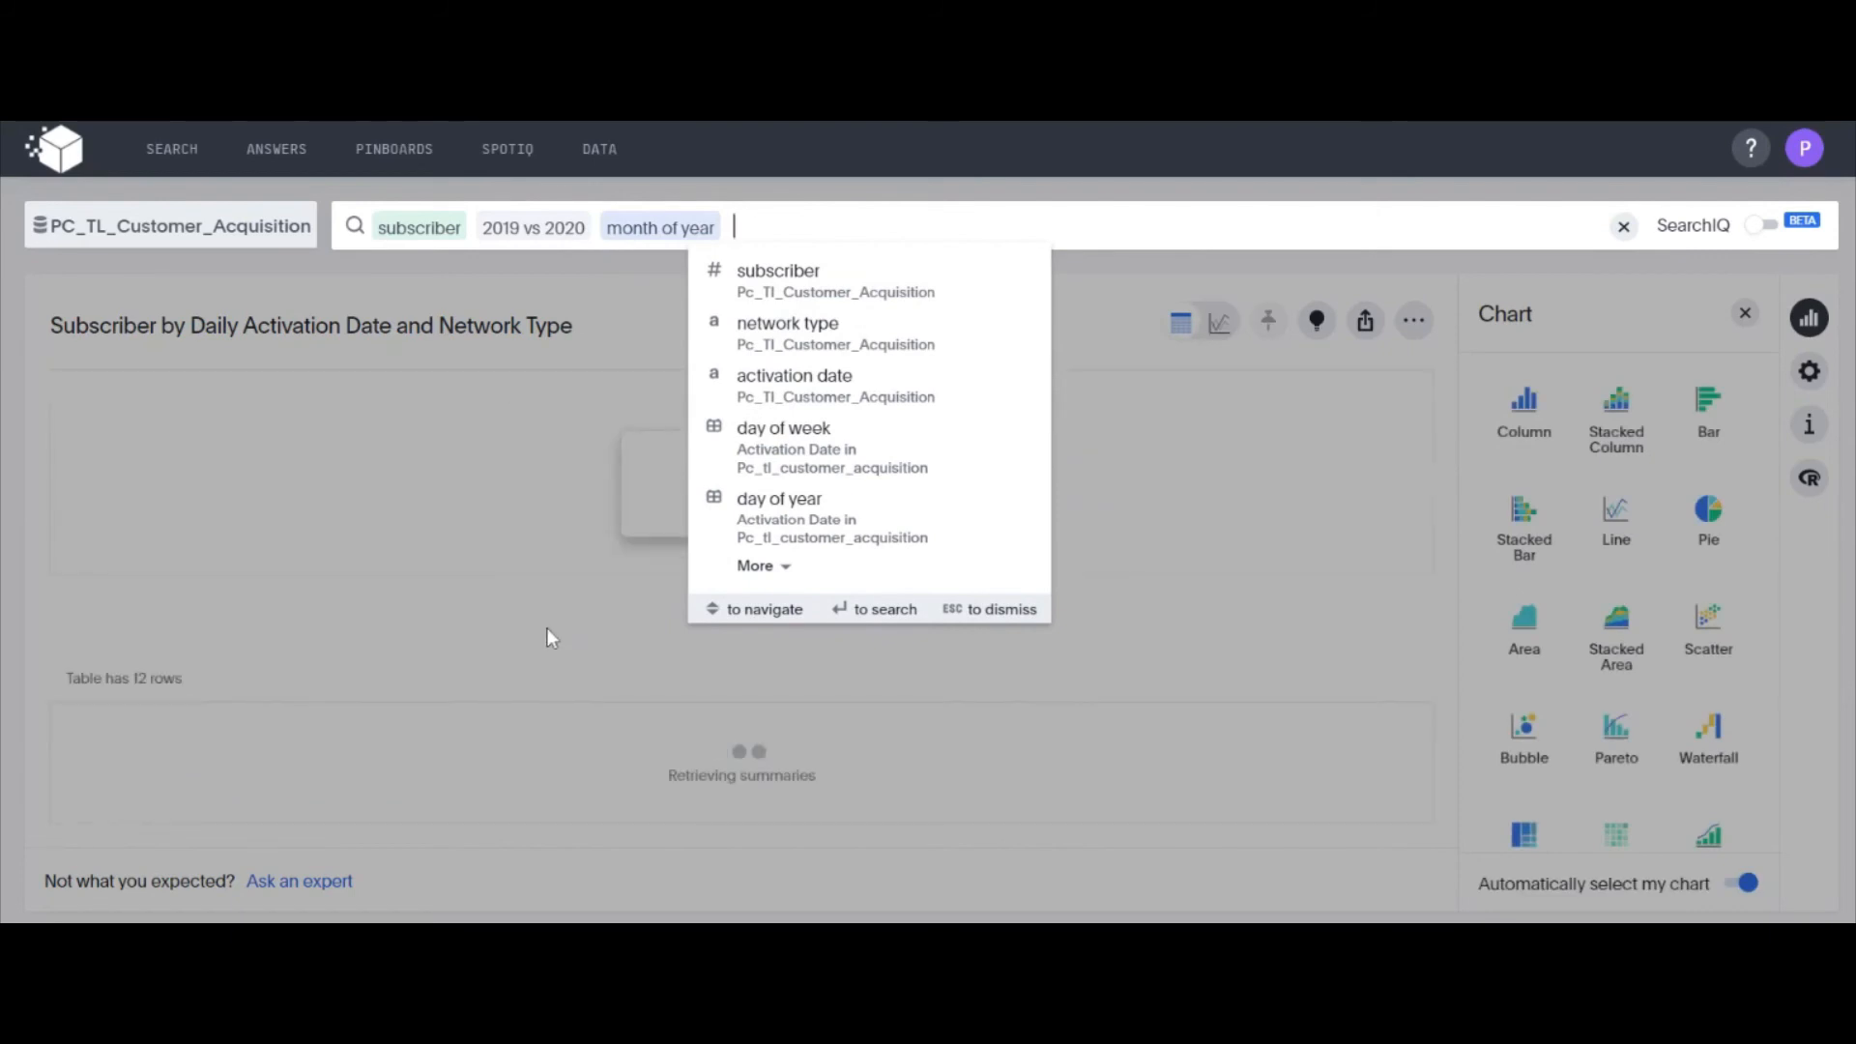
{"action": "left_click", "coordinate": [641, 339]}
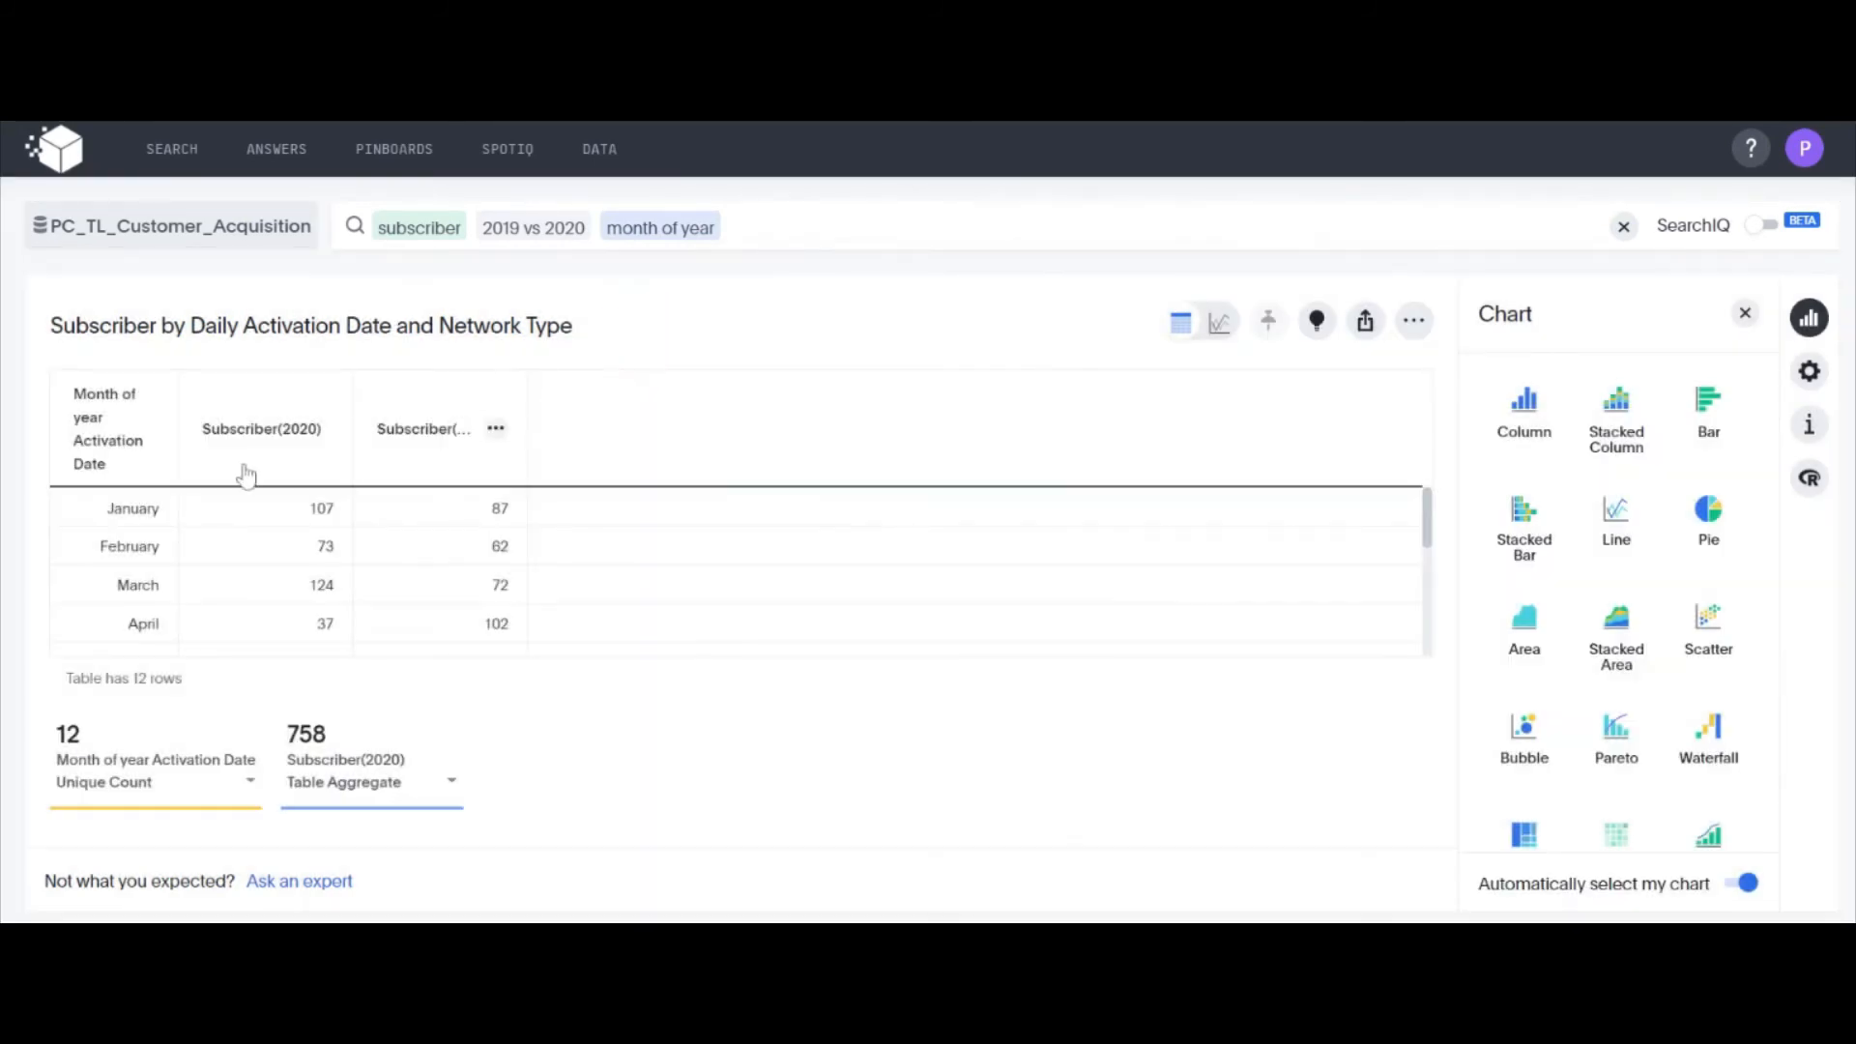
{"action": "left_click", "coordinate": [1222, 324]}
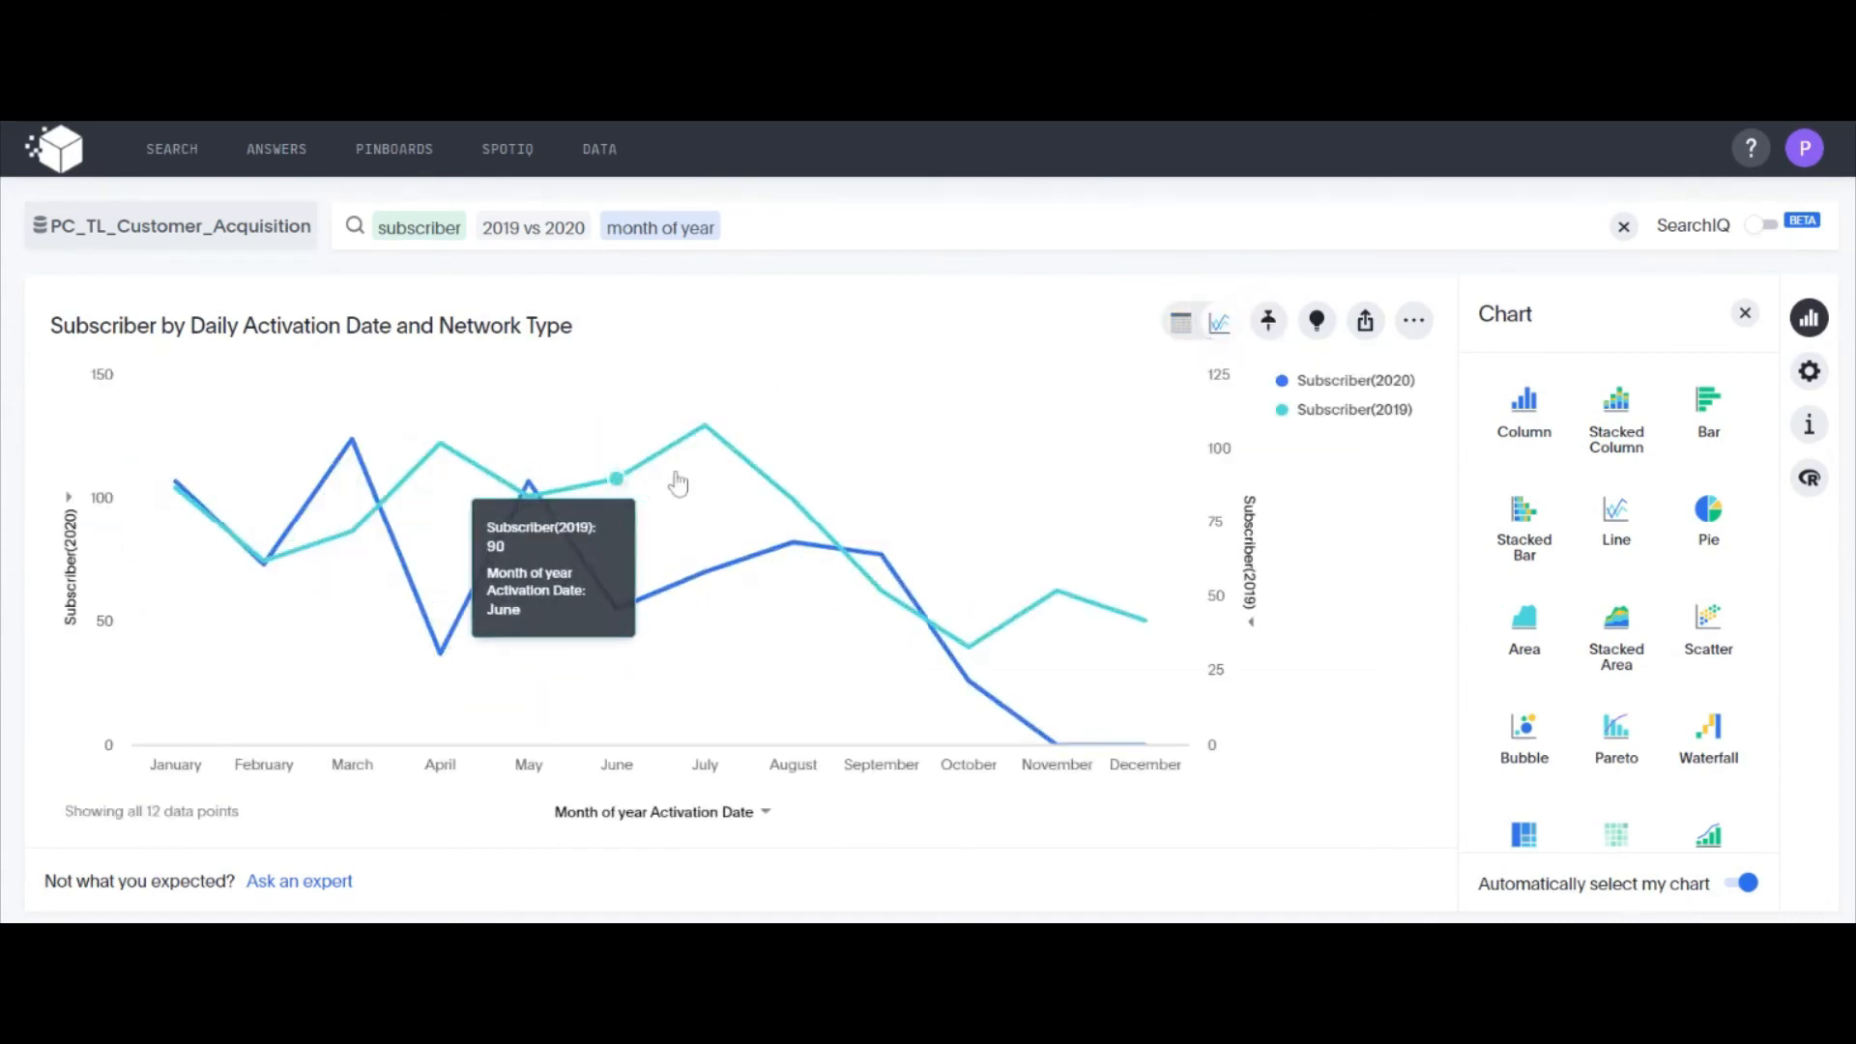
Turn on data labels for the Subscriber(2020) series of the monthly comparison chart
{"action": "left_click", "coordinate": [1815, 382]}
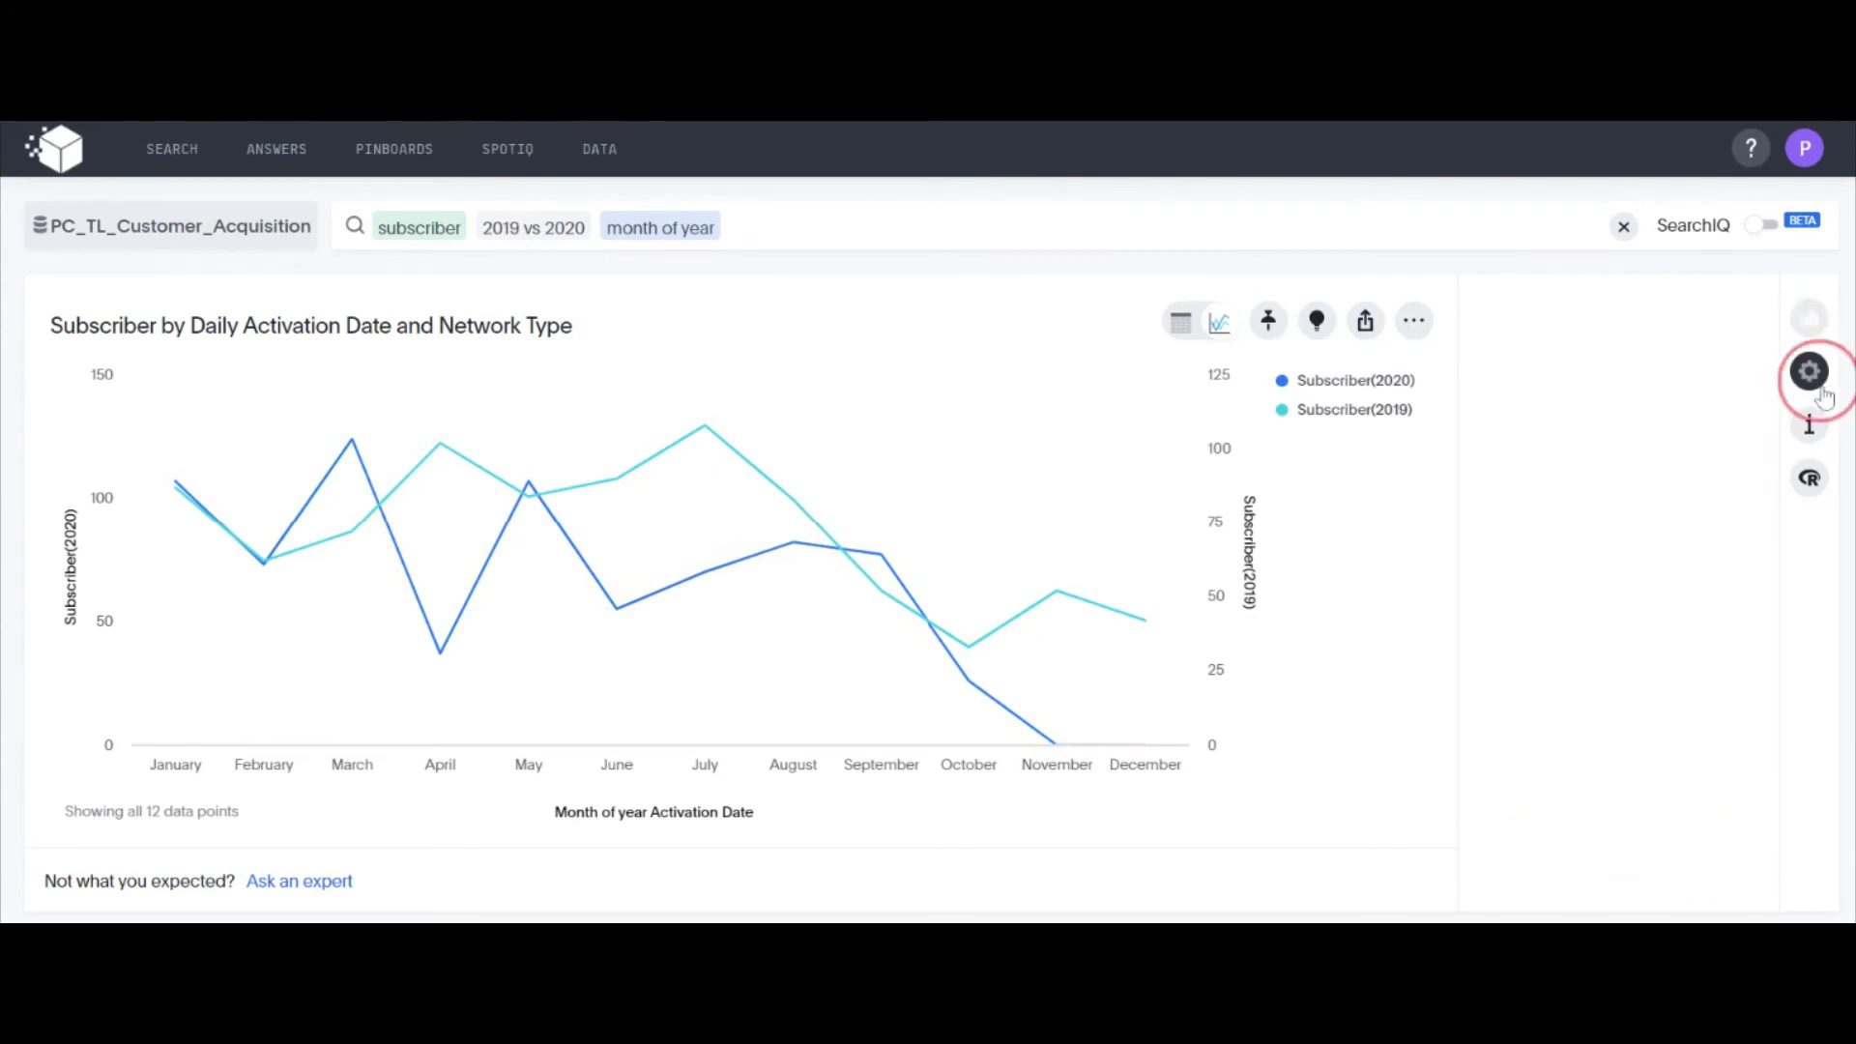
{"action": "left_click", "coordinate": [1624, 549]}
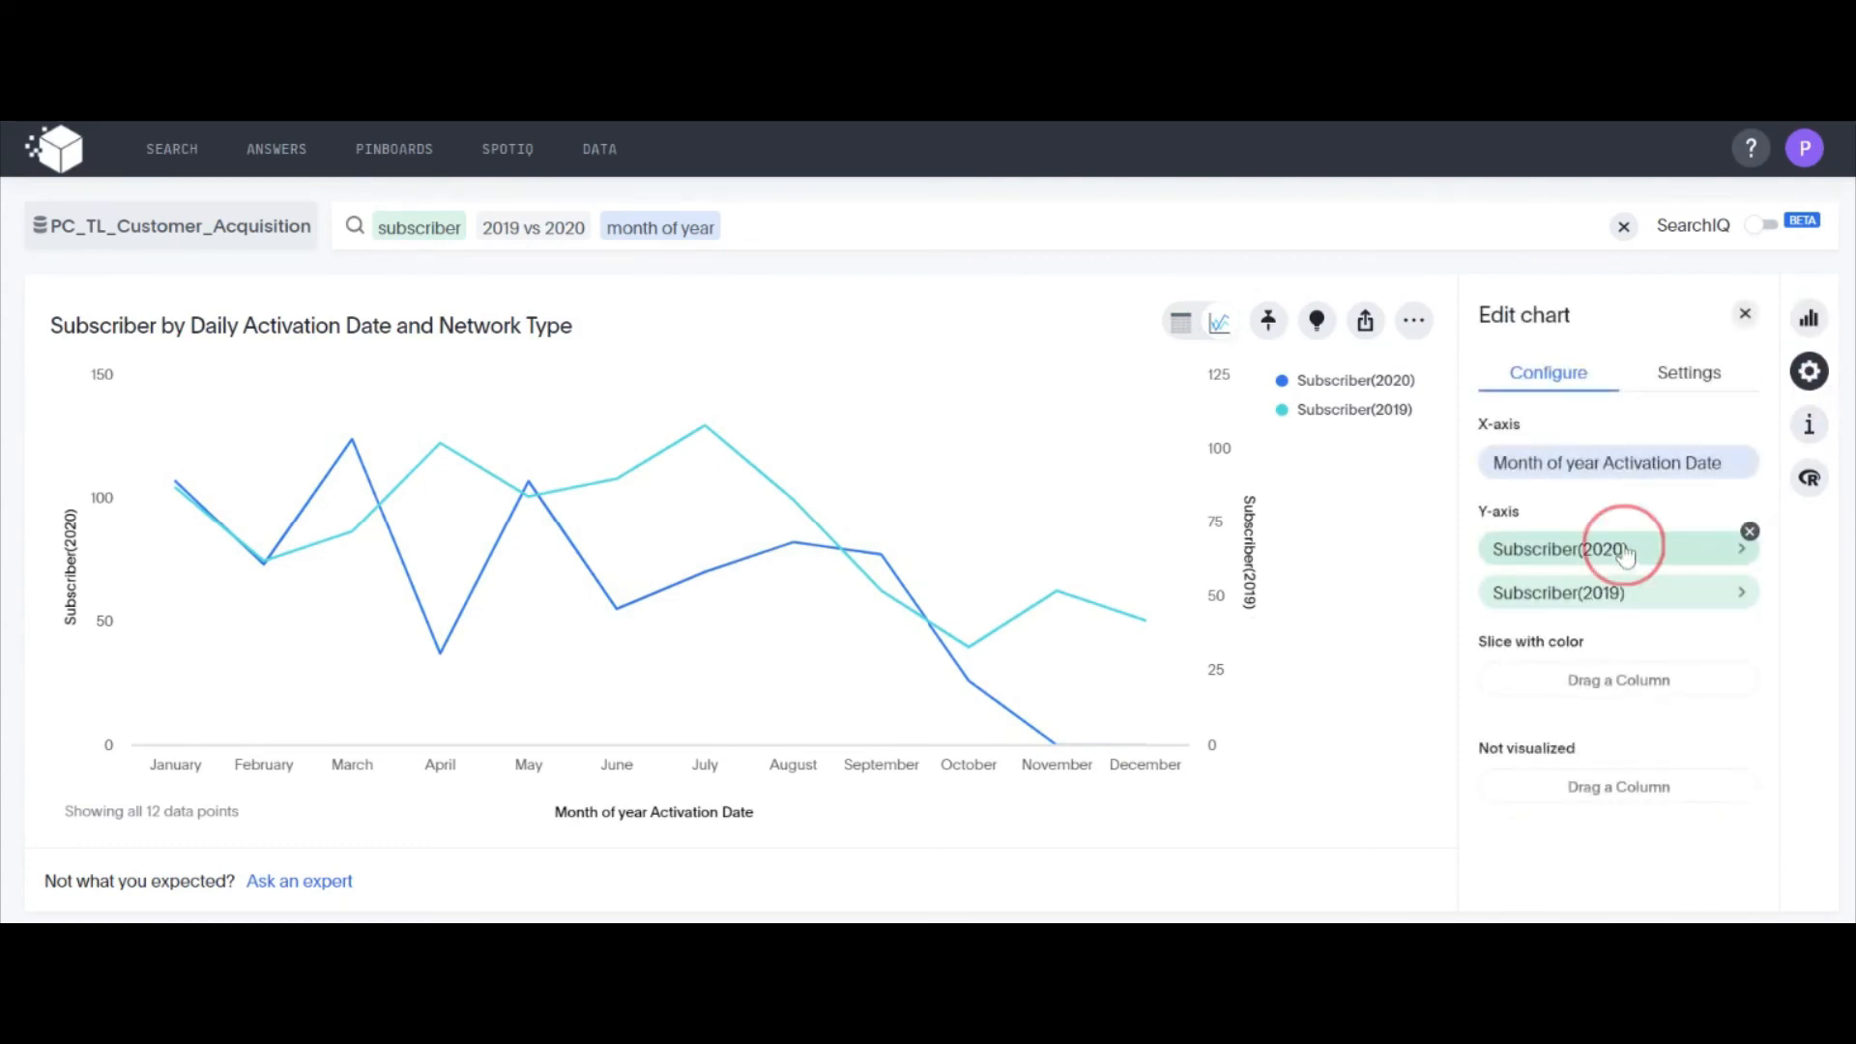
{"action": "left_click", "coordinate": [1492, 578]}
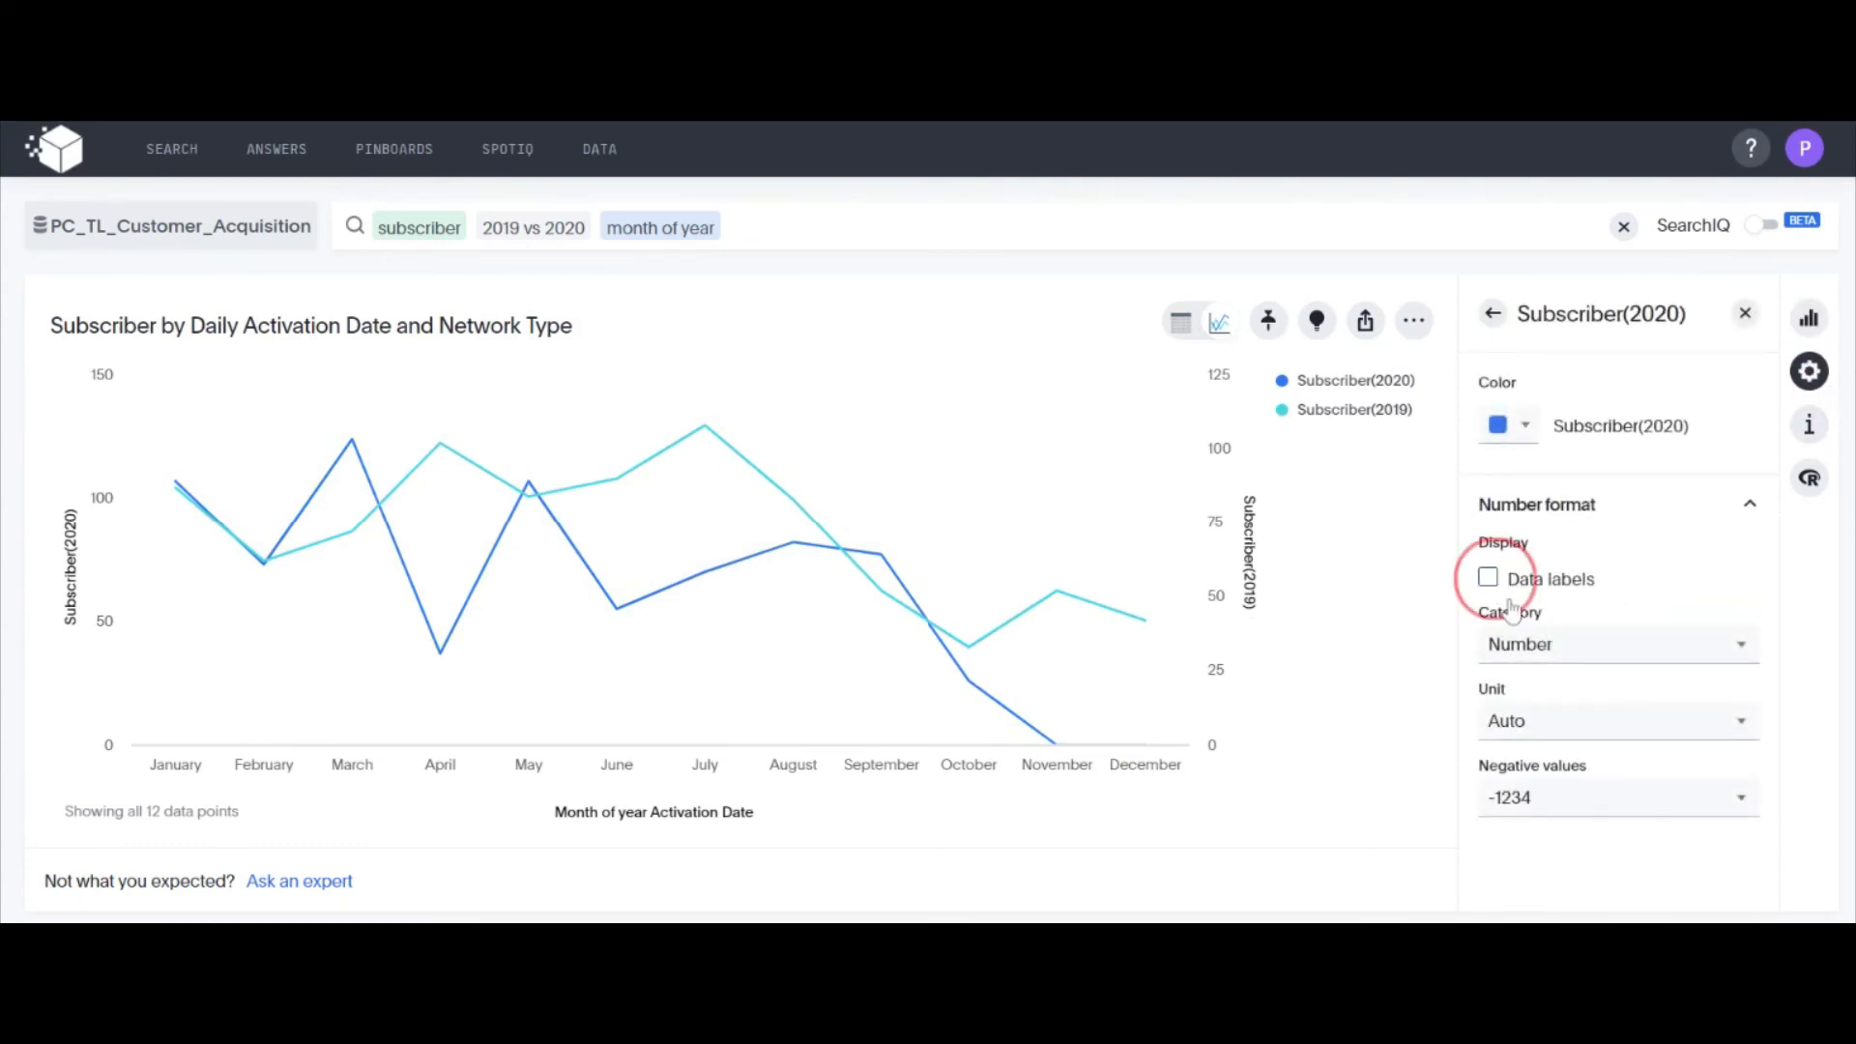
{"action": "left_click", "coordinate": [1493, 315]}
Turn on all labels and data markers for the monthly 2019 vs 2020 line chart
{"action": "left_click", "coordinate": [1689, 387]}
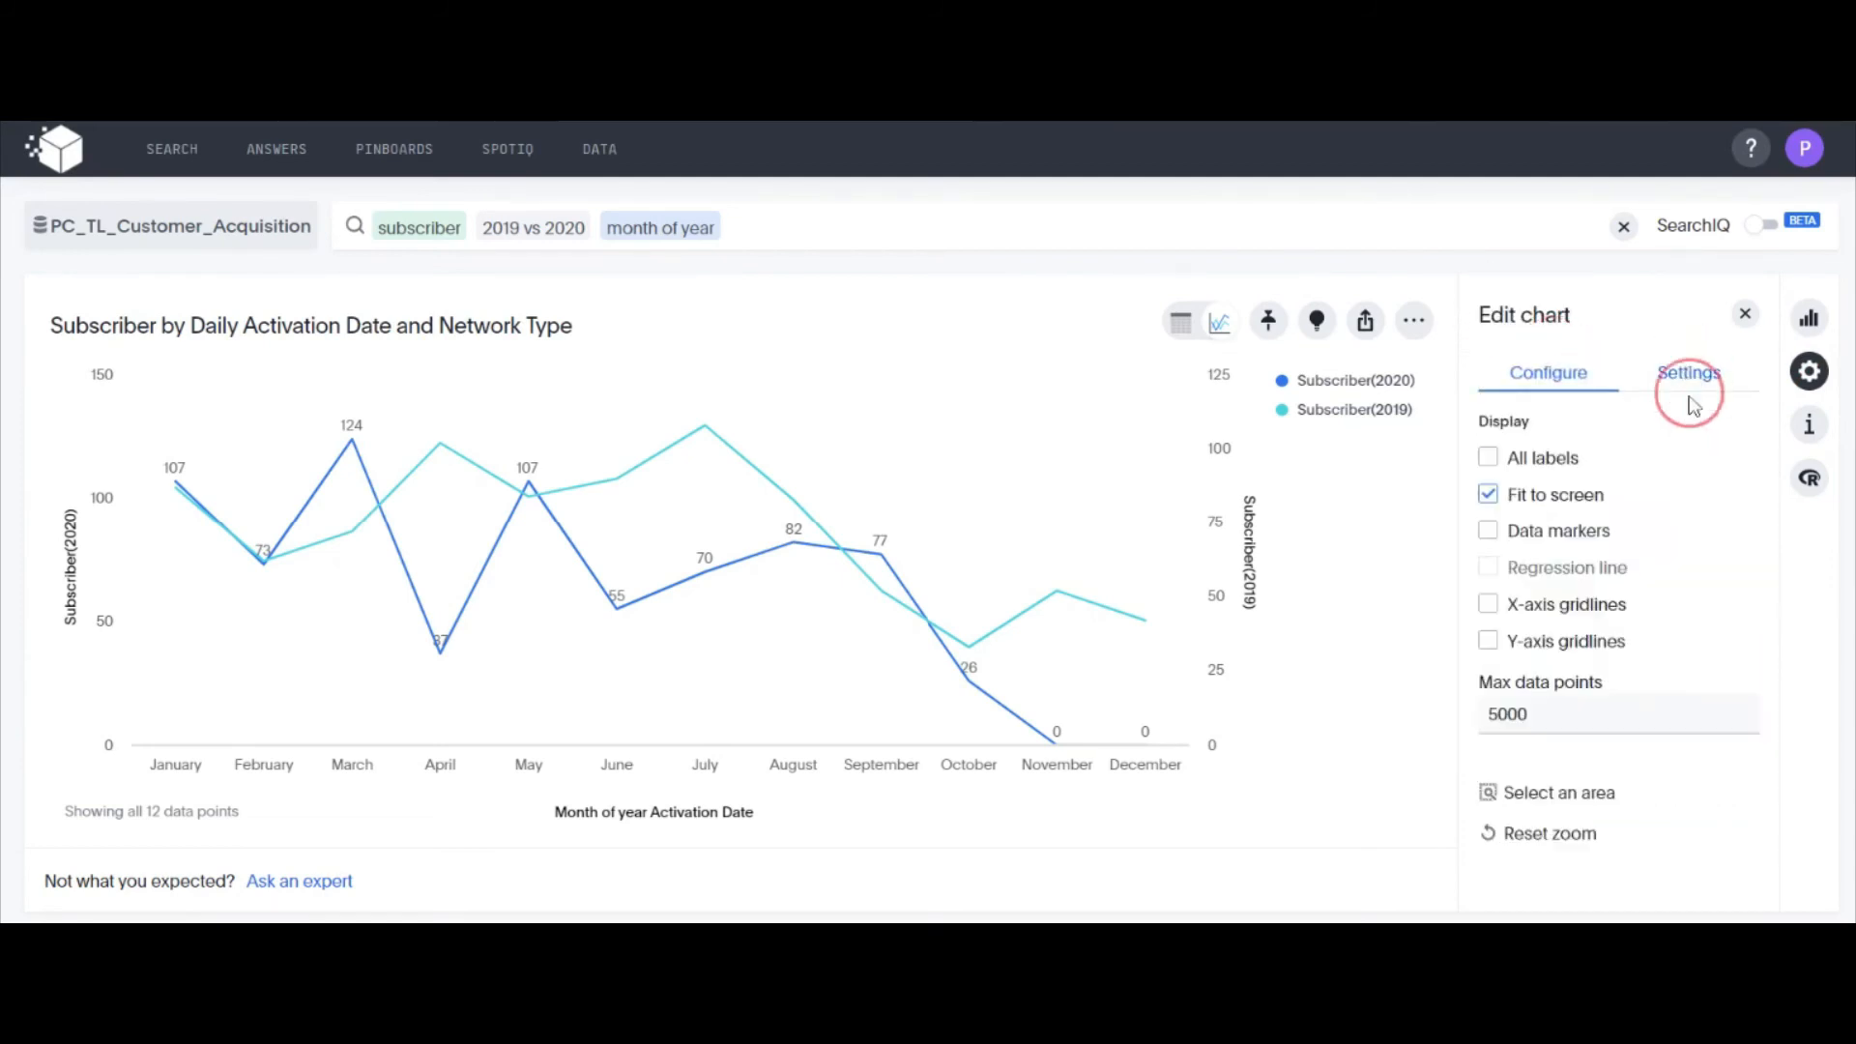
{"action": "left_click", "coordinate": [1488, 458]}
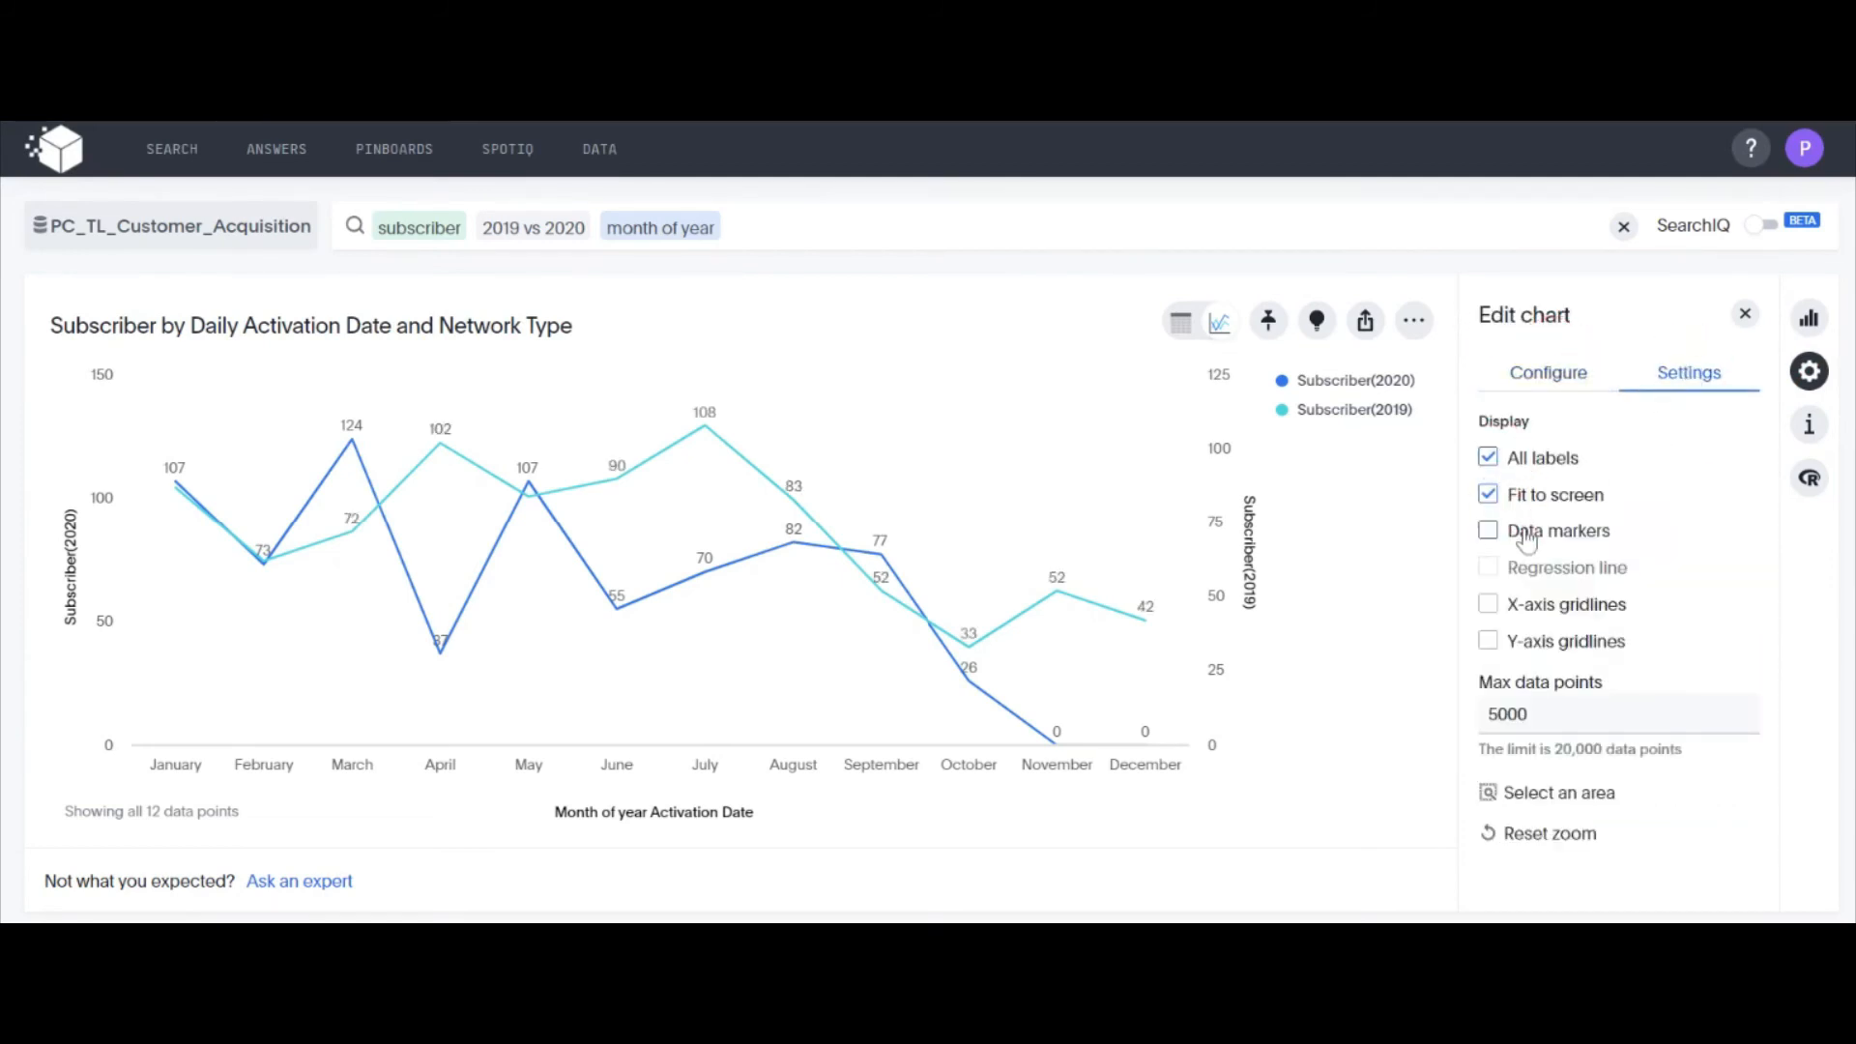
{"action": "left_click", "coordinate": [1490, 534]}
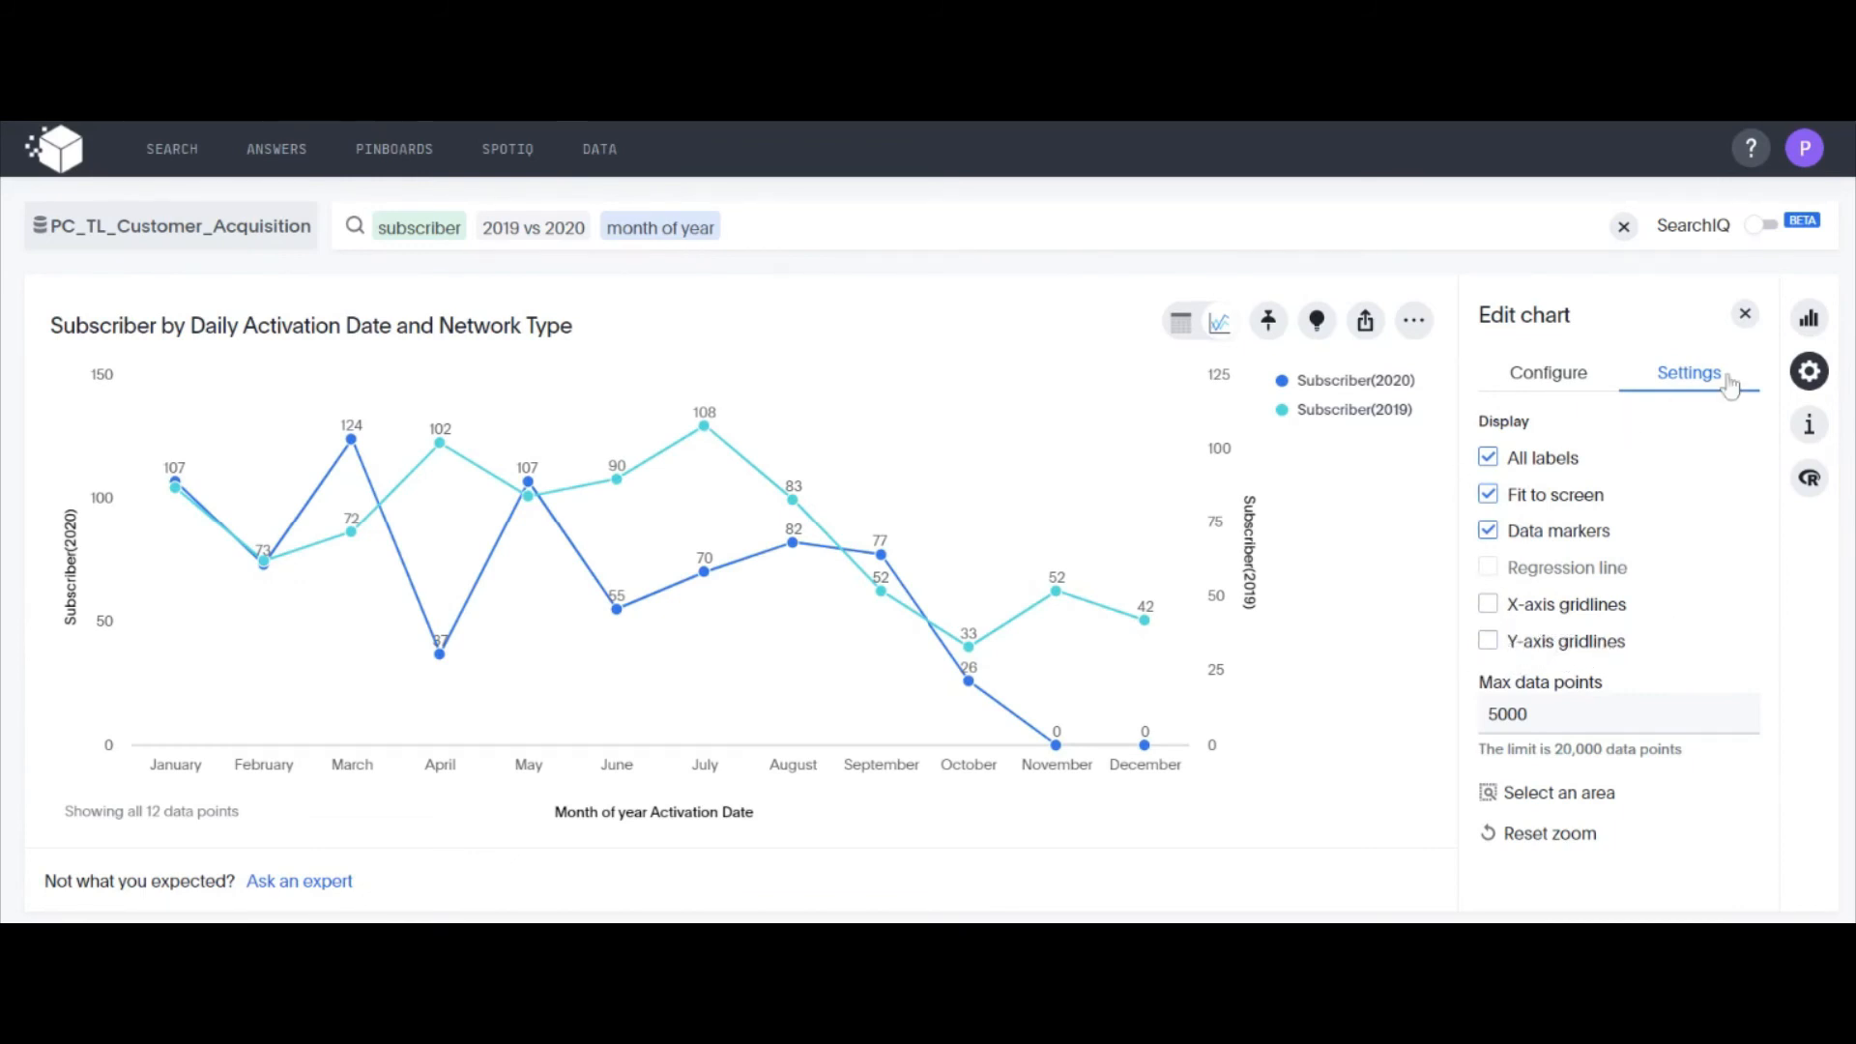
{"action": "left_click", "coordinate": [1550, 373]}
{"action": "left_click", "coordinate": [1362, 520]}
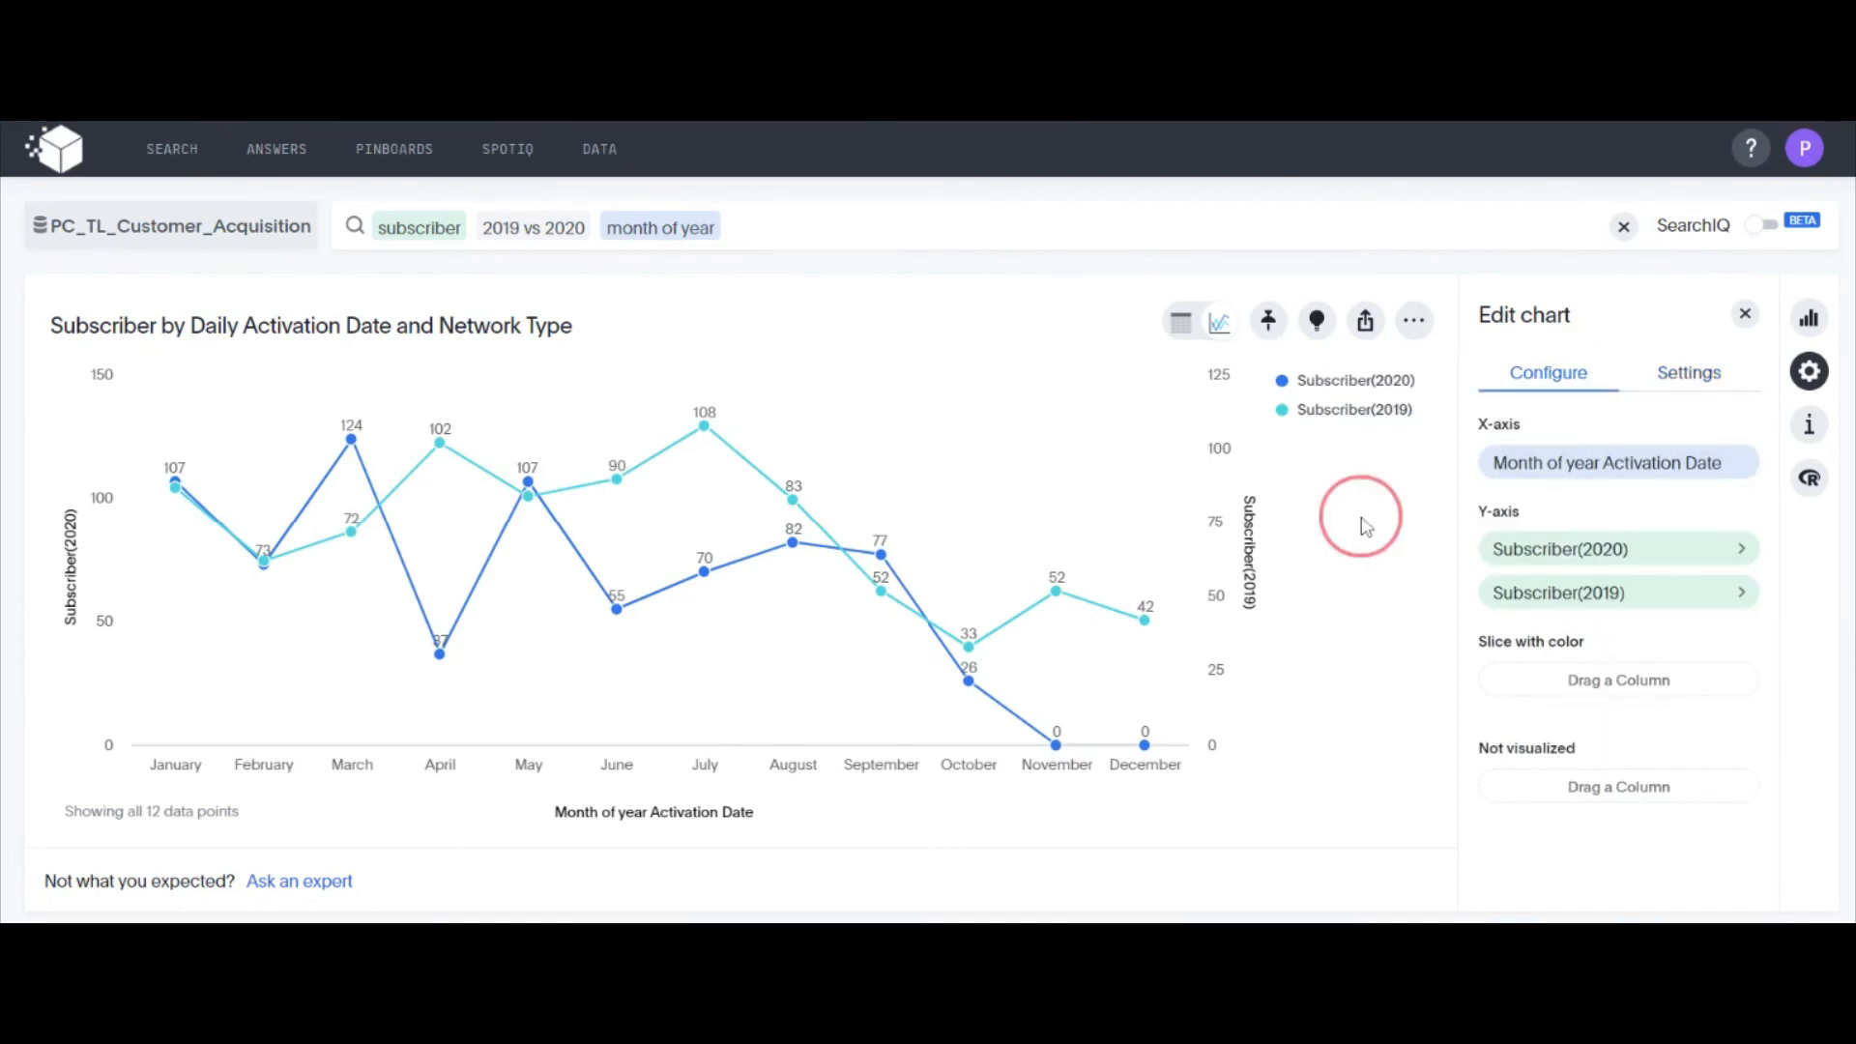
Pin the 2019 vs 2020 month of year subscriber chart to the Acq pinboard
{"action": "left_click", "coordinate": [1269, 323]}
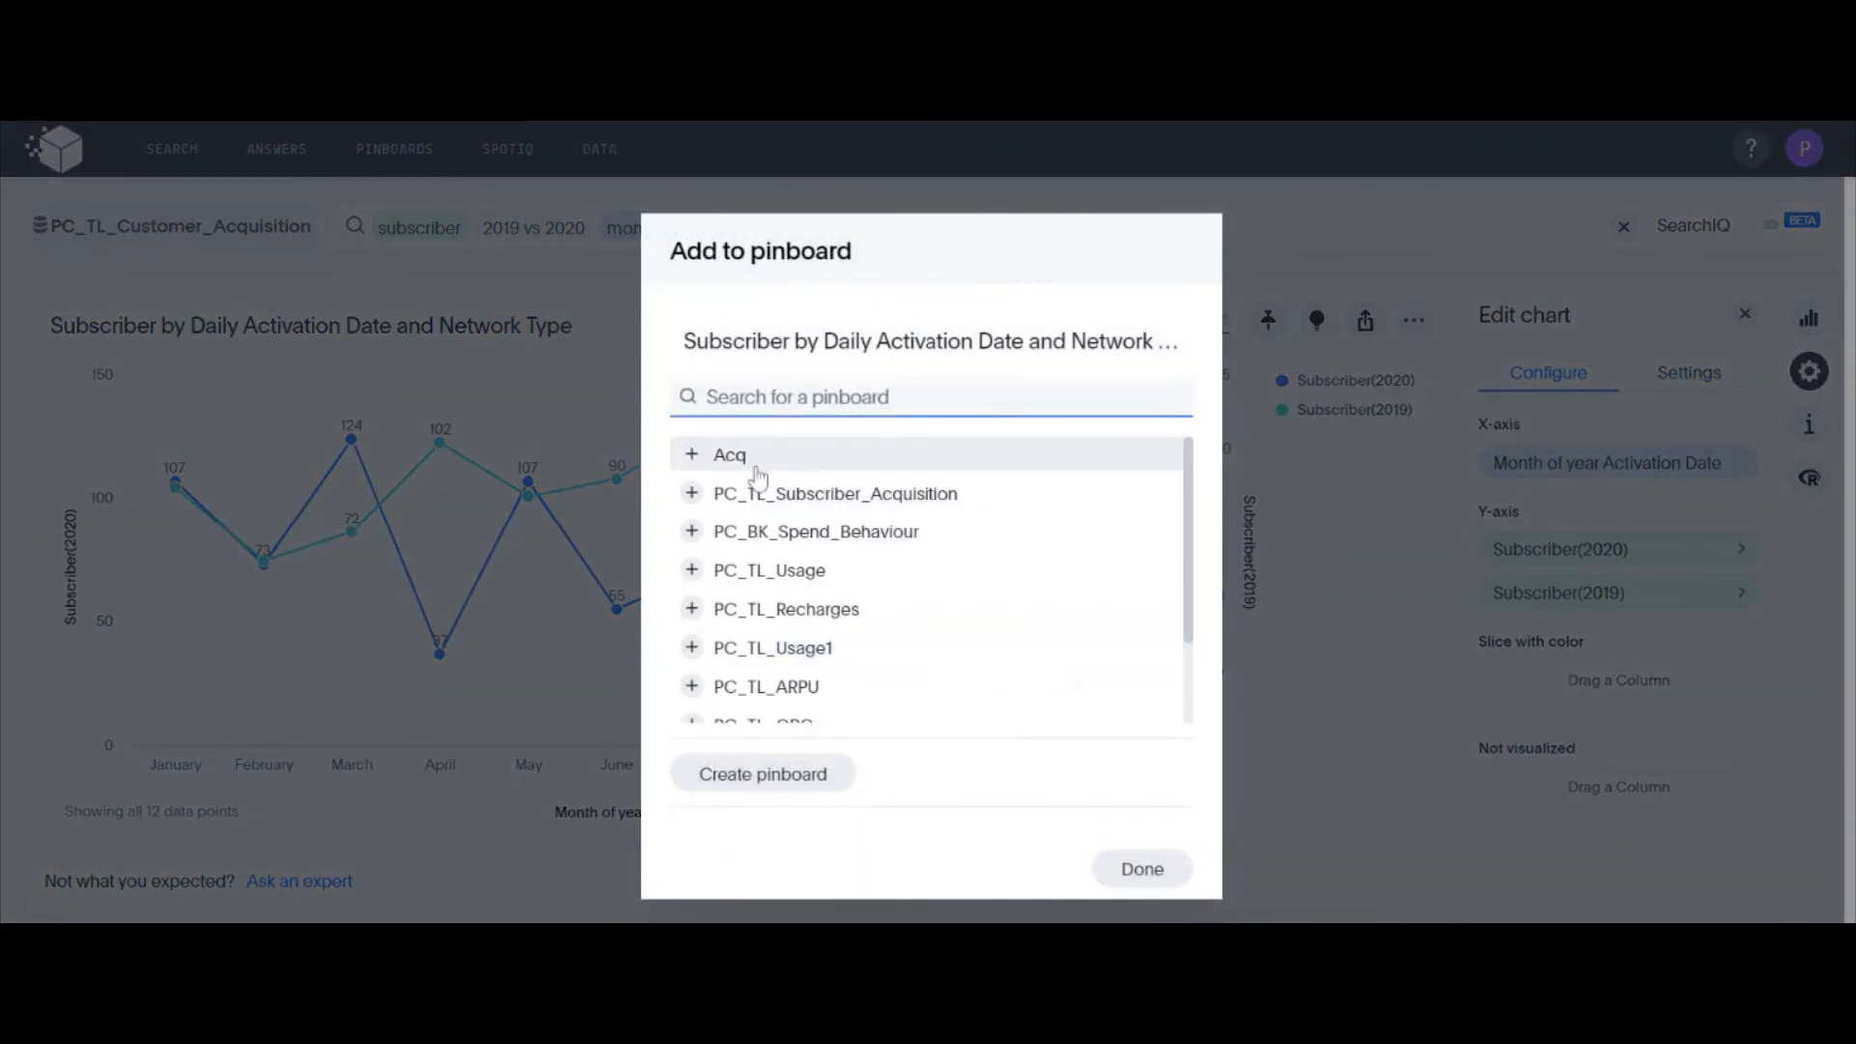
{"action": "left_click", "coordinate": [746, 462]}
{"action": "left_click", "coordinate": [1139, 869]}
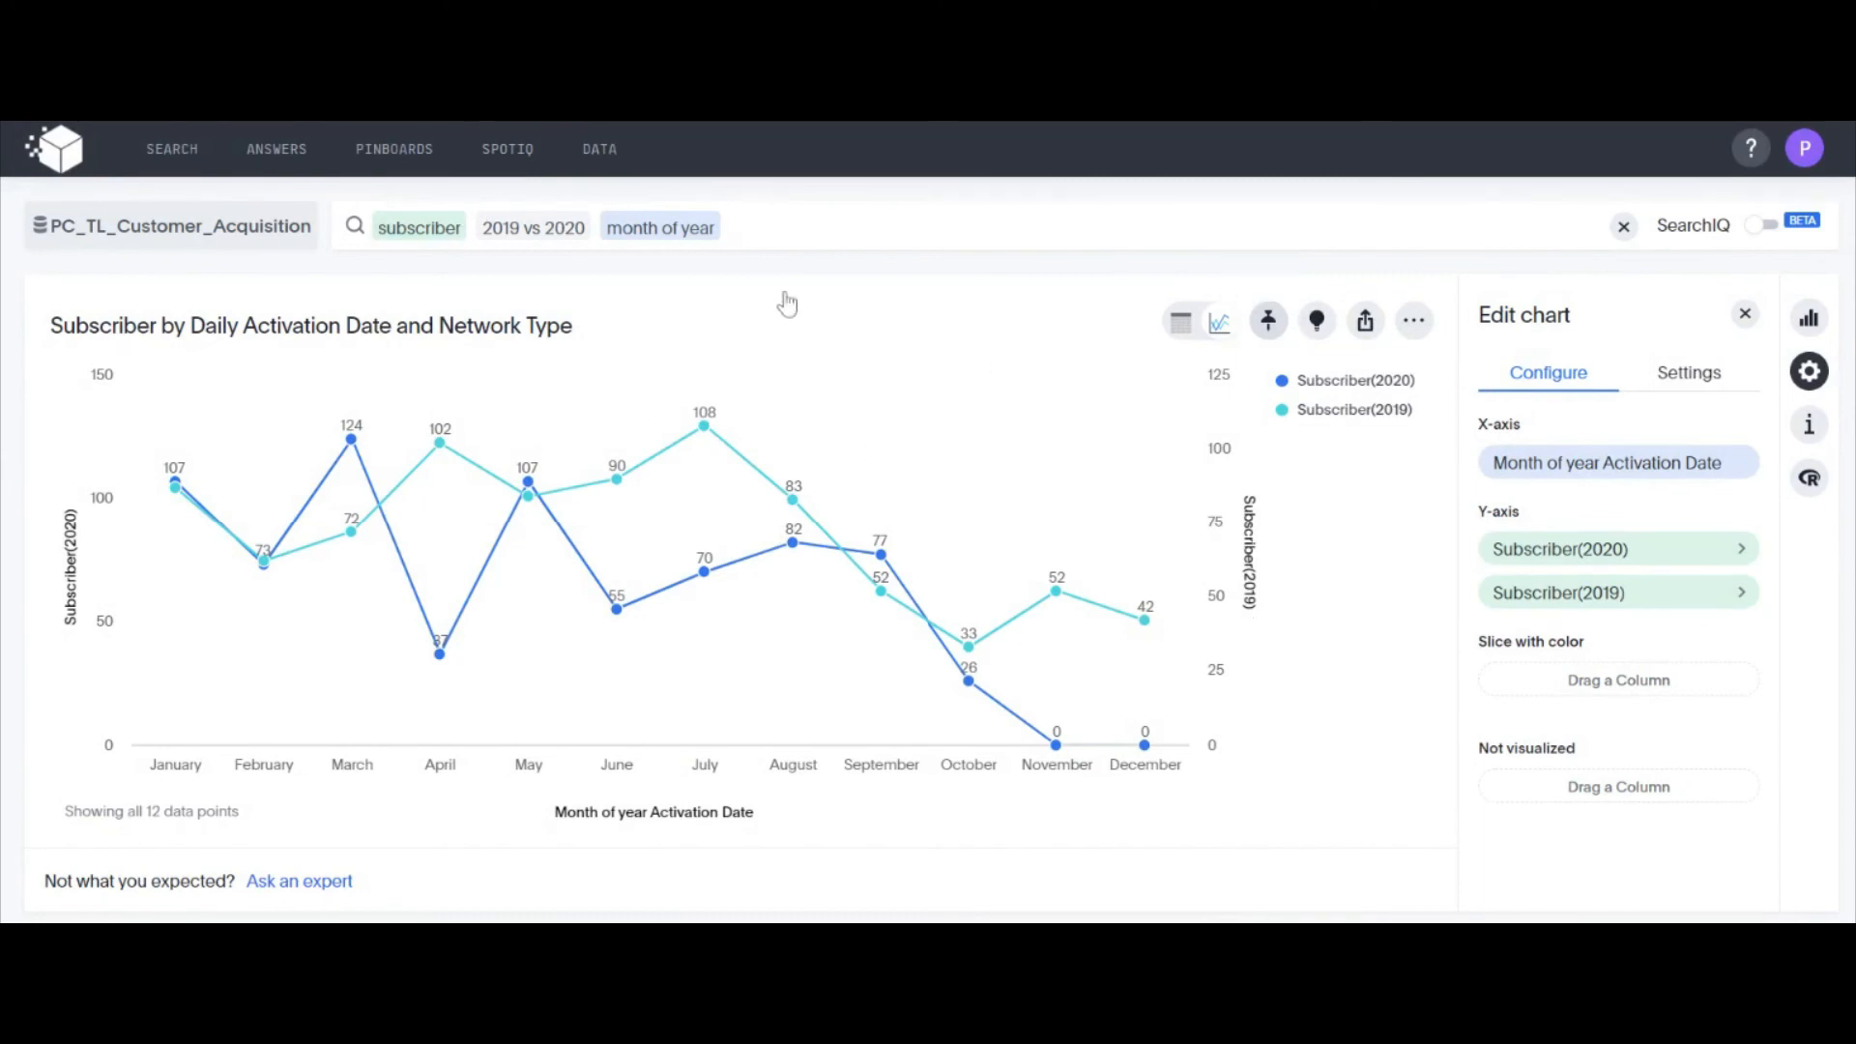
Discard the unsaved search and open the saved answer Subscriber by Daily Activation Date and Network Type
{"action": "left_click", "coordinate": [1624, 226]}
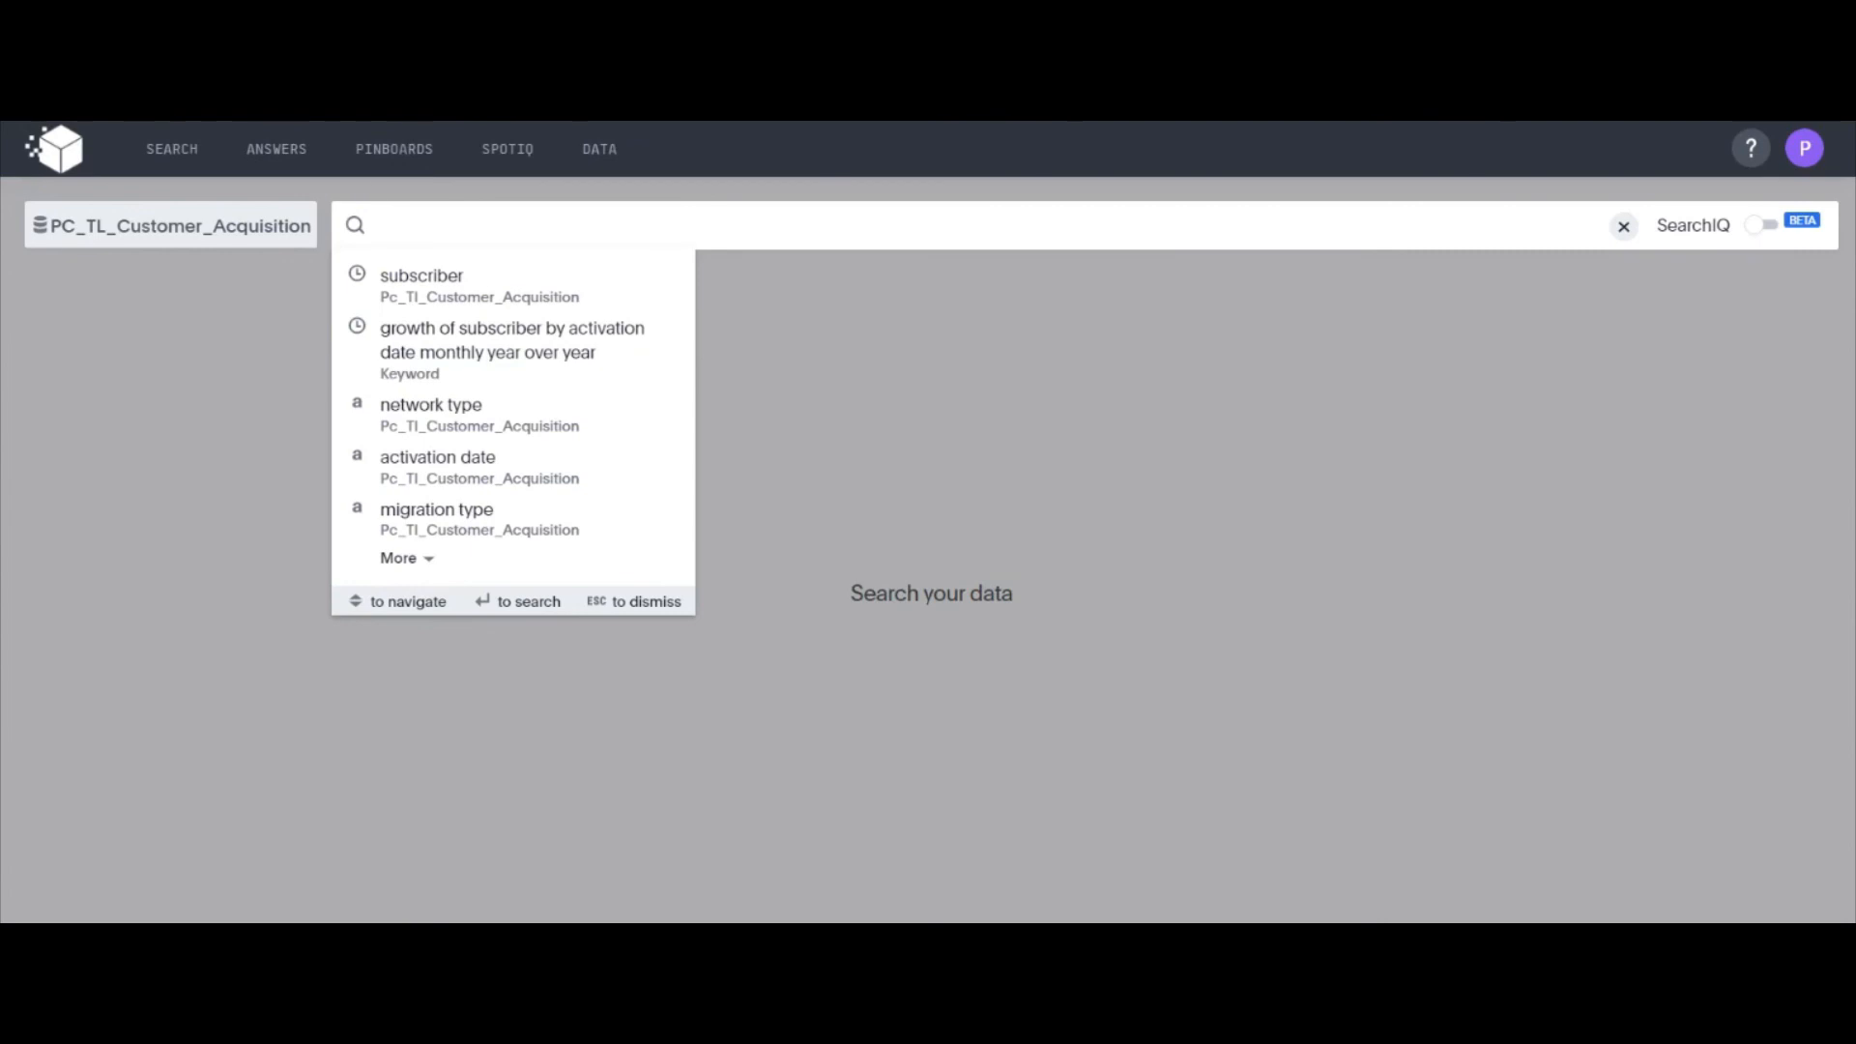
{"action": "left_click", "coordinate": [281, 165]}
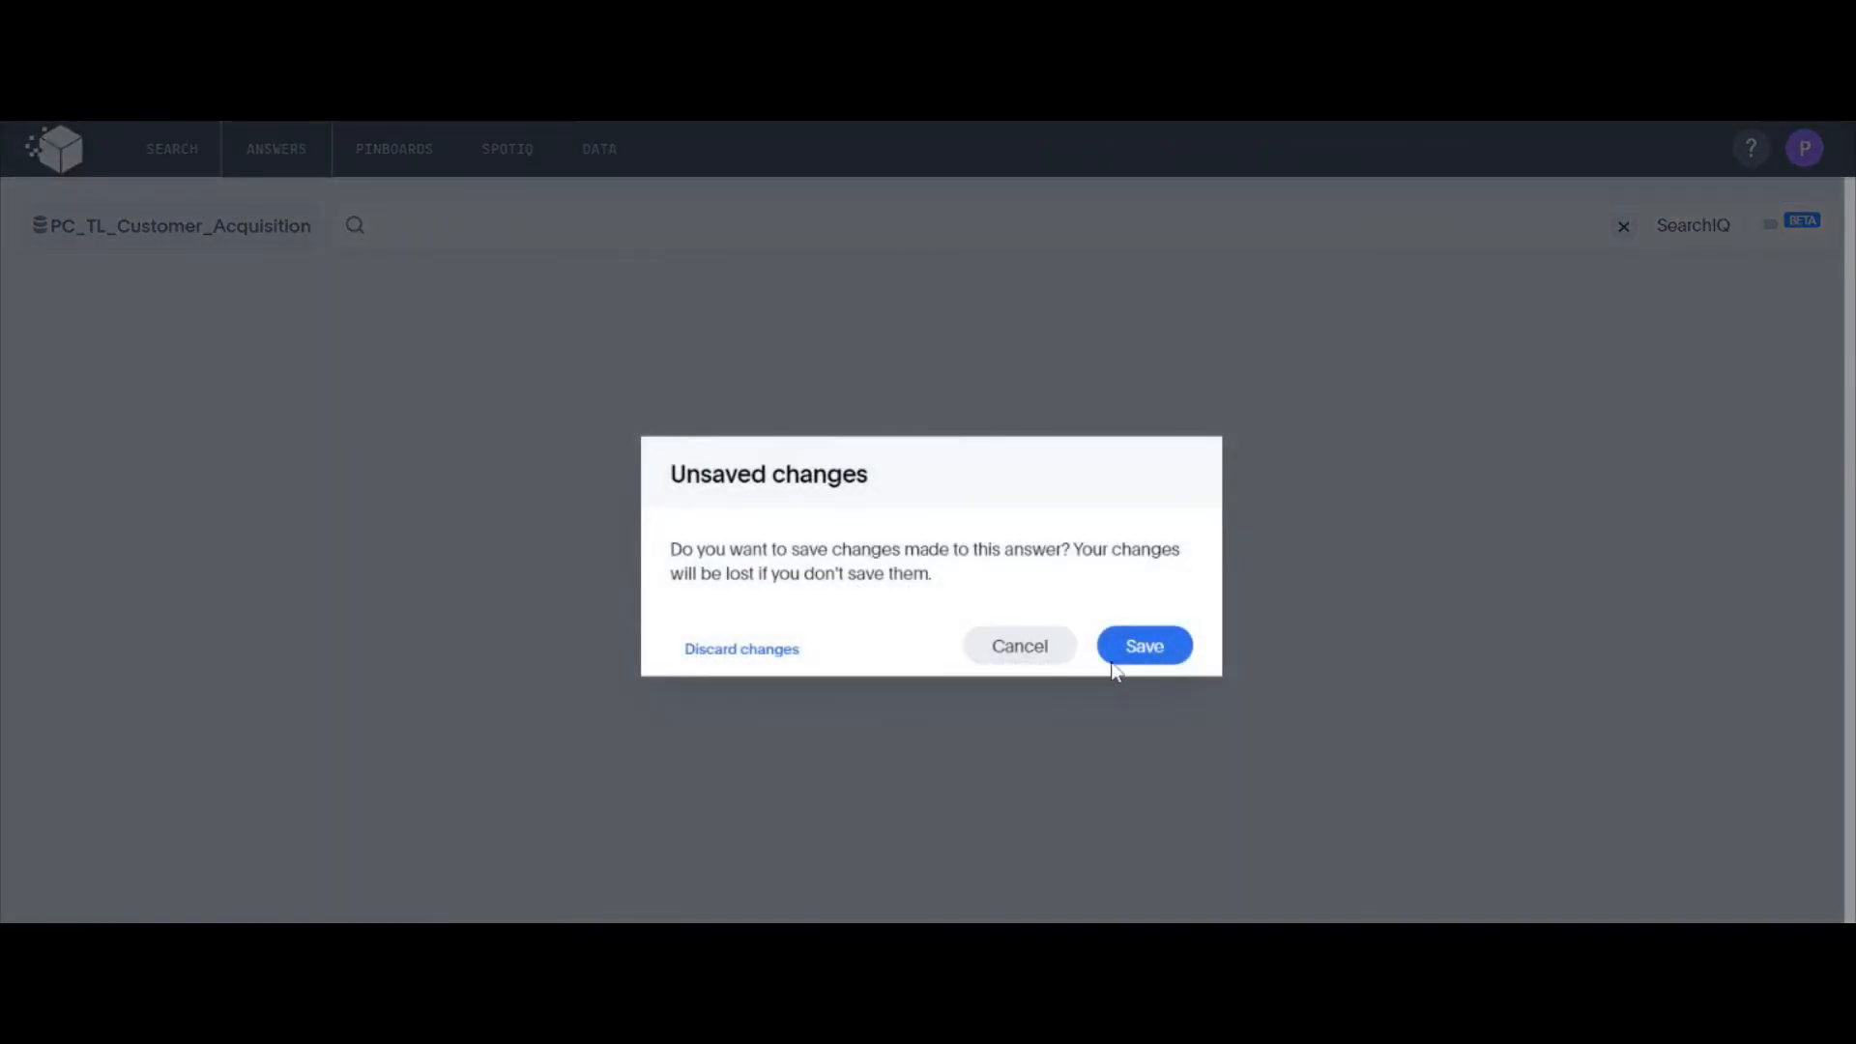
{"action": "left_click", "coordinate": [746, 648]}
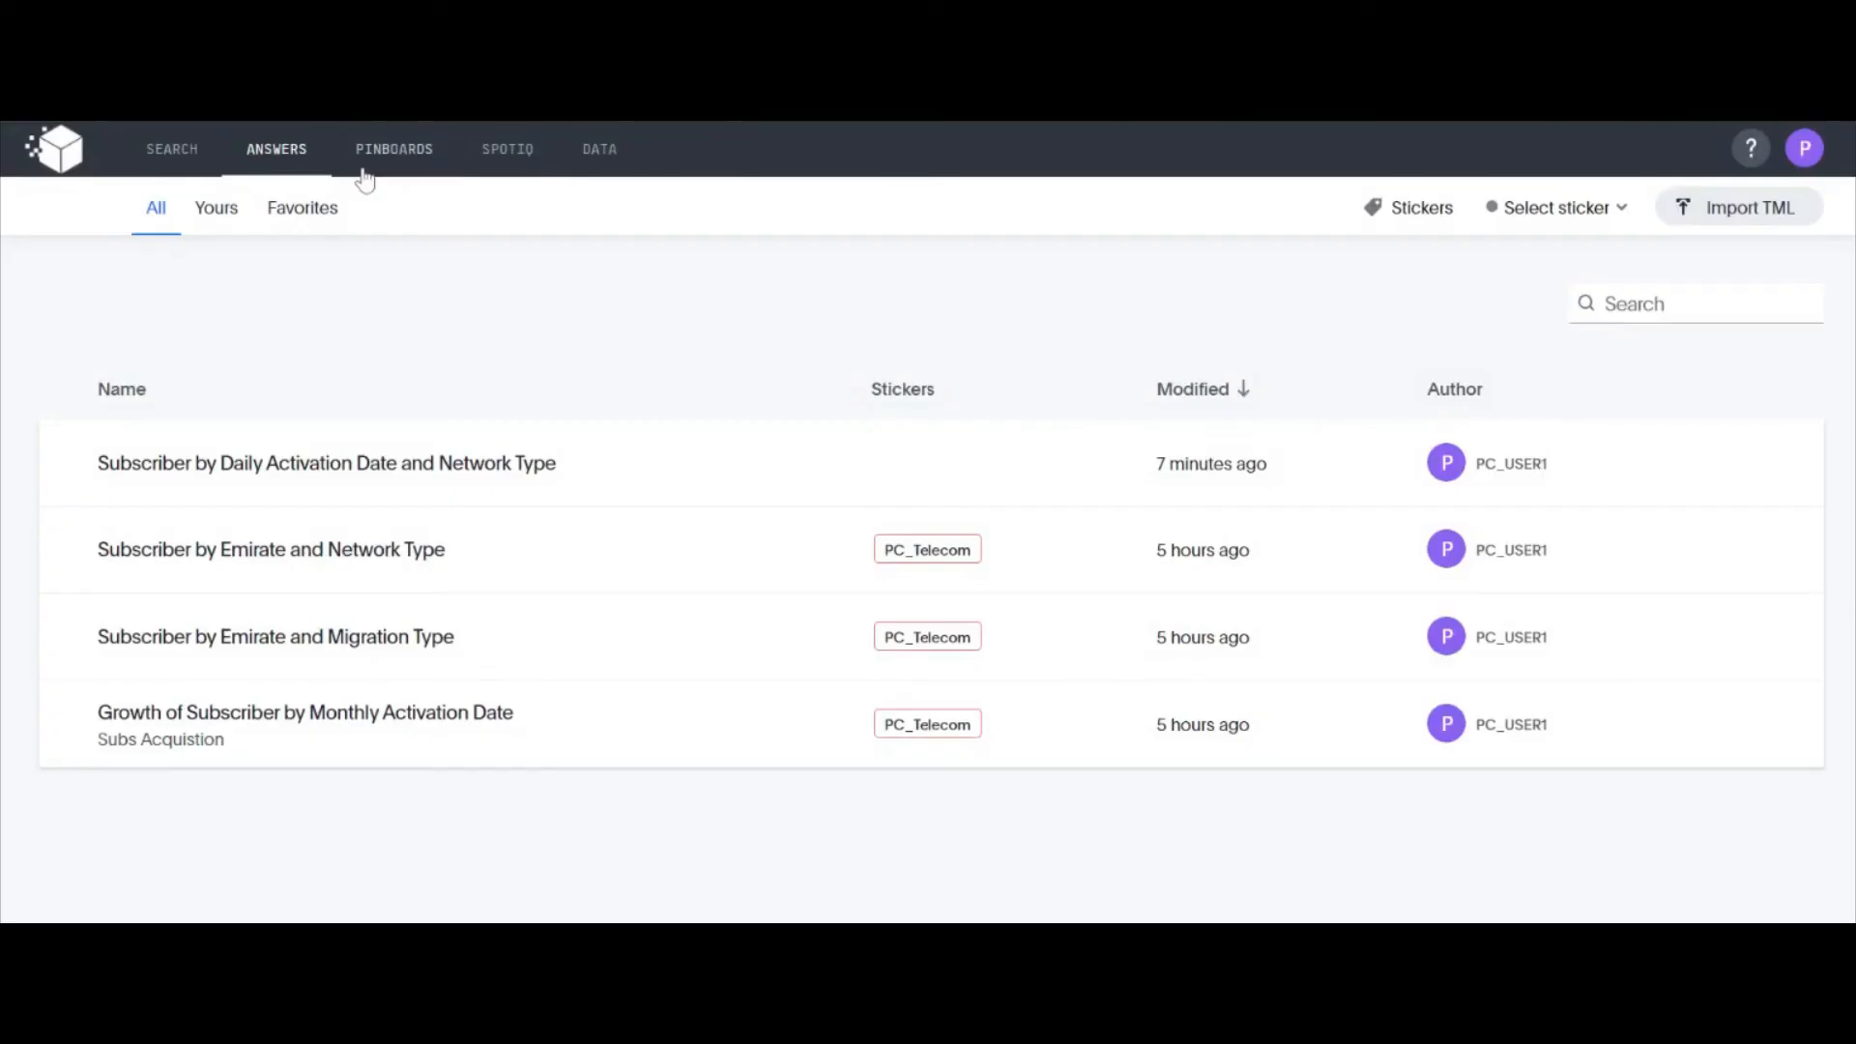
{"action": "left_click", "coordinate": [400, 463]}
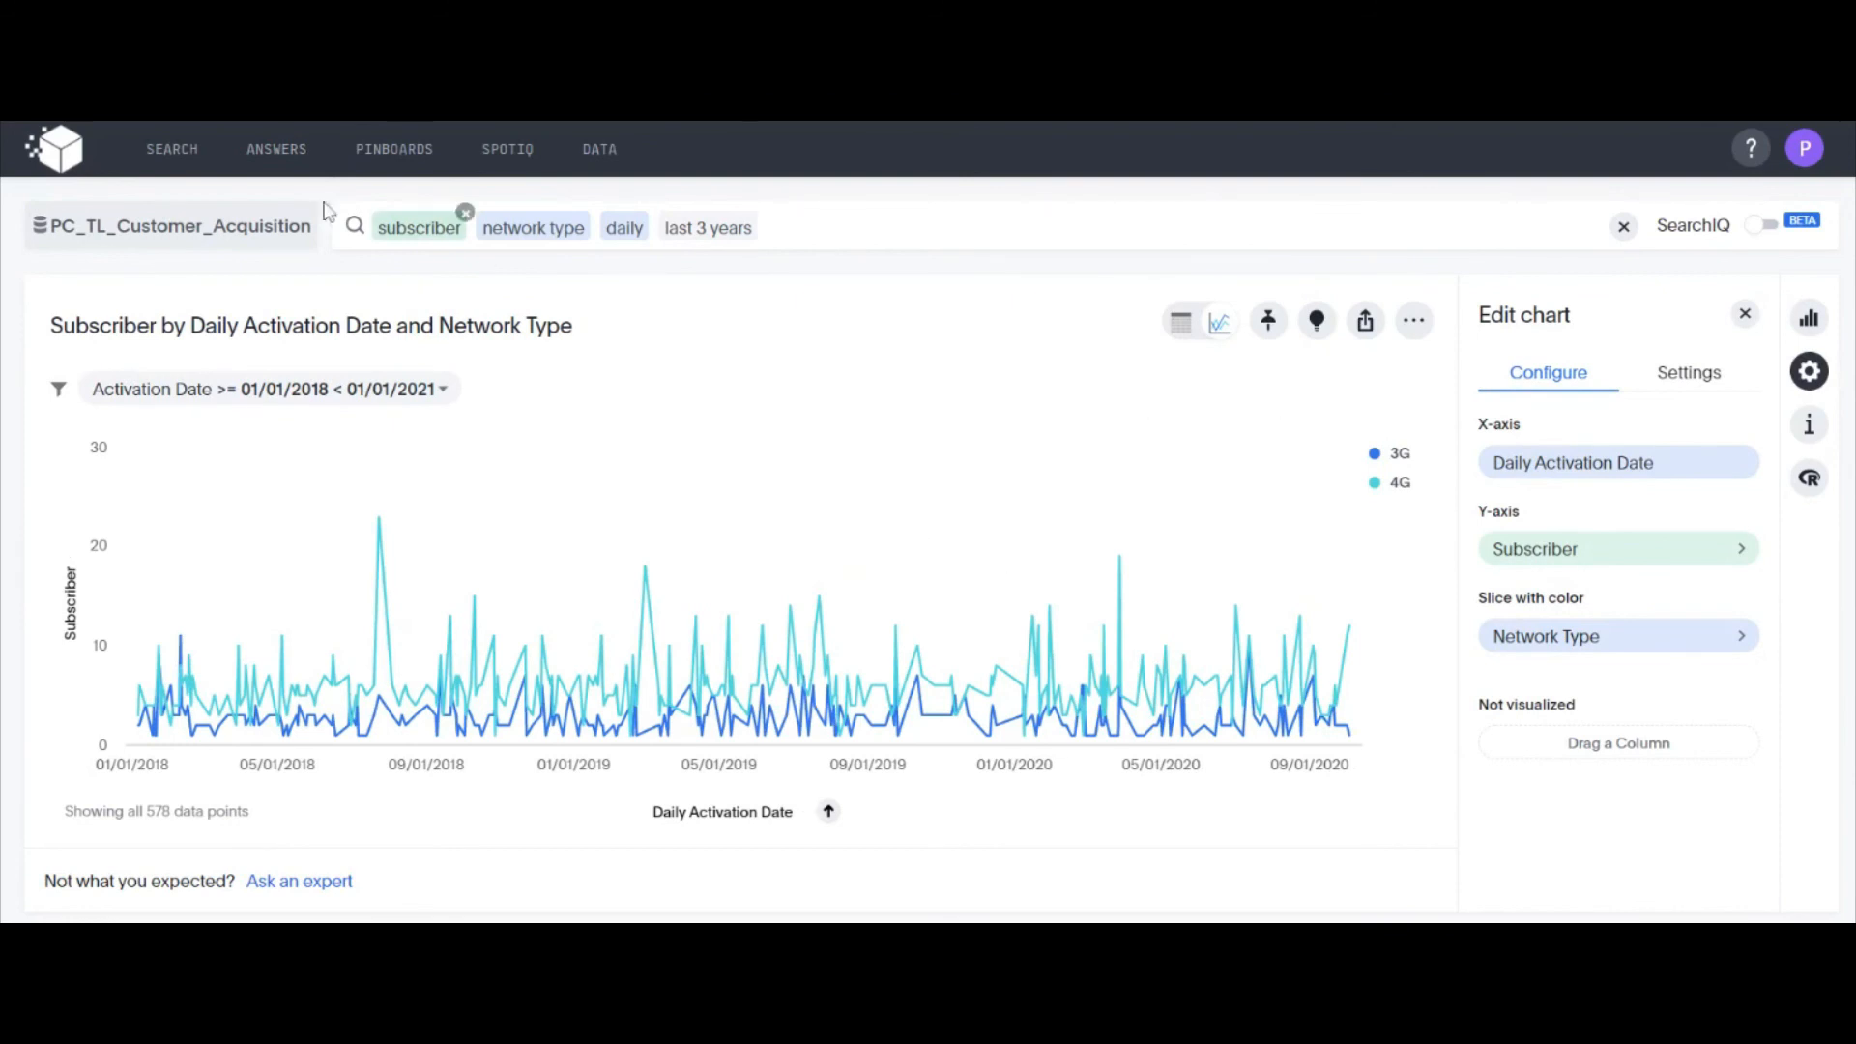
Open the Acq pinboard and resize its daily 3G and 4G line chart to the second-smallest tile size
{"action": "left_click", "coordinate": [402, 152]}
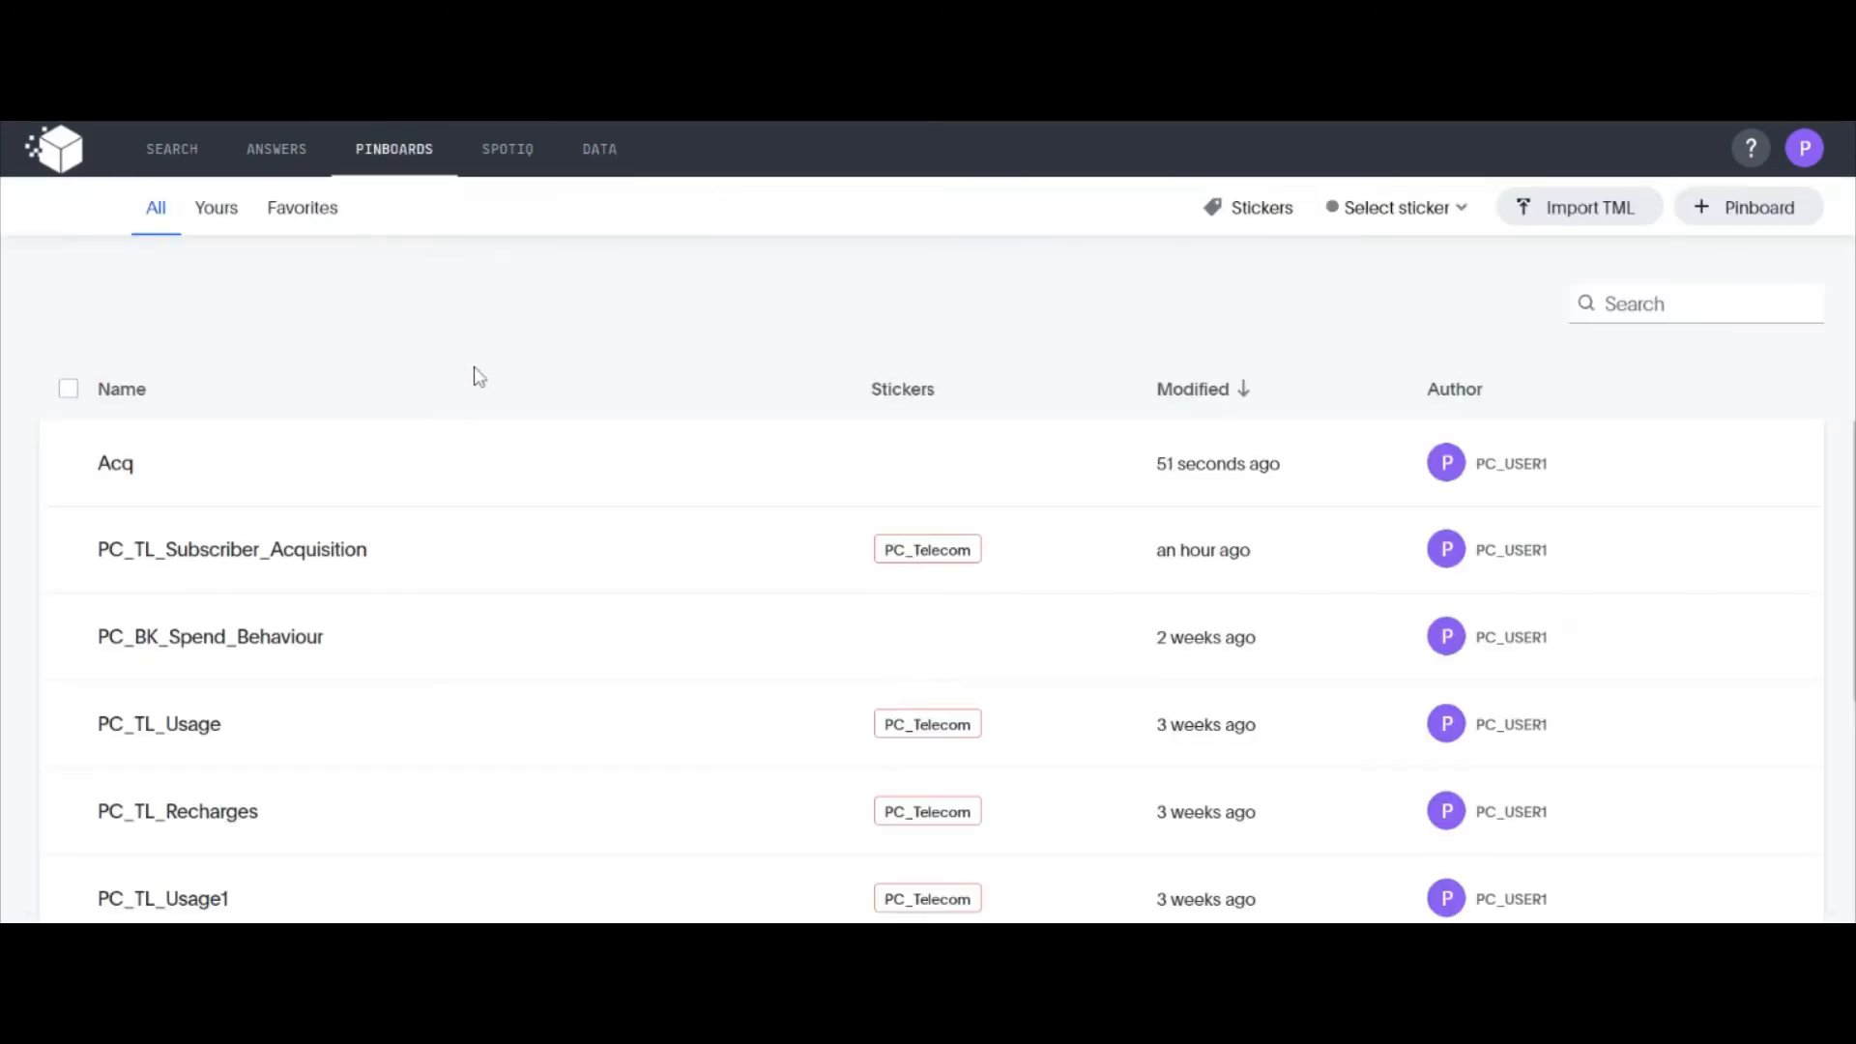
{"action": "left_click", "coordinate": [402, 468]}
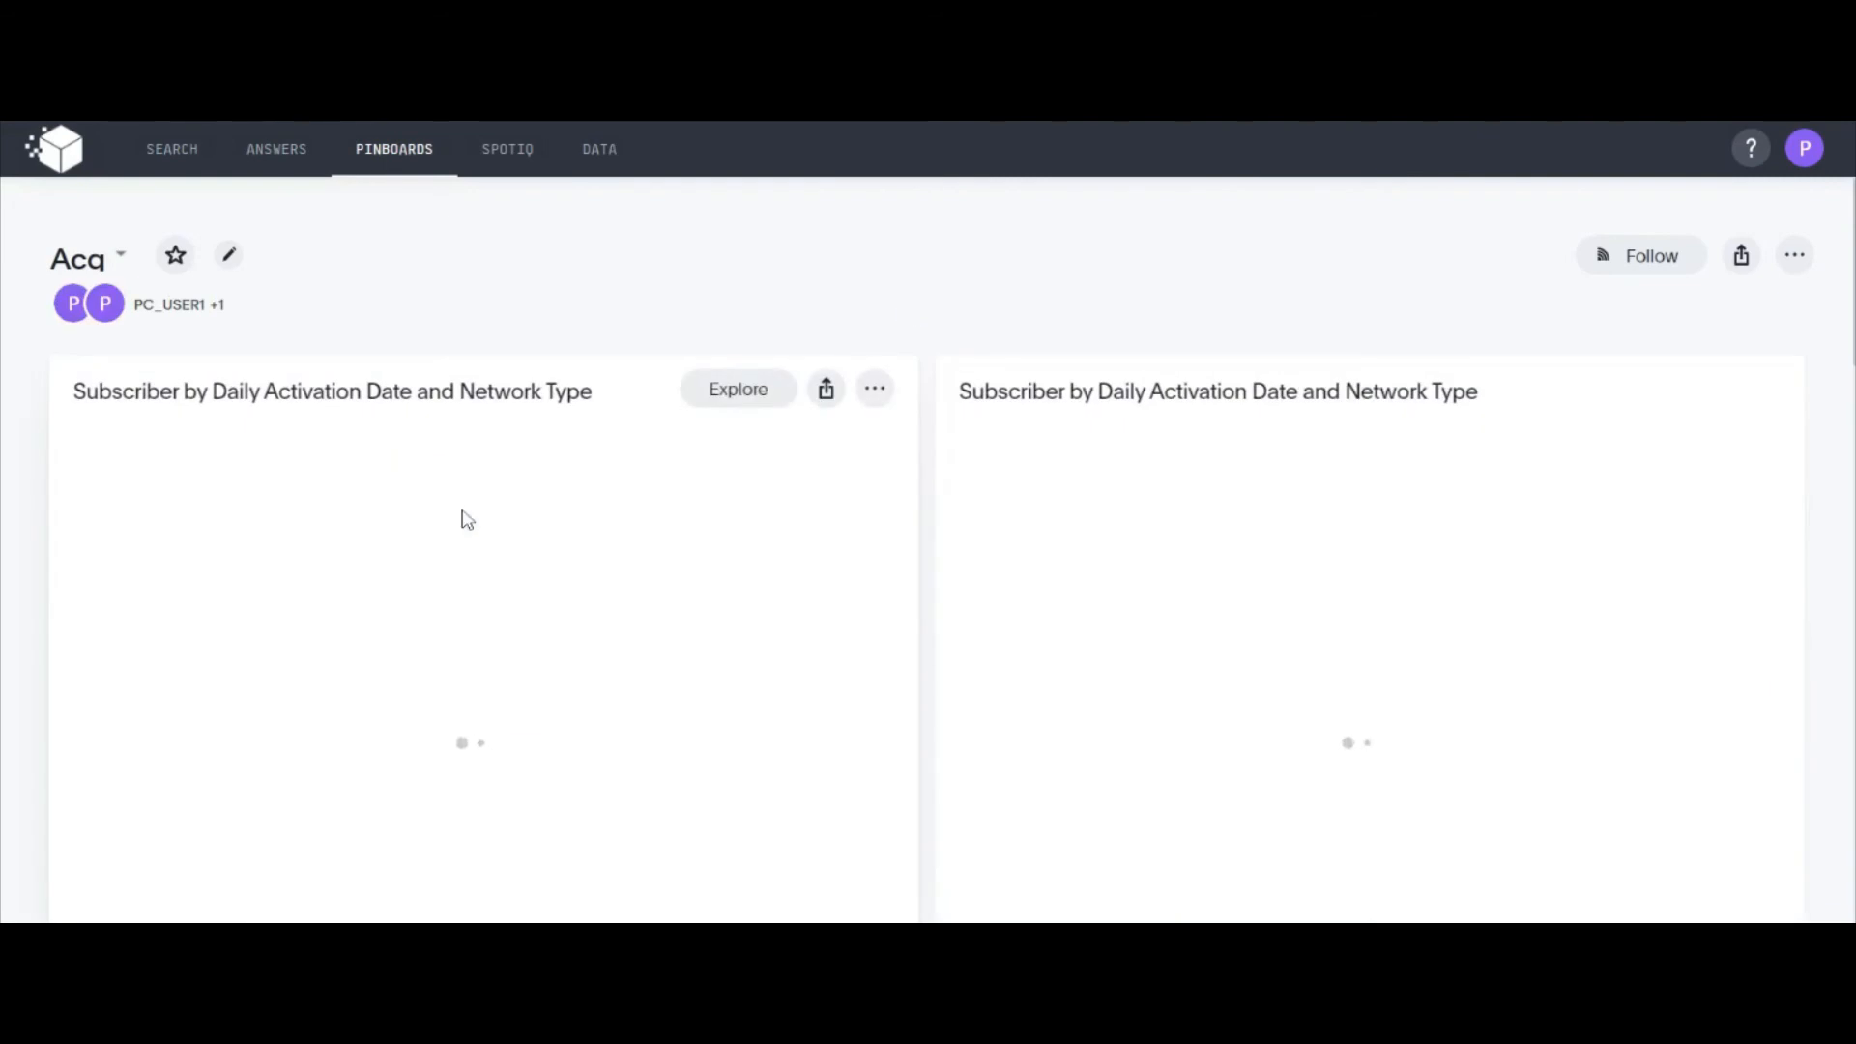
{"action": "left_click", "coordinate": [875, 390]}
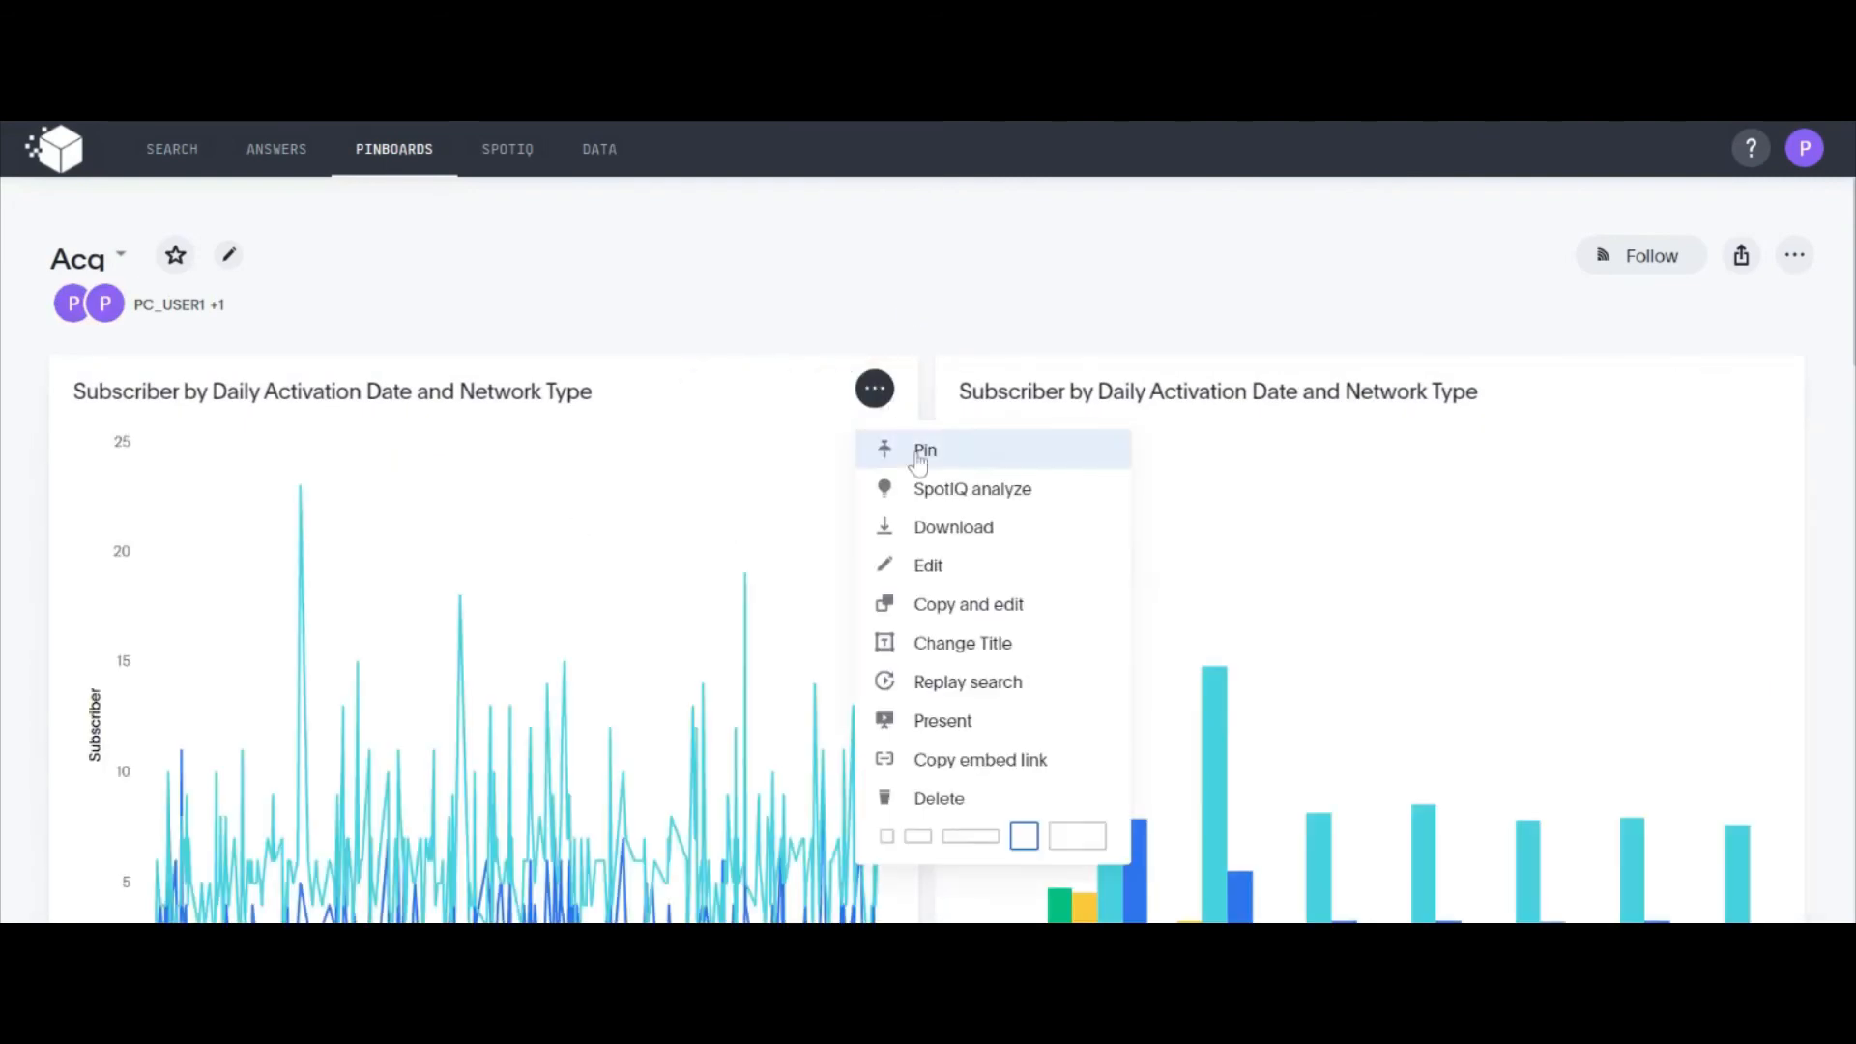
{"action": "left_click", "coordinate": [918, 837]}
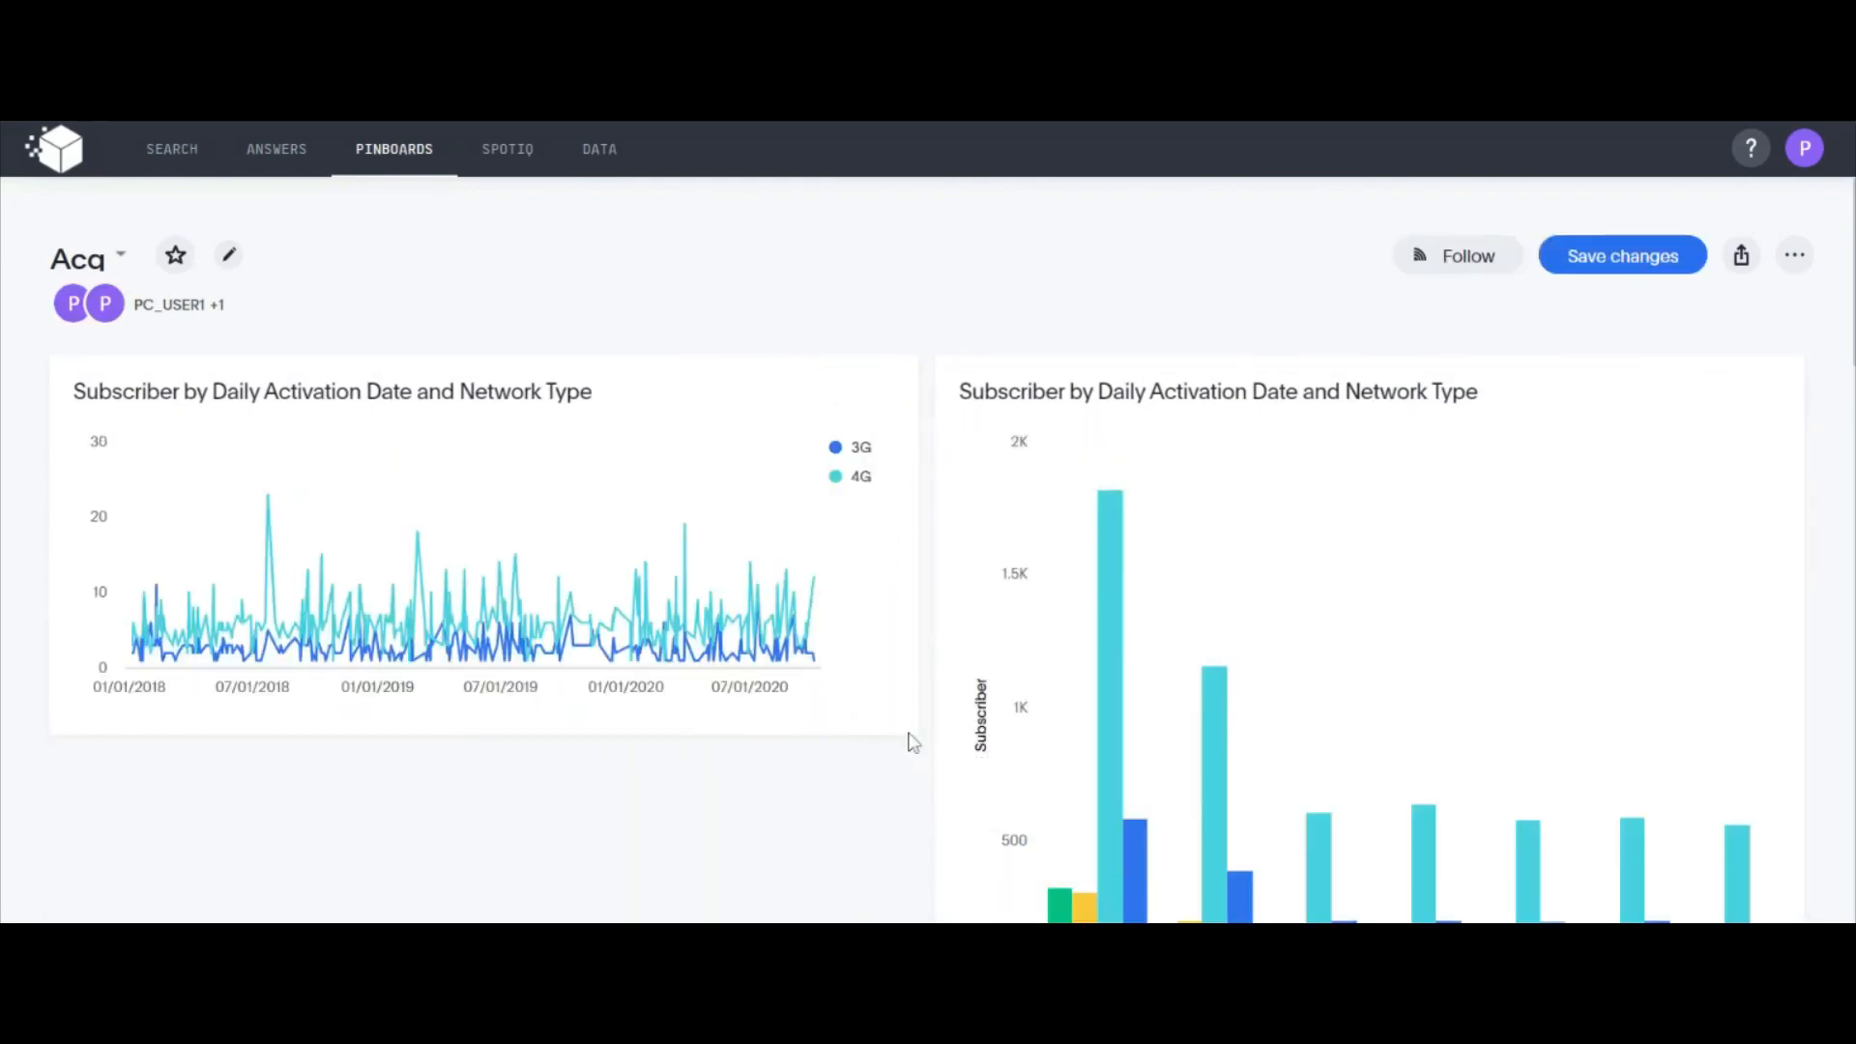
Resize the column chart of subscribers by emirate and migration type to the second-smallest tile size and save the pinboard changes
{"action": "left_click", "coordinate": [1759, 388]}
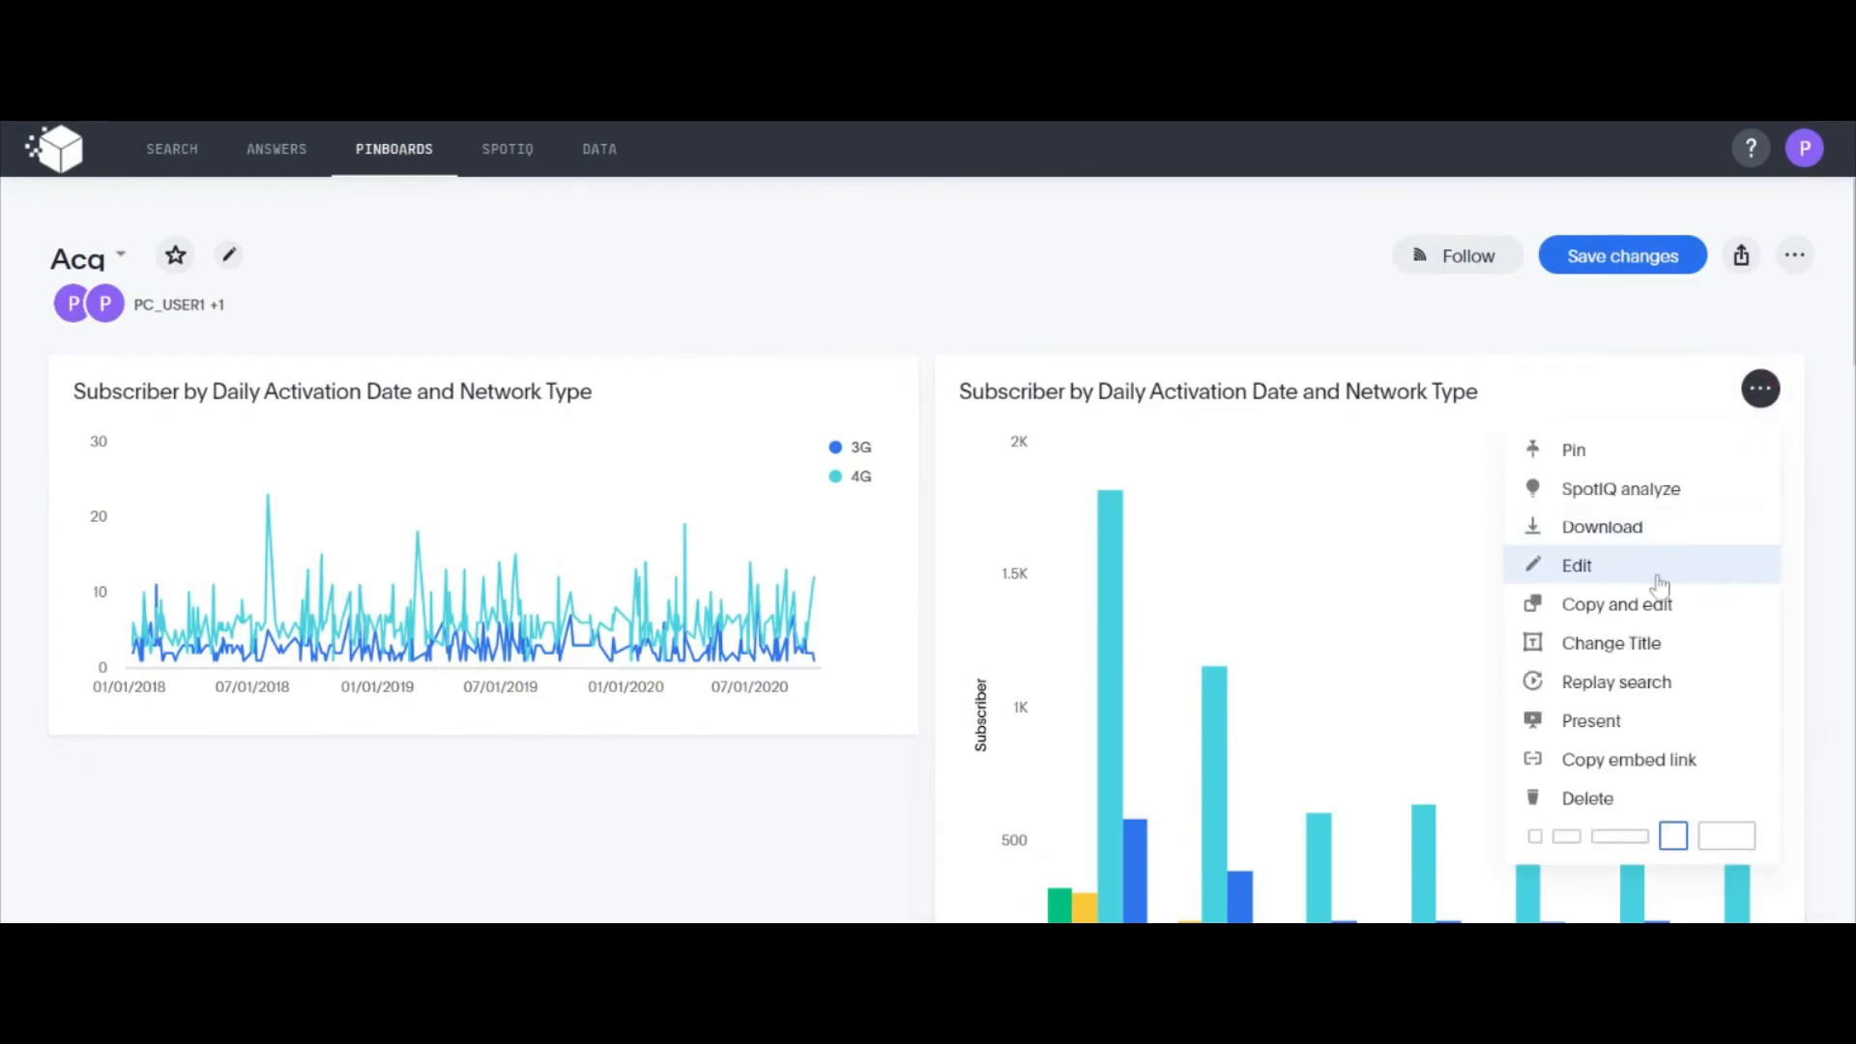
{"action": "left_click", "coordinate": [1566, 836]}
{"action": "scroll", "coordinate": [1551, 579], "scroll_direction": "down", "scroll_amount": 4}
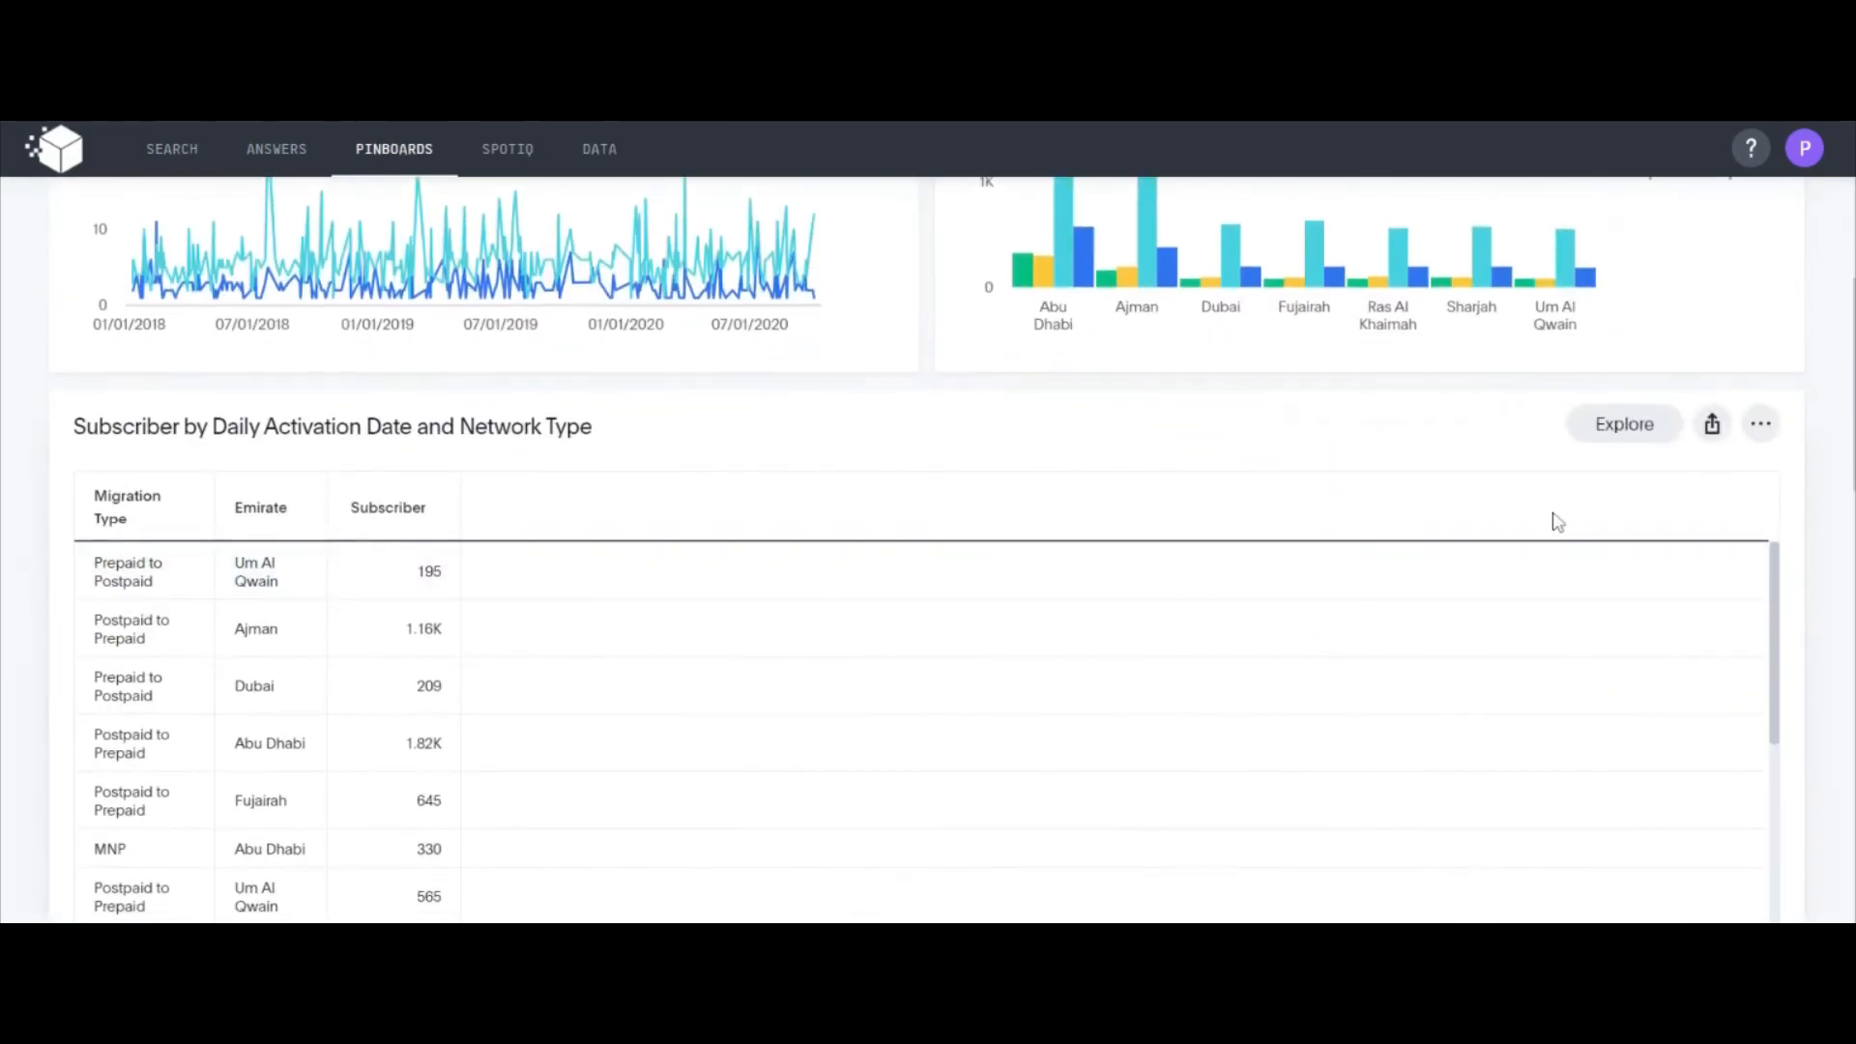
{"action": "scroll", "coordinate": [1556, 522], "scroll_direction": "up", "scroll_amount": 4}
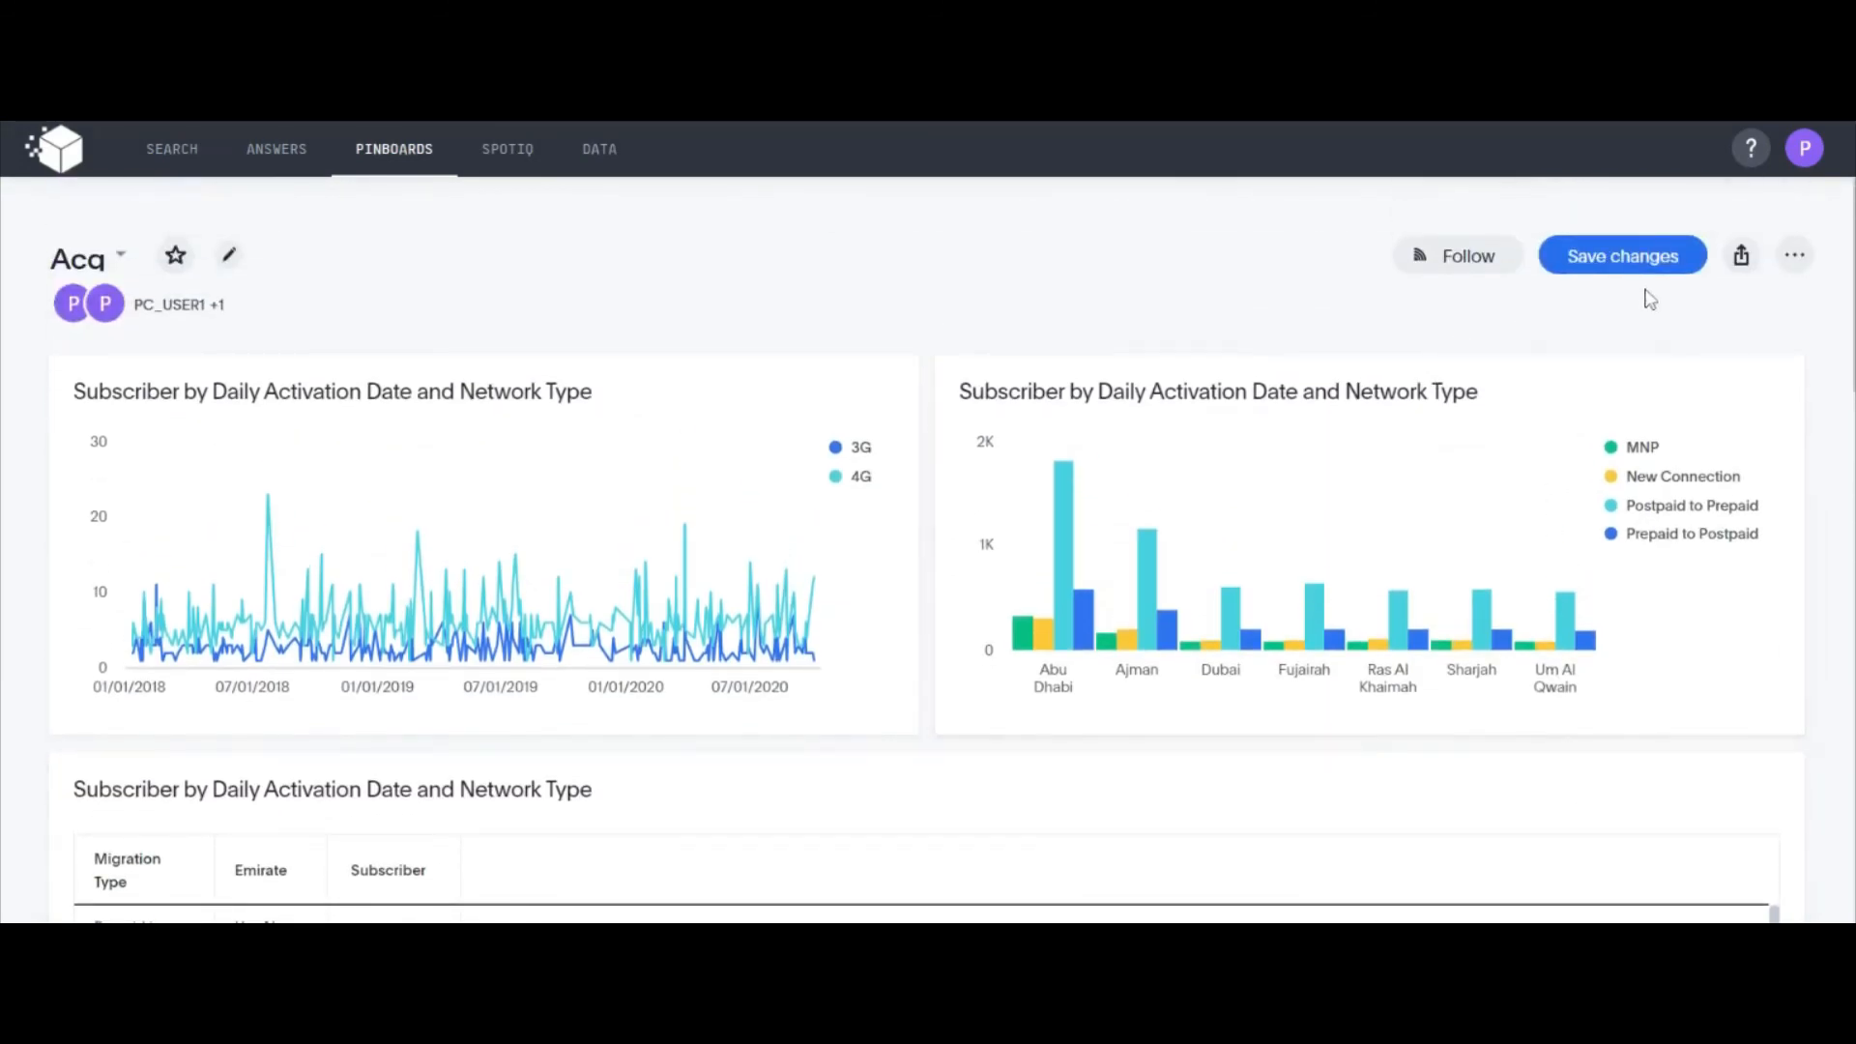
{"action": "left_click", "coordinate": [1595, 276]}
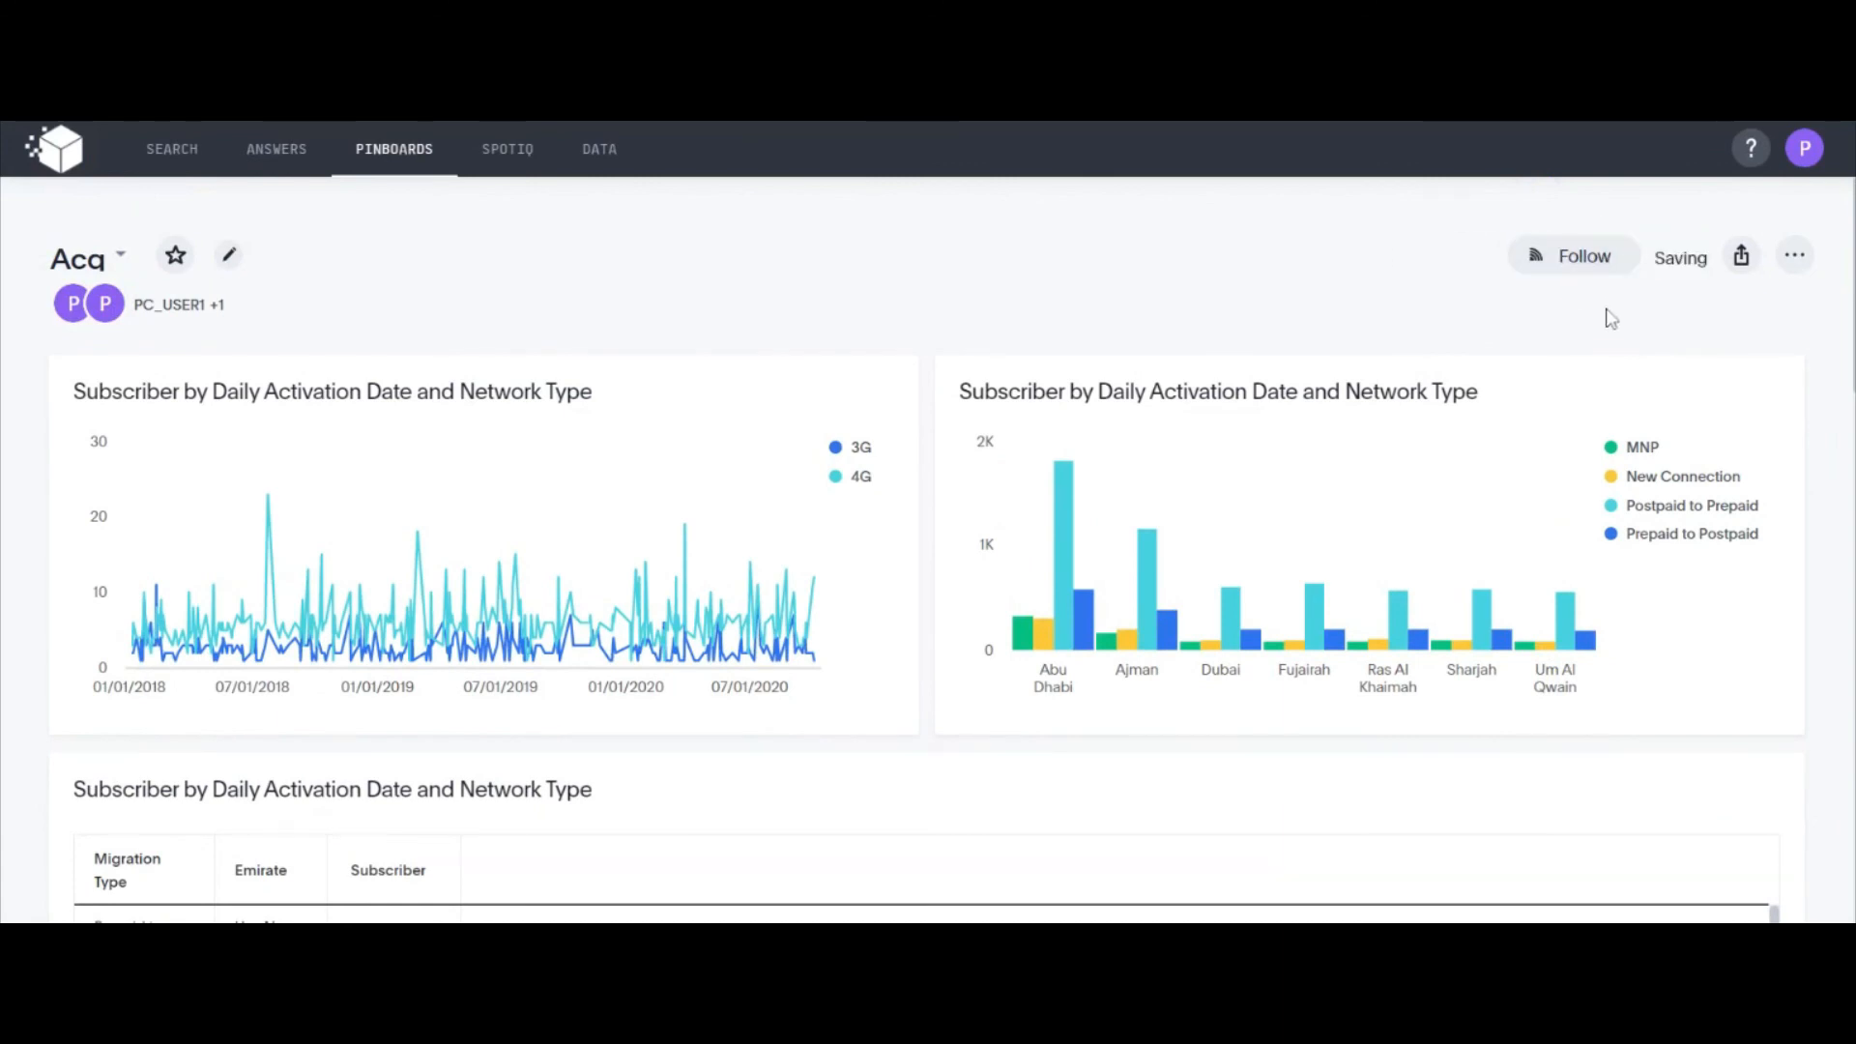